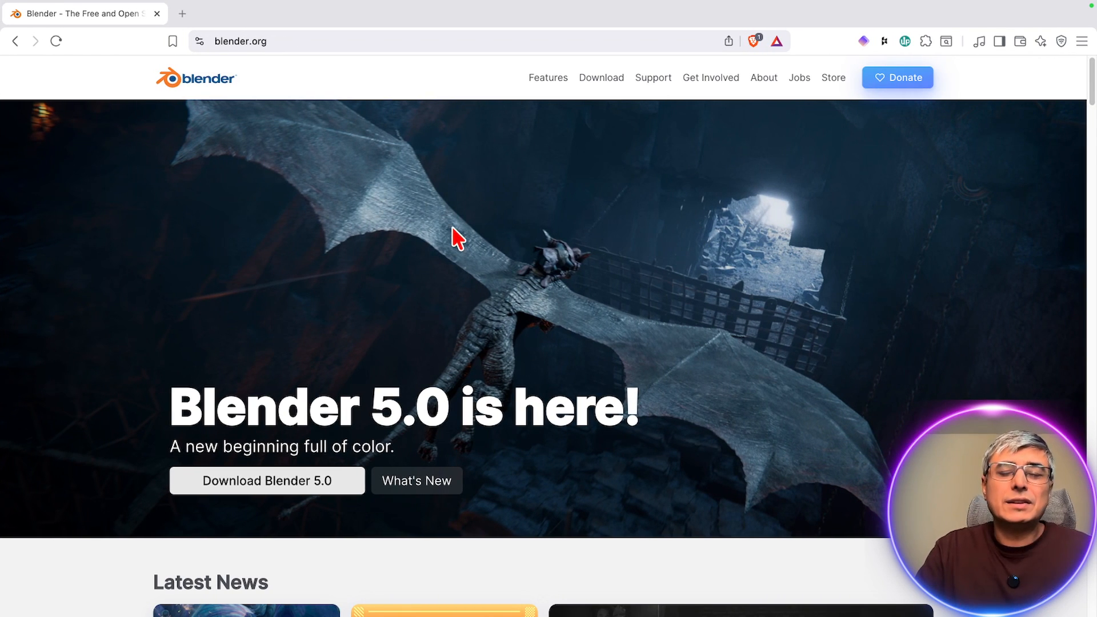
Open the IfcOpenShell/IfcOpenShell GitHub repository in a new browser tab.
left_click(181, 13)
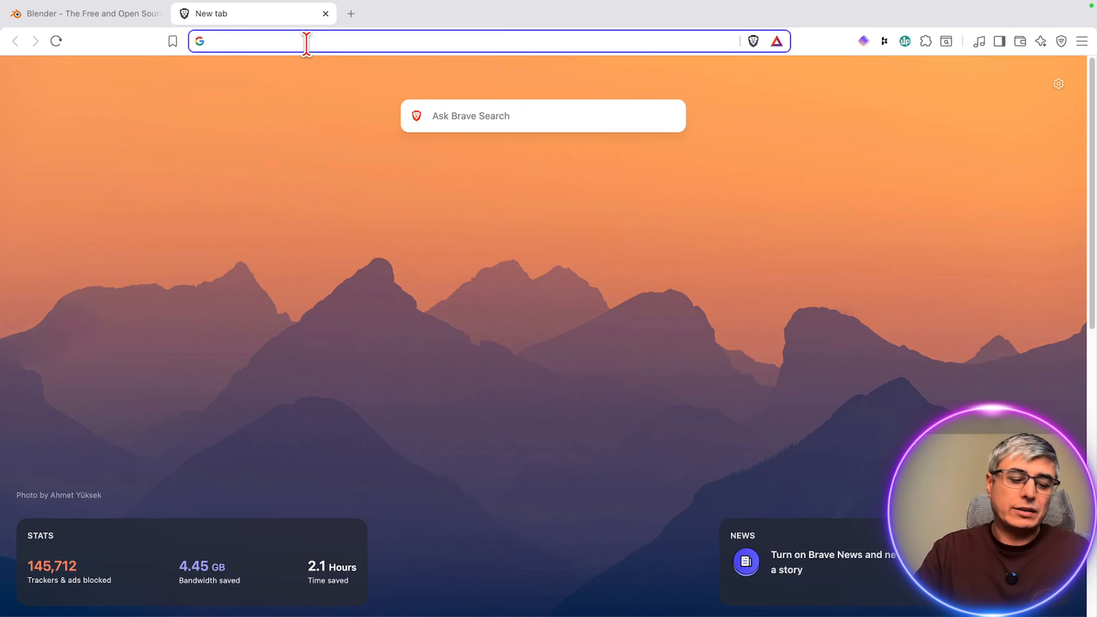
type("ifc")
key("Down")
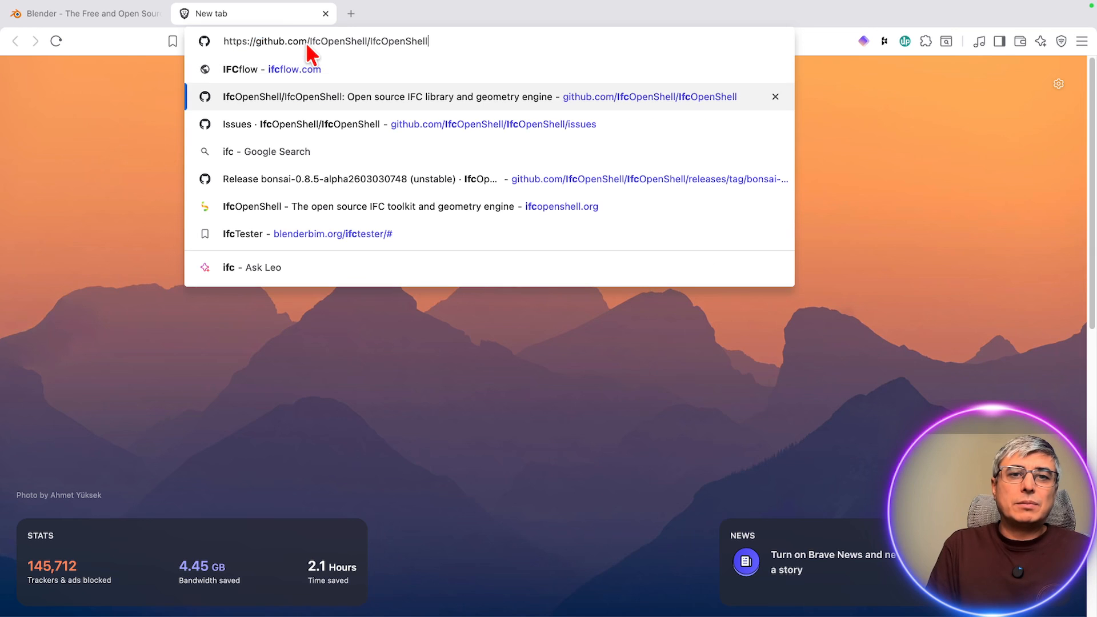
key("Return")
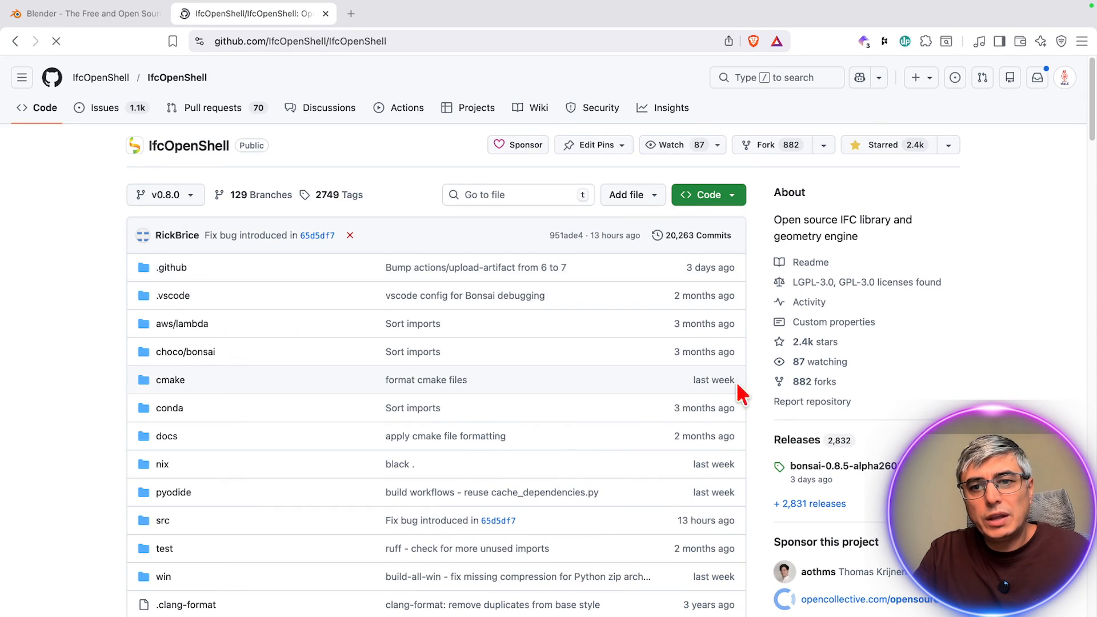
Open the repository's latest Bonsai release page and follow its README link to bonsai_unstable_repo.
scroll(836, 433, "down", 3)
left_click(846, 370)
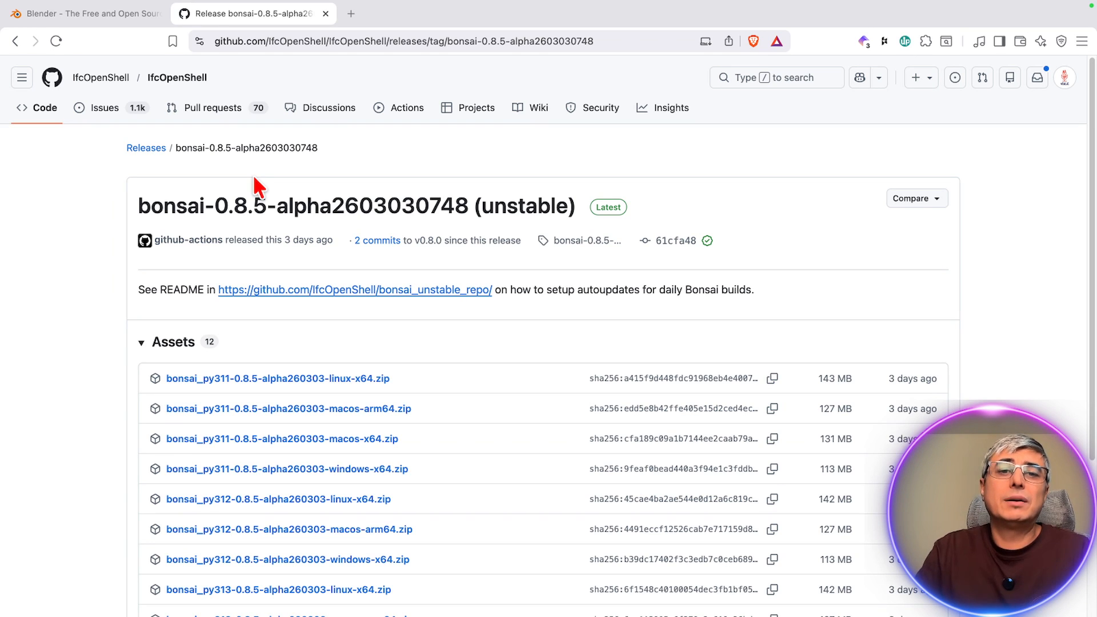
left_click(384, 288)
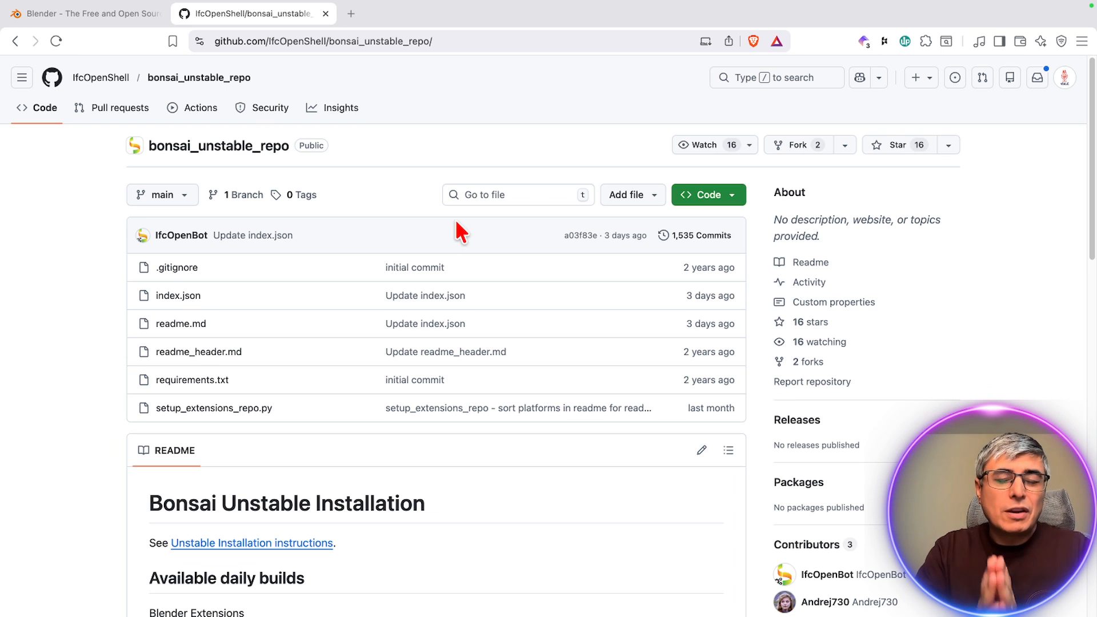
Look through the repository's README down to the table of available daily Bonsai builds.
scroll(465, 338, "down", 5)
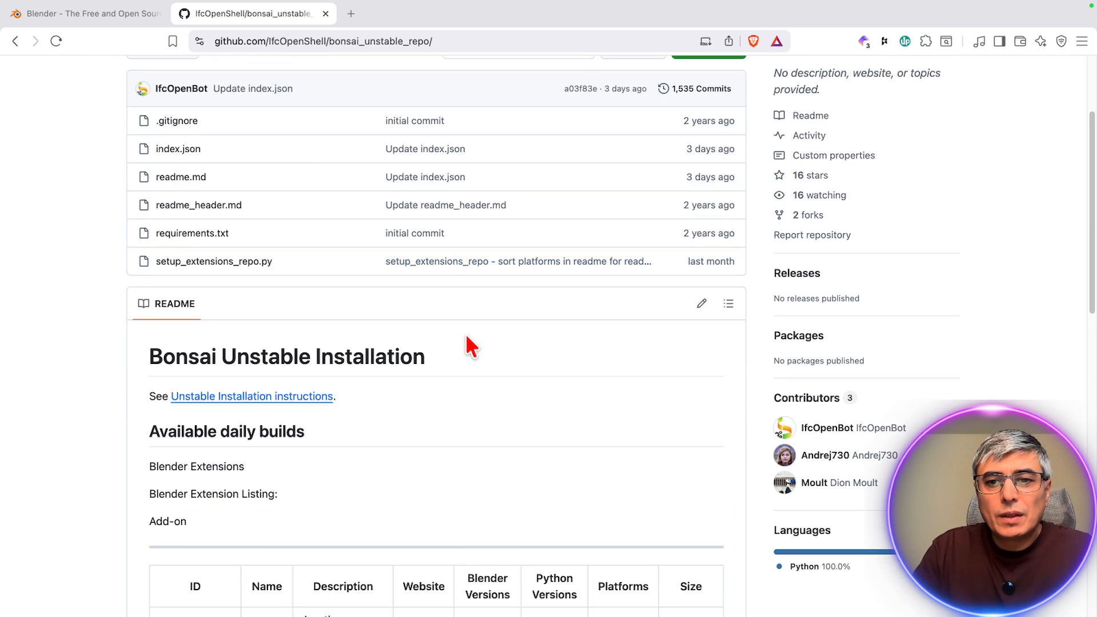
scroll(473, 345, "down", 10)
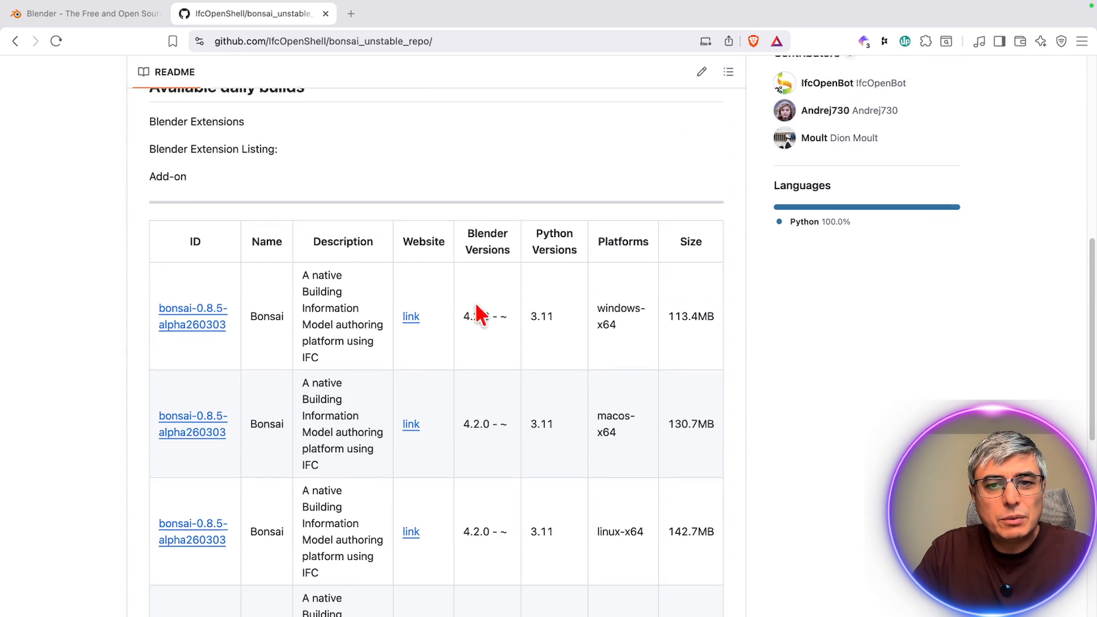
scroll(366, 269, "up", 15)
scroll(333, 377, "down", 8)
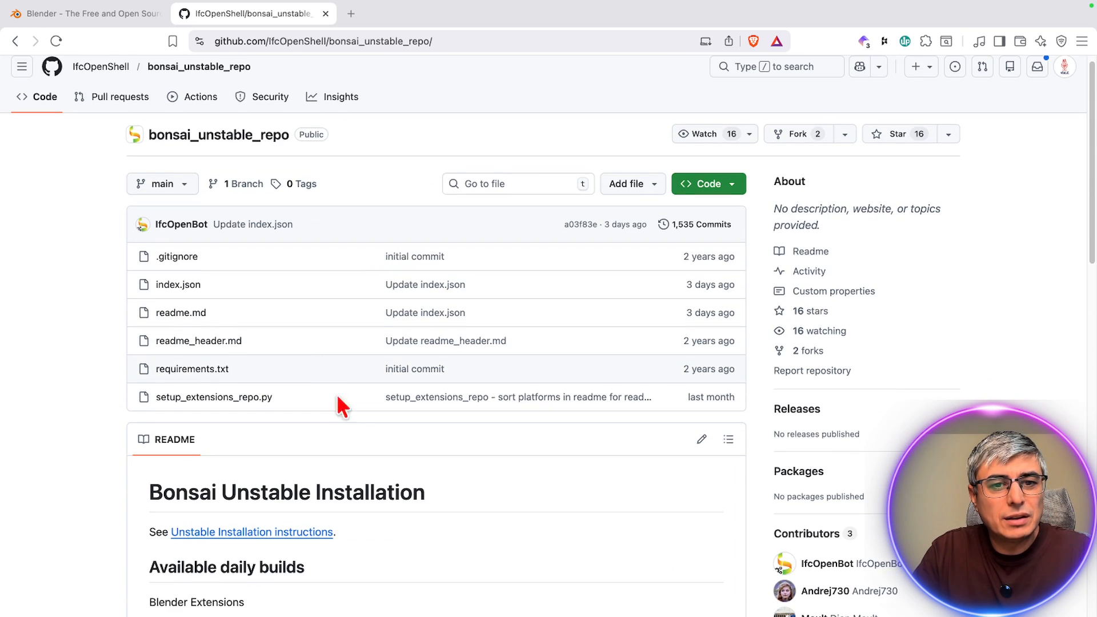
scroll(382, 327, "down", 13)
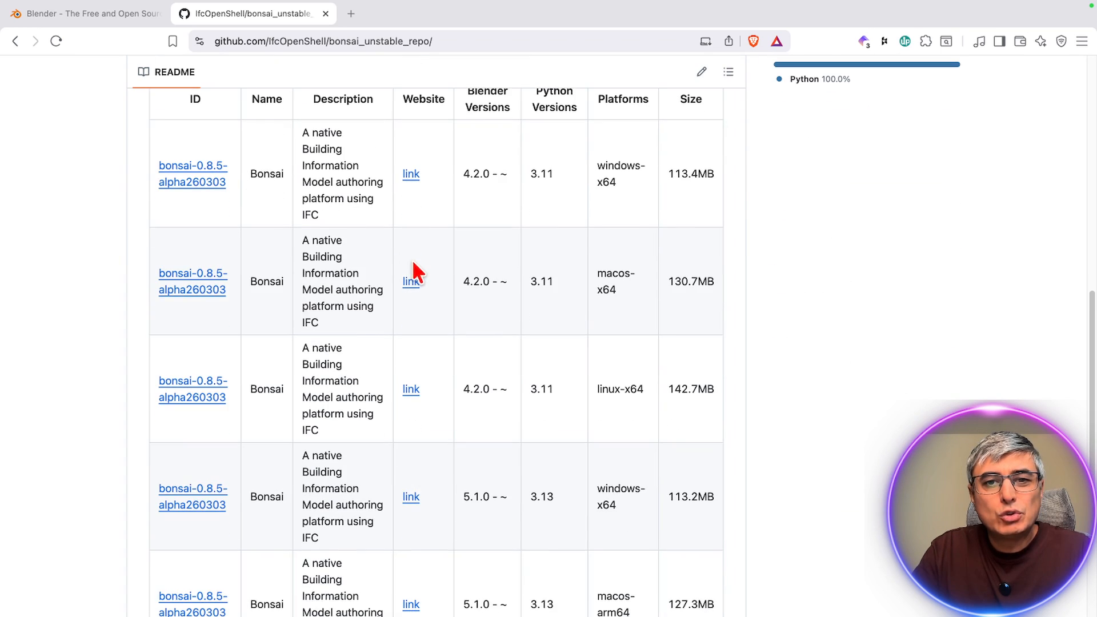
scroll(514, 277, "up", 5)
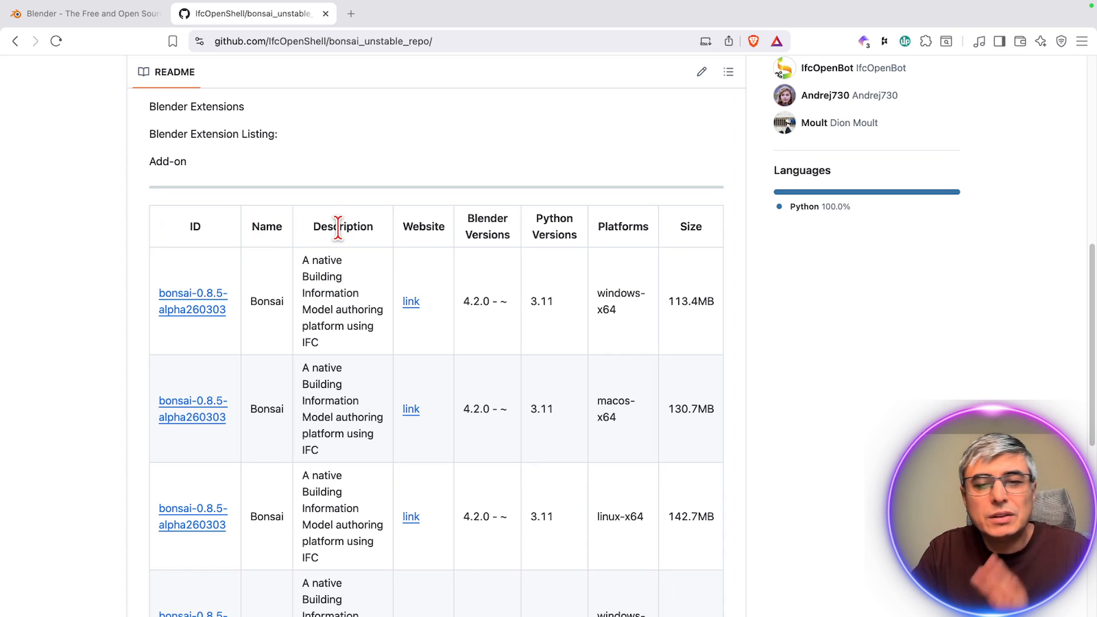
scroll(338, 227, "down", 1)
scroll(338, 228, "down", 3)
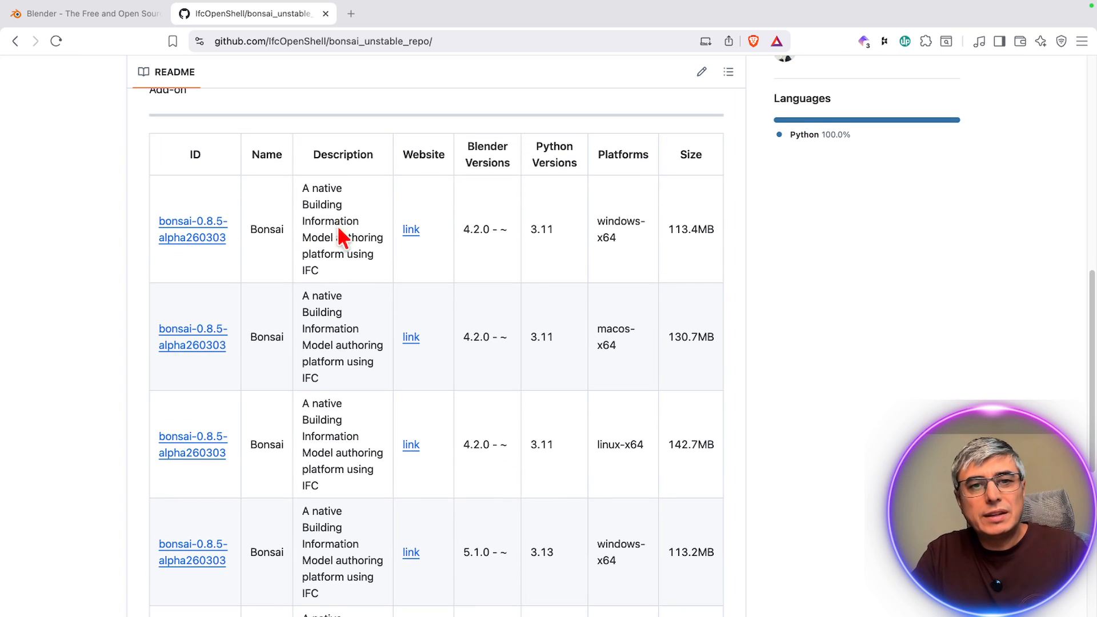
Examine the Blender Versions column in the table of daily Bonsai builds.
left_click_drag(466, 138, 503, 235)
left_click(506, 242)
scroll(507, 245, "down", 2)
scroll(614, 211, "up", 1)
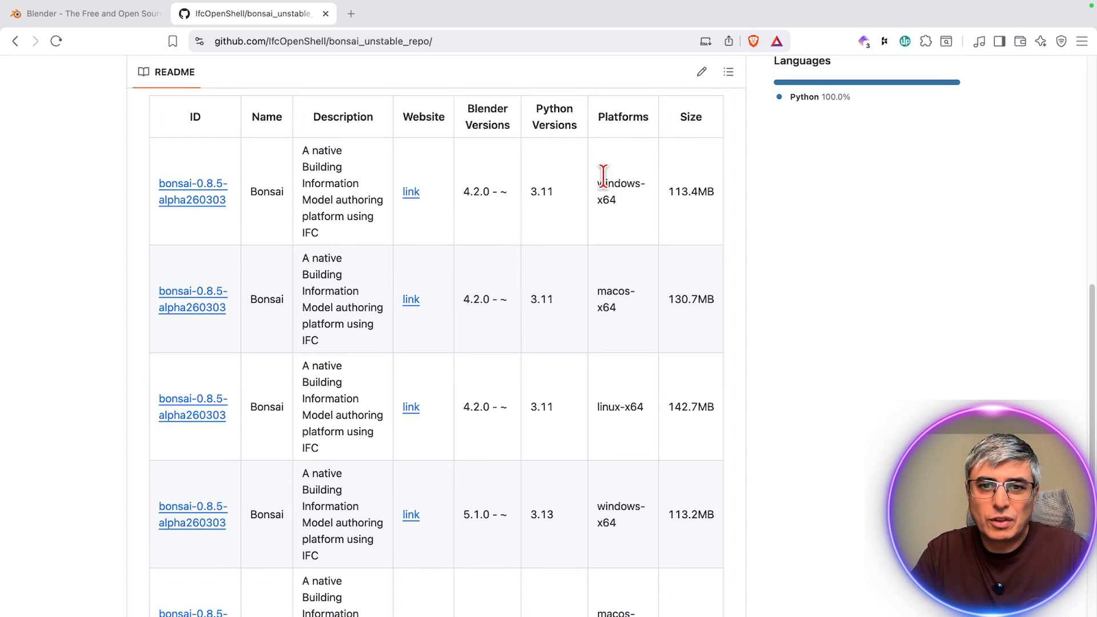
left_click_drag(460, 122, 490, 155)
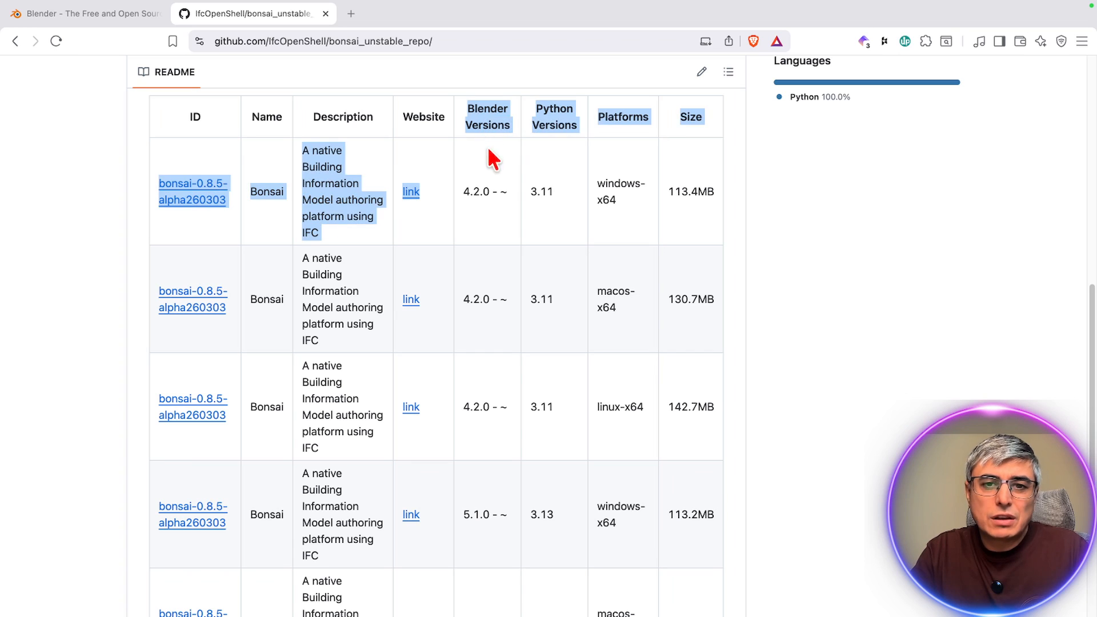
left_click(494, 189)
scroll(511, 235, "down", 3)
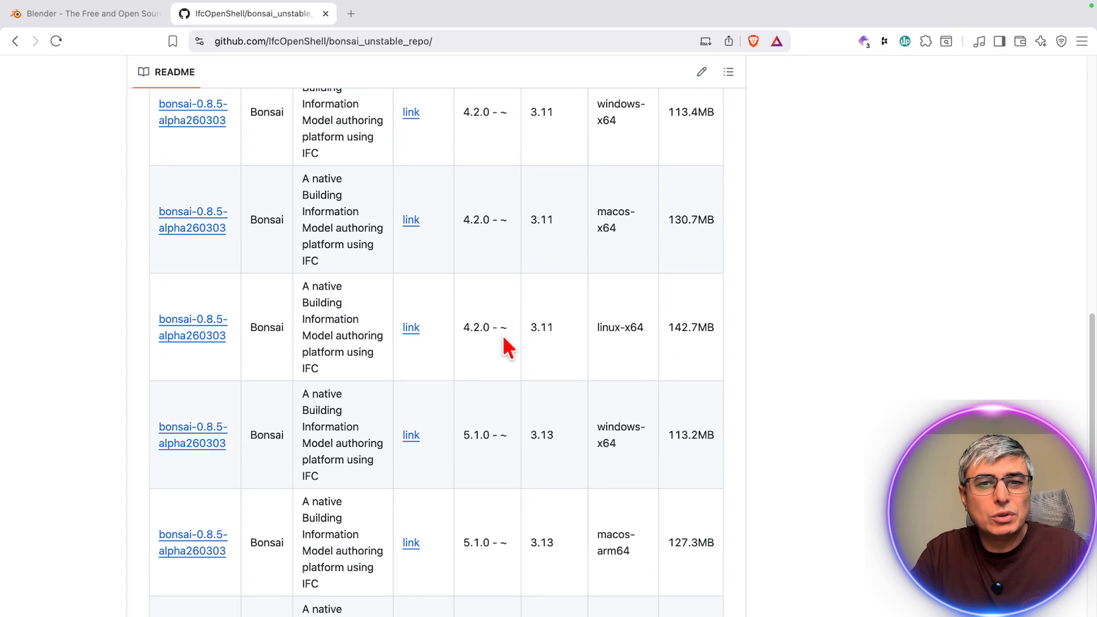
scroll(498, 351, "up", 2)
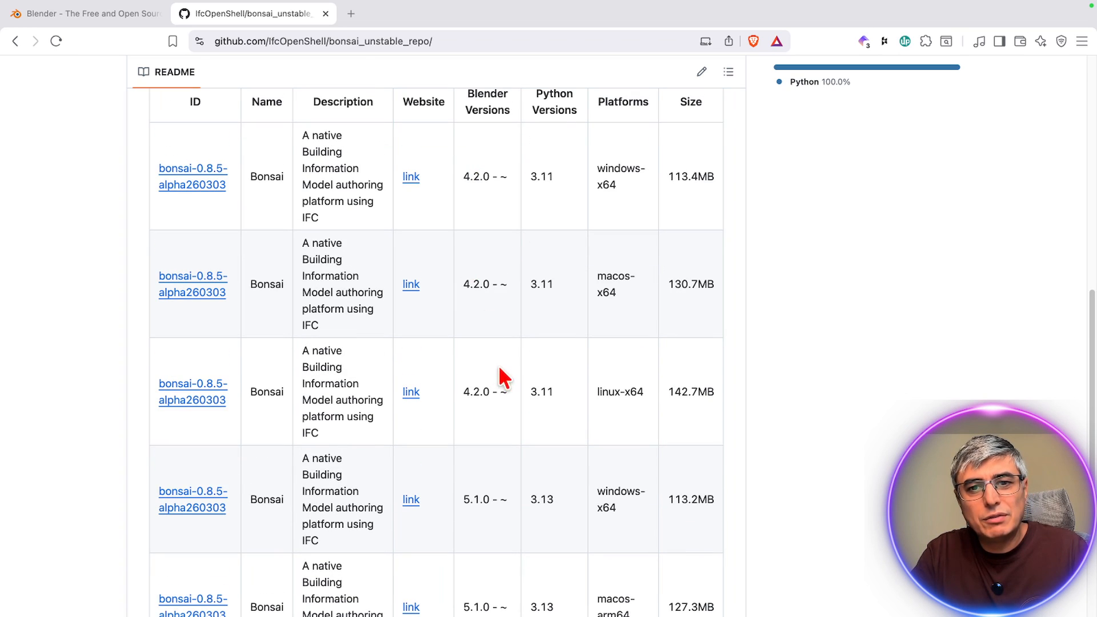
Check the platforms listed for the Bonsai builds that target Blender 4.2.0.
left_click_drag(624, 205, 595, 175)
left_click(628, 200)
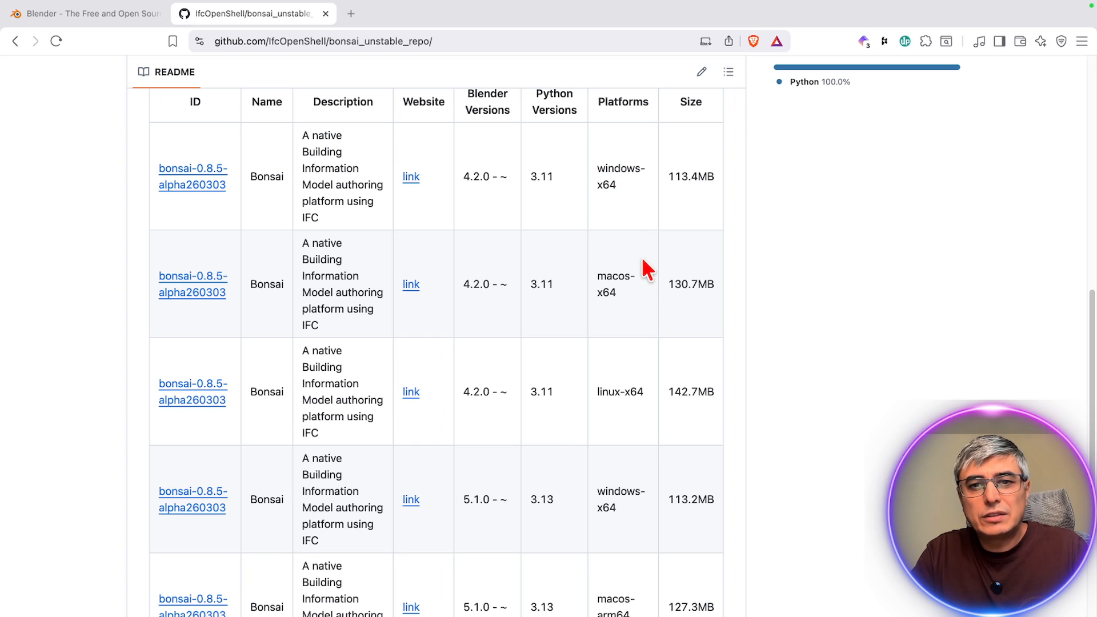
triple_click(624, 292)
left_click(630, 389)
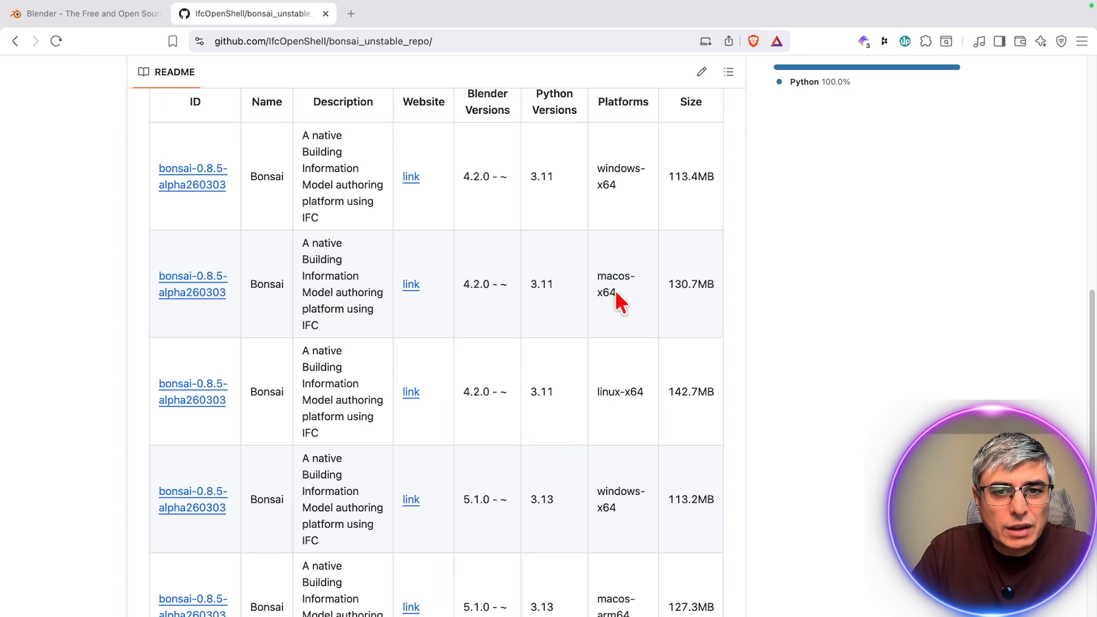
Examine the Bonsai builds for Blender 5.1.0 and their platforms, especially the macos-arm64 entry.
scroll(475, 223, "down", 2)
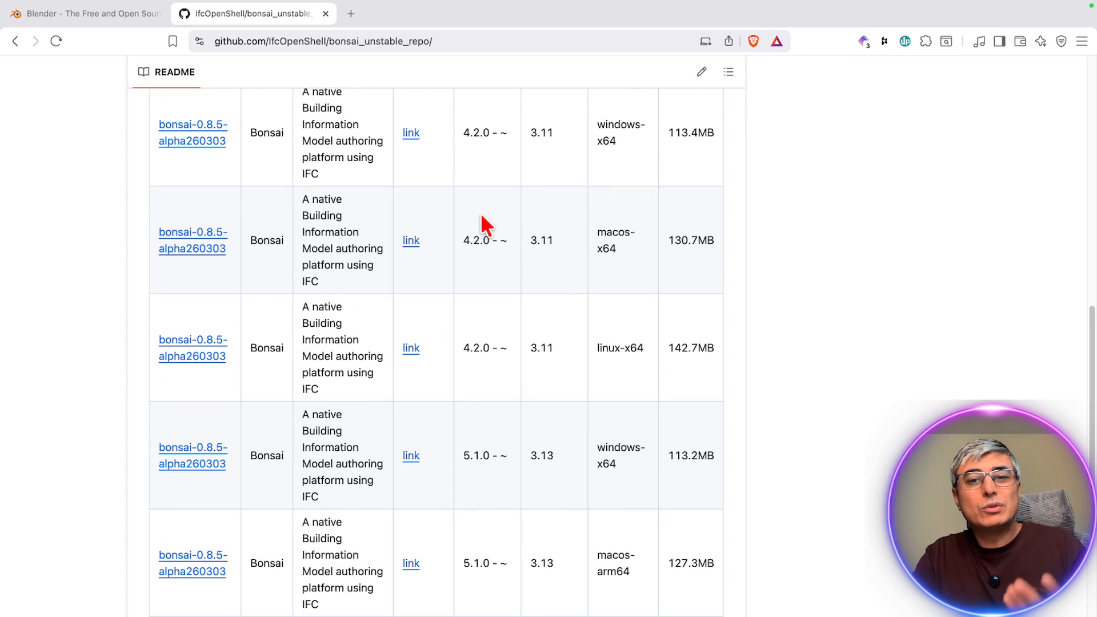
scroll(485, 225, "down", 1)
scroll(482, 217, "down", 5)
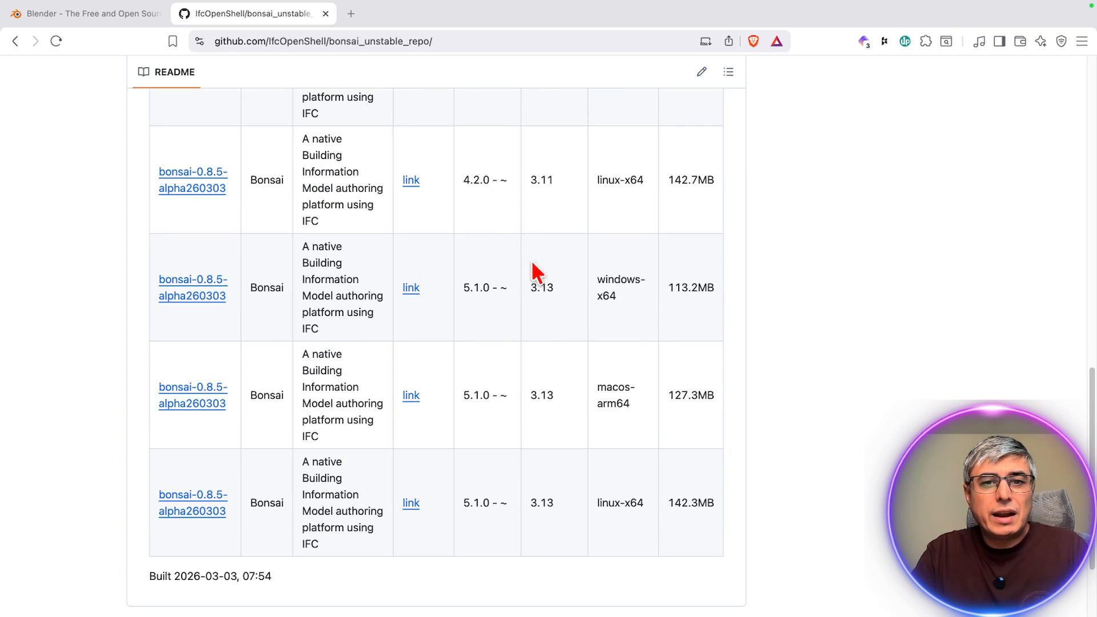
scroll(536, 277, "down", 1)
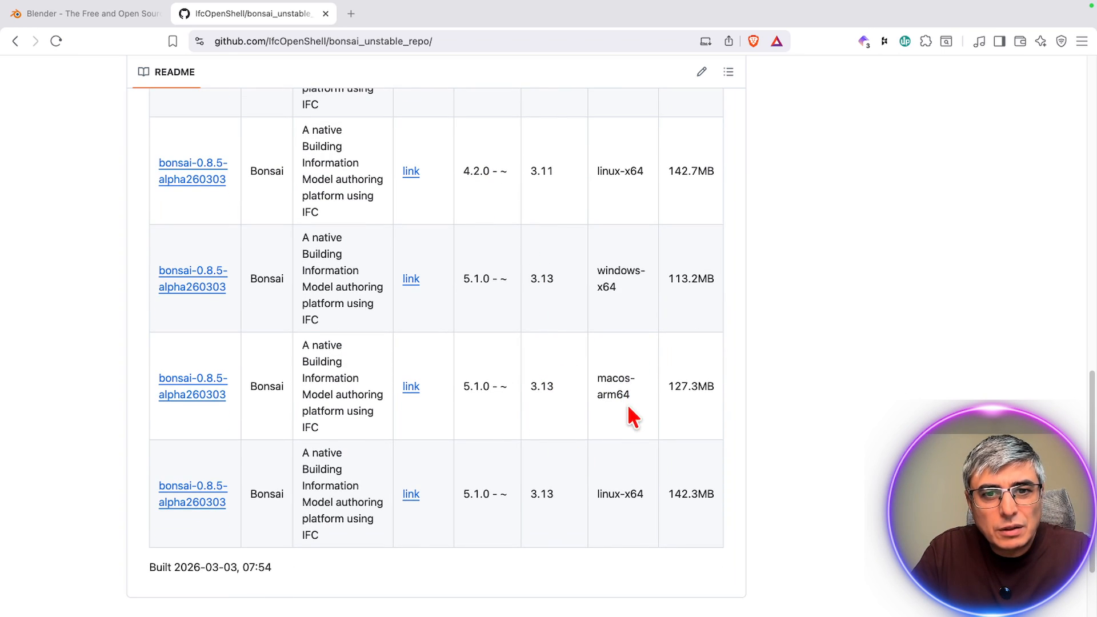
scroll(629, 416, "up", 1)
left_click_drag(627, 418, 583, 386)
left_click(633, 428)
left_click_drag(632, 429, 595, 392)
left_click(645, 417)
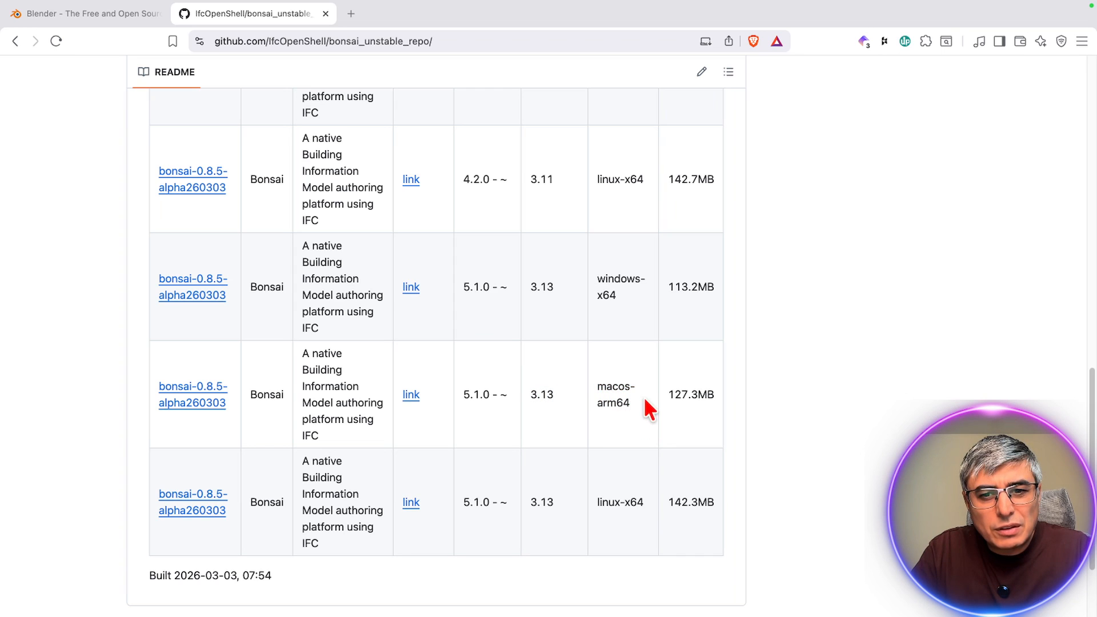
scroll(640, 411, "up", 1)
scroll(639, 377, "up", 1)
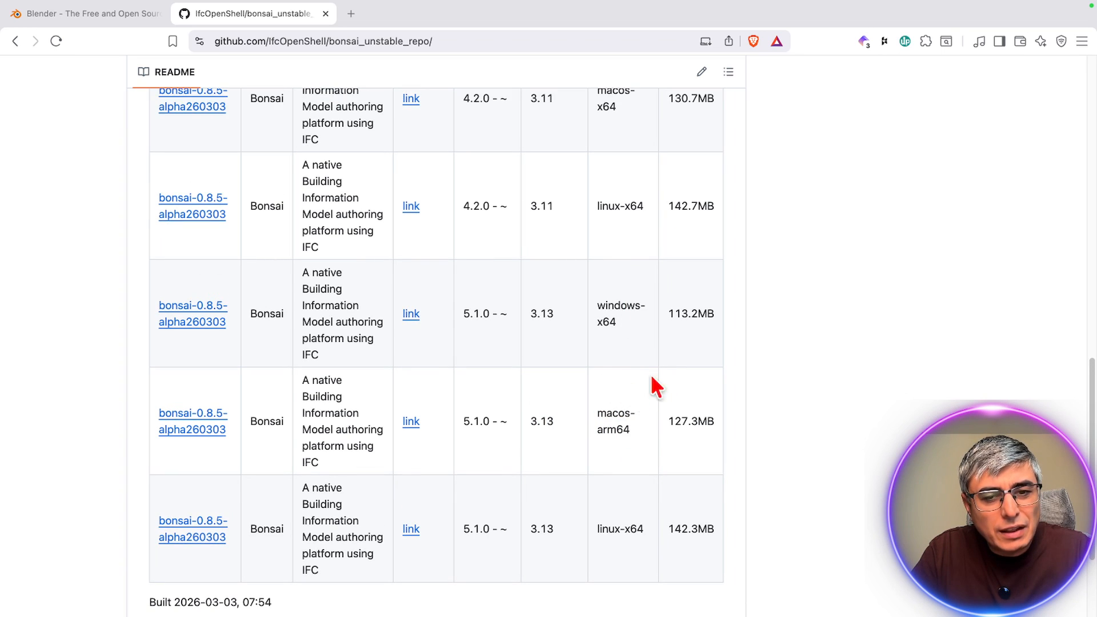
scroll(656, 415, "up", 1)
scroll(632, 276, "up", 3)
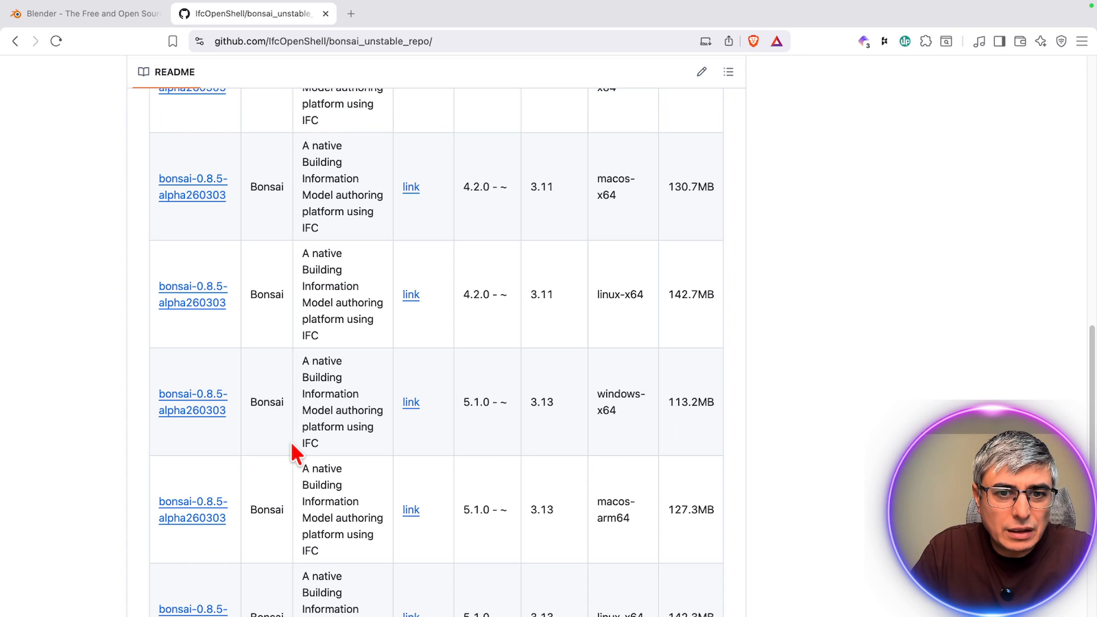
Compare the Python versions required by the Blender 4.2.0 and Blender 5.1.0 builds of Bonsai.
left_click_drag(491, 403, 457, 398)
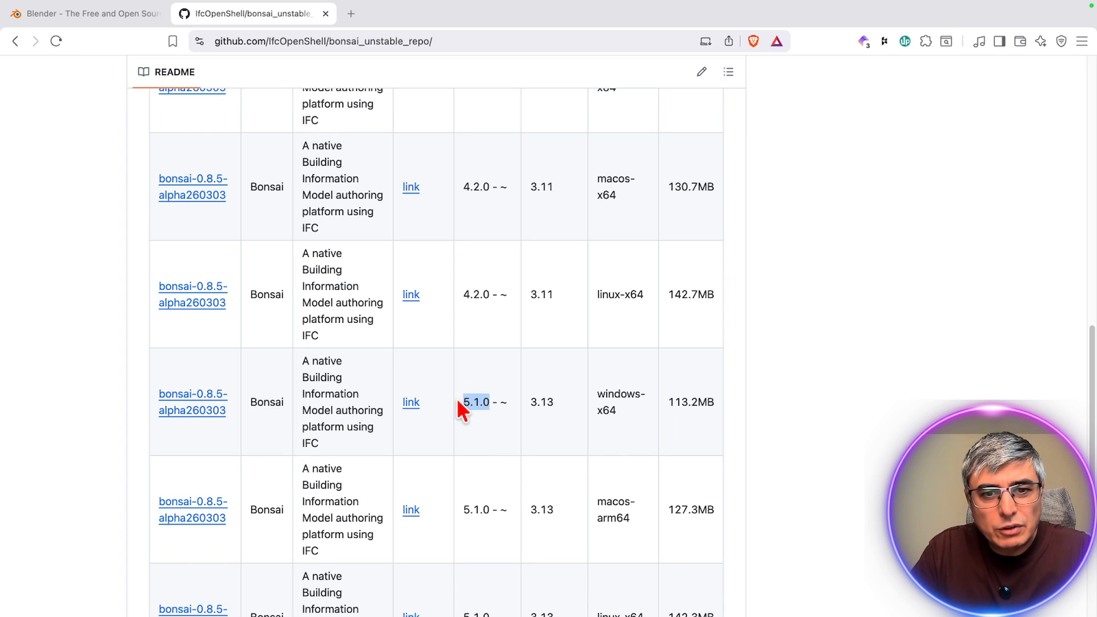
left_click(501, 407)
scroll(501, 407, "down", 2)
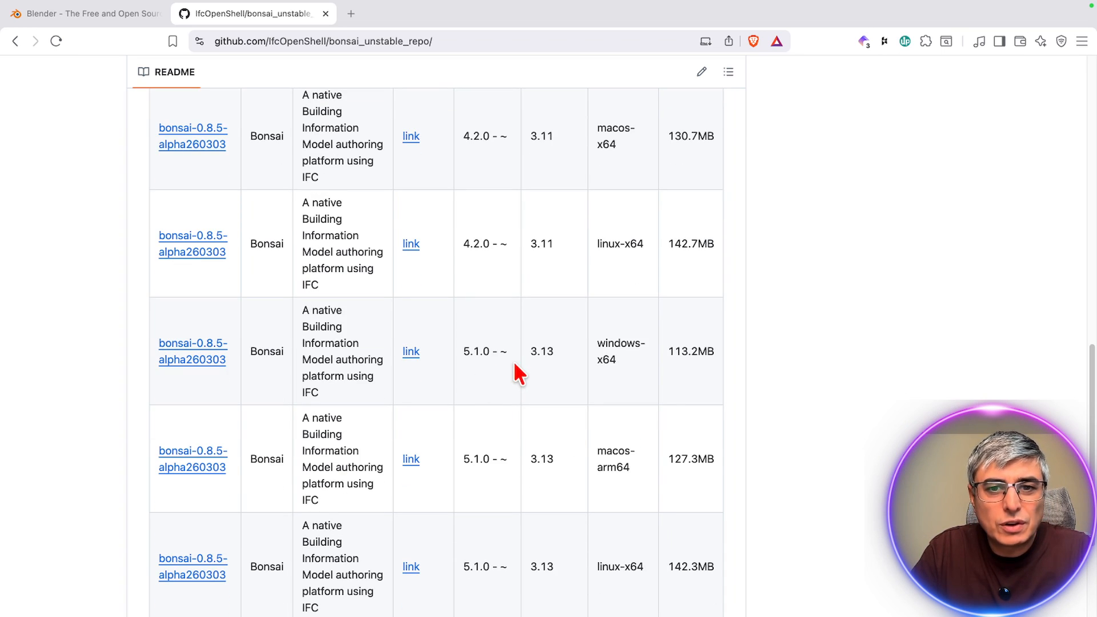
left_click_drag(531, 245, 551, 347)
left_click(551, 347)
scroll(543, 269, "up", 5)
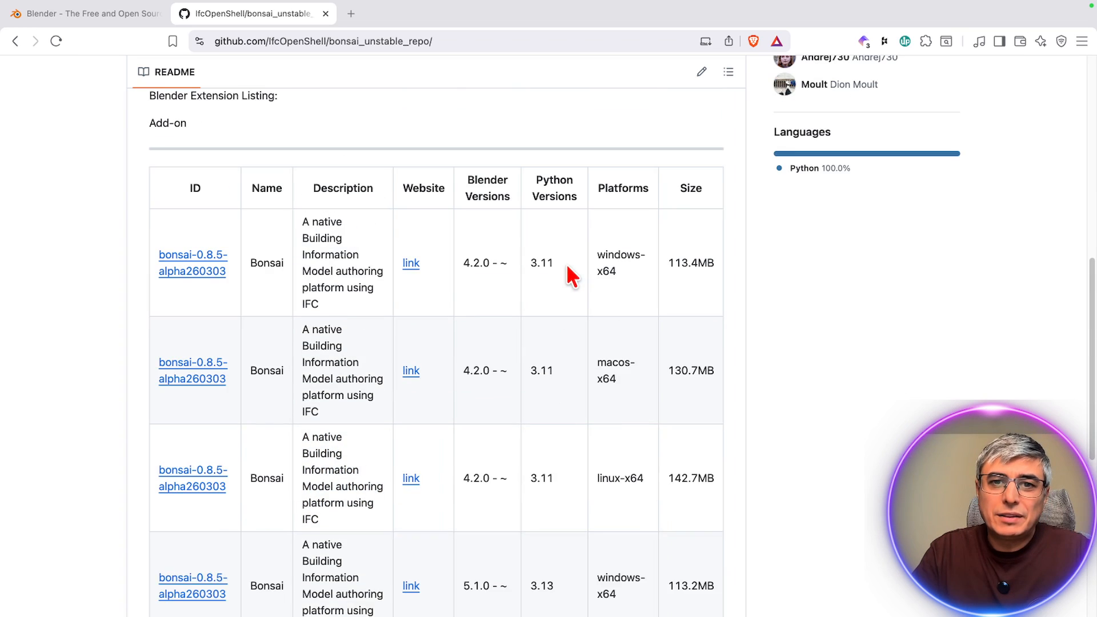
scroll(568, 267, "down", 4)
left_click_drag(536, 279, 550, 280)
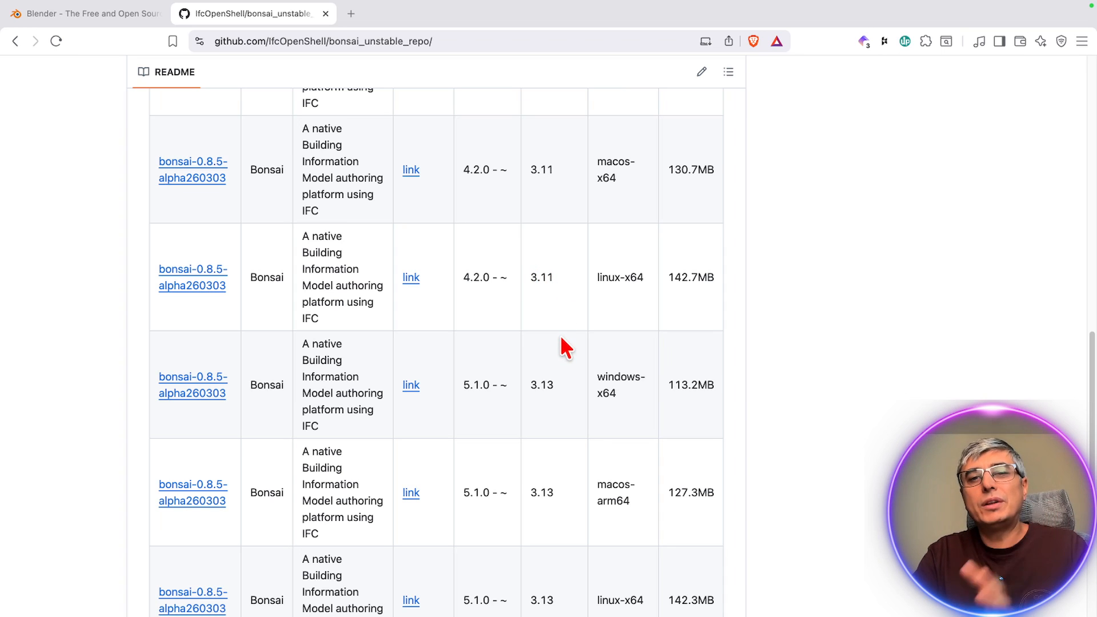
left_click_drag(532, 392, 553, 388)
left_click(565, 395)
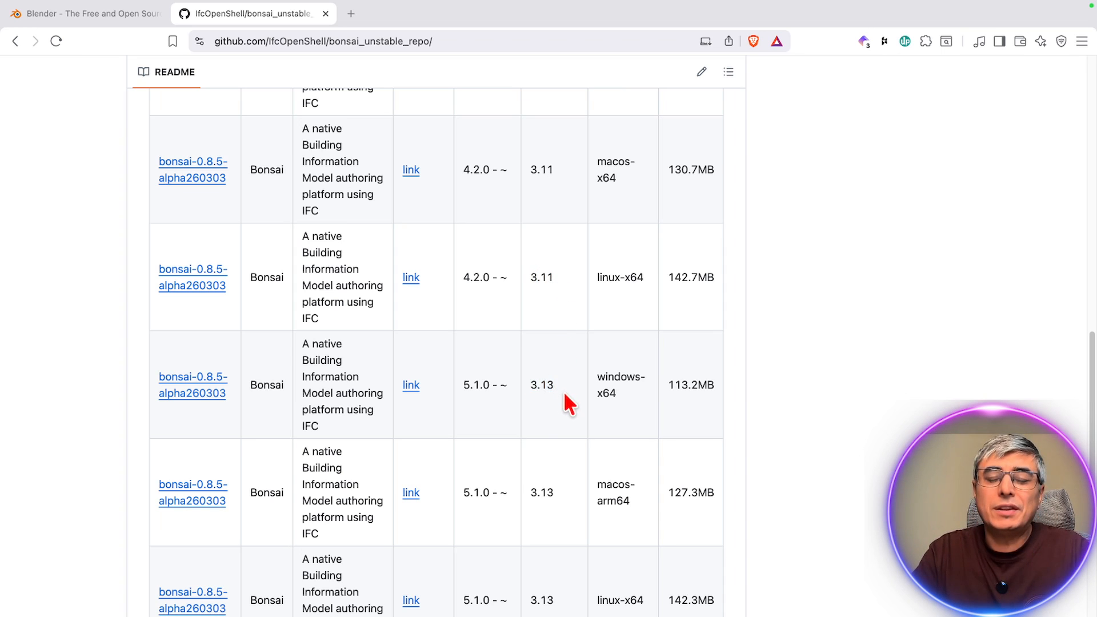
scroll(570, 384, "down", 1)
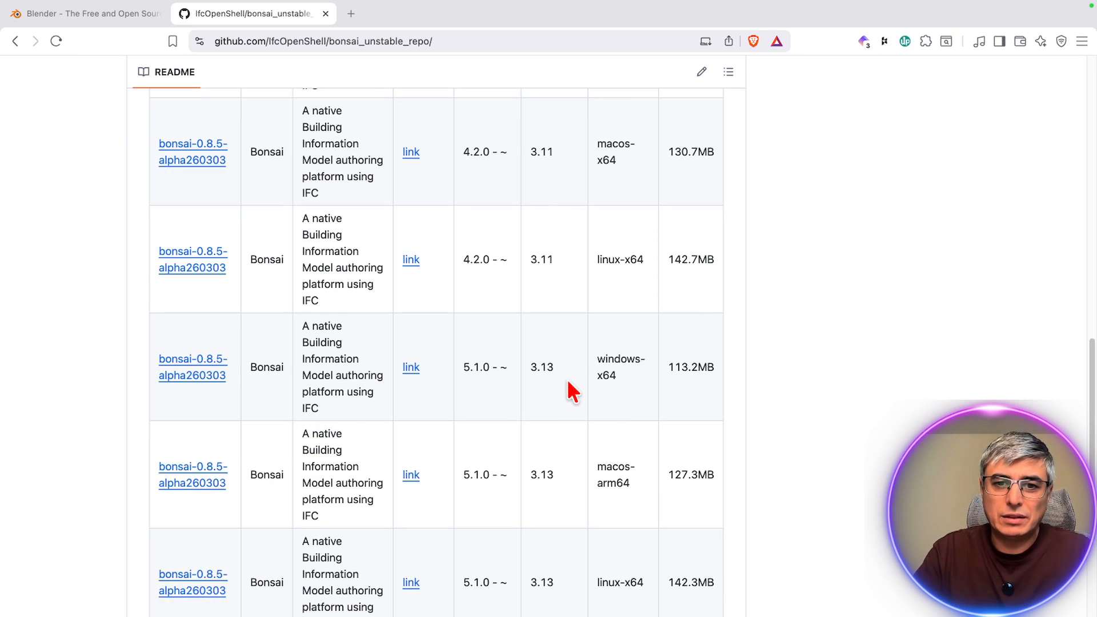
scroll(580, 374, "down", 1)
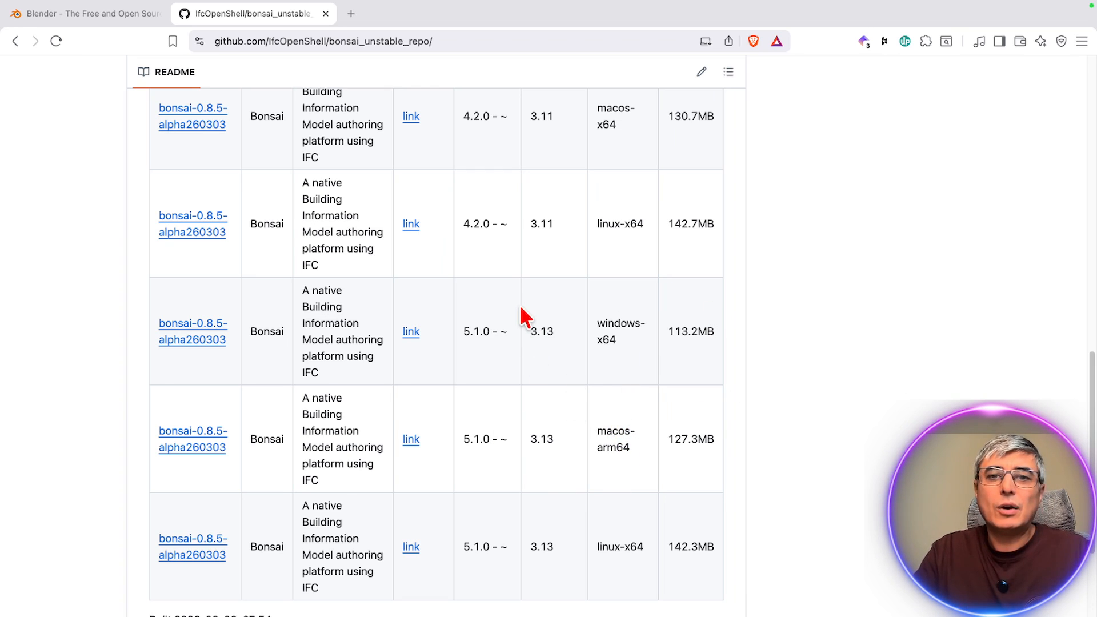
scroll(616, 363, "down", 2)
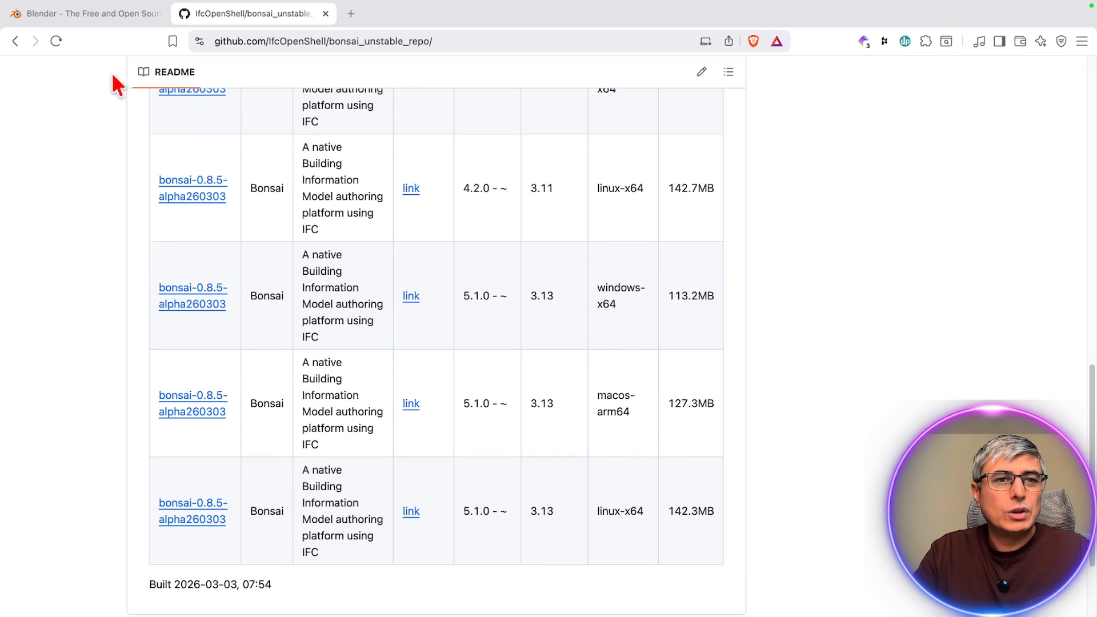
Return to the open blender.org tab and look over the home page.
left_click(96, 14)
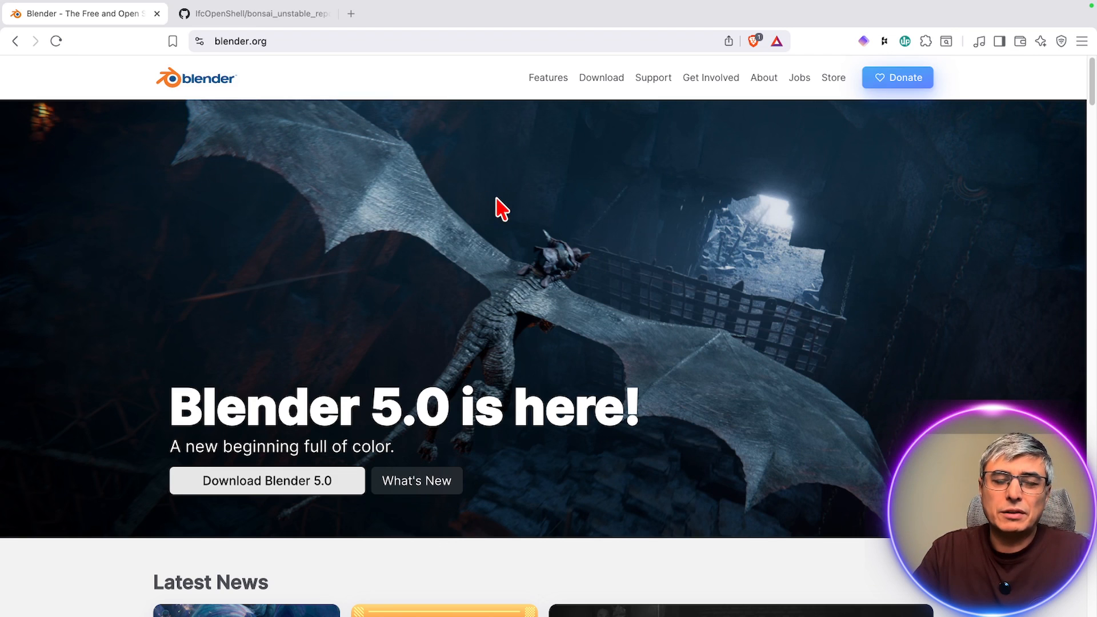
scroll(354, 191, "down", 3)
scroll(352, 186, "up", 3)
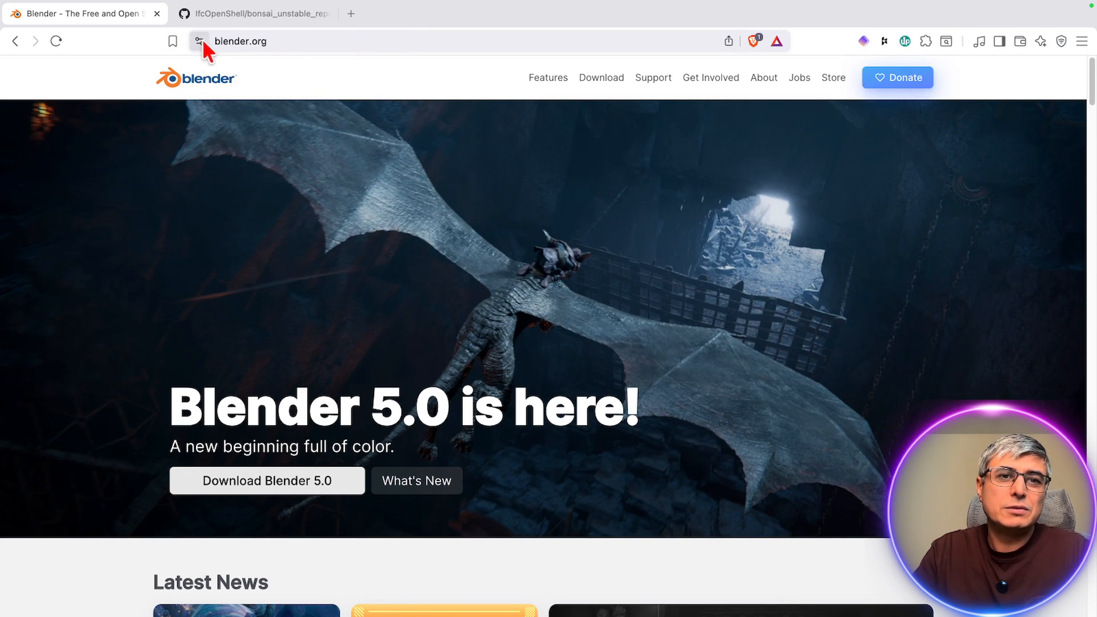
Open the blender.org site in another new browser tab.
left_click(358, 18)
type("blender o")
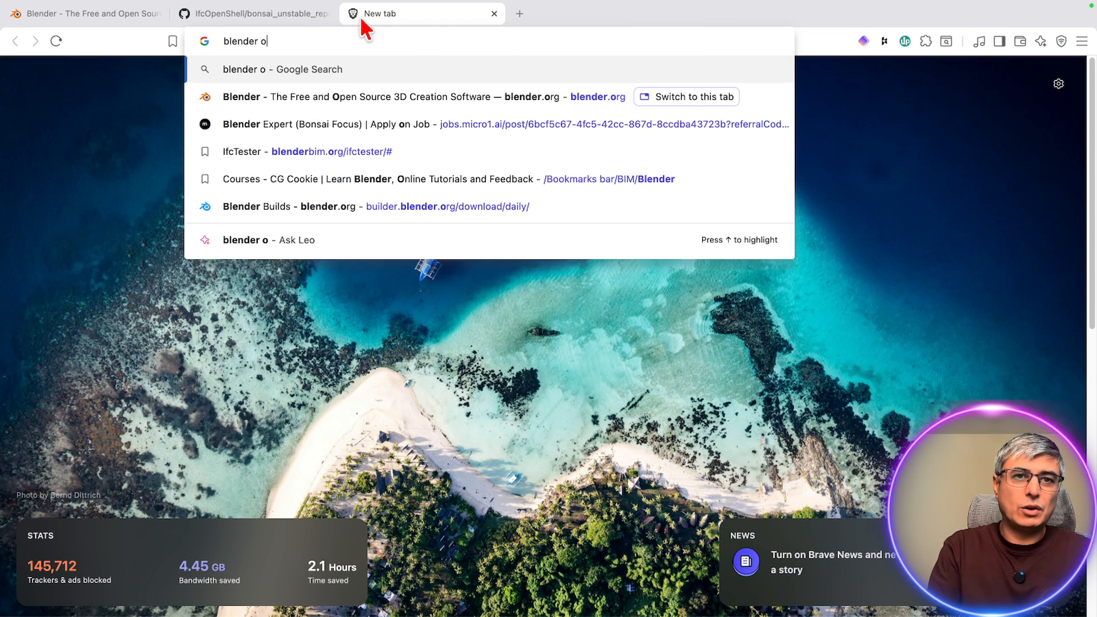
key("Return")
left_click(256, 209)
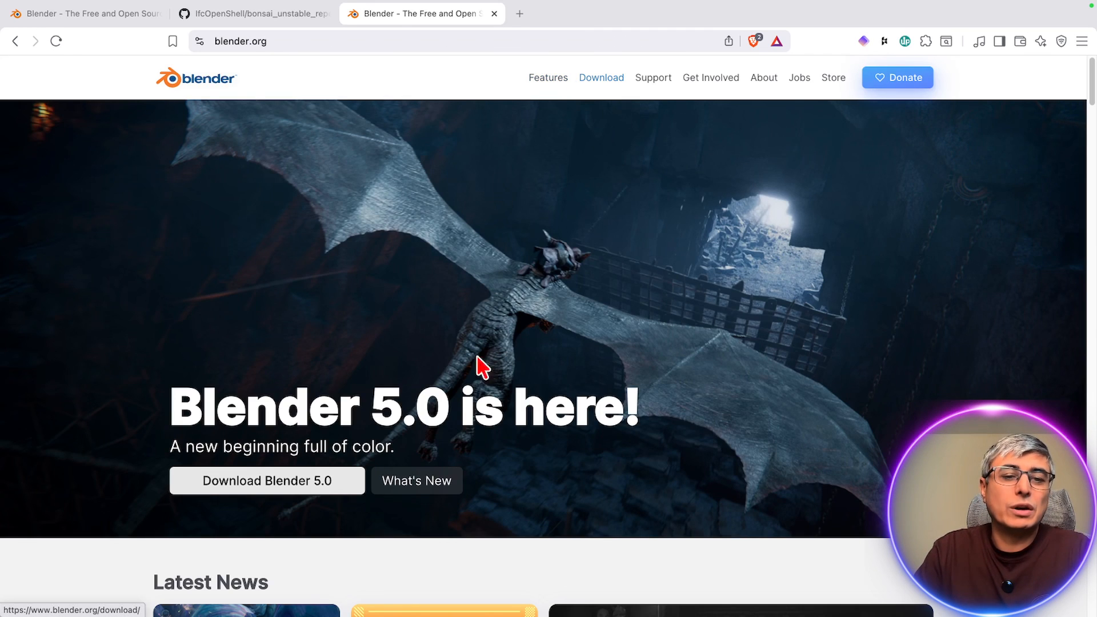
Open the Download page of blender.org and enlarge the page zoom by two levels.
scroll(416, 341, "down", 1)
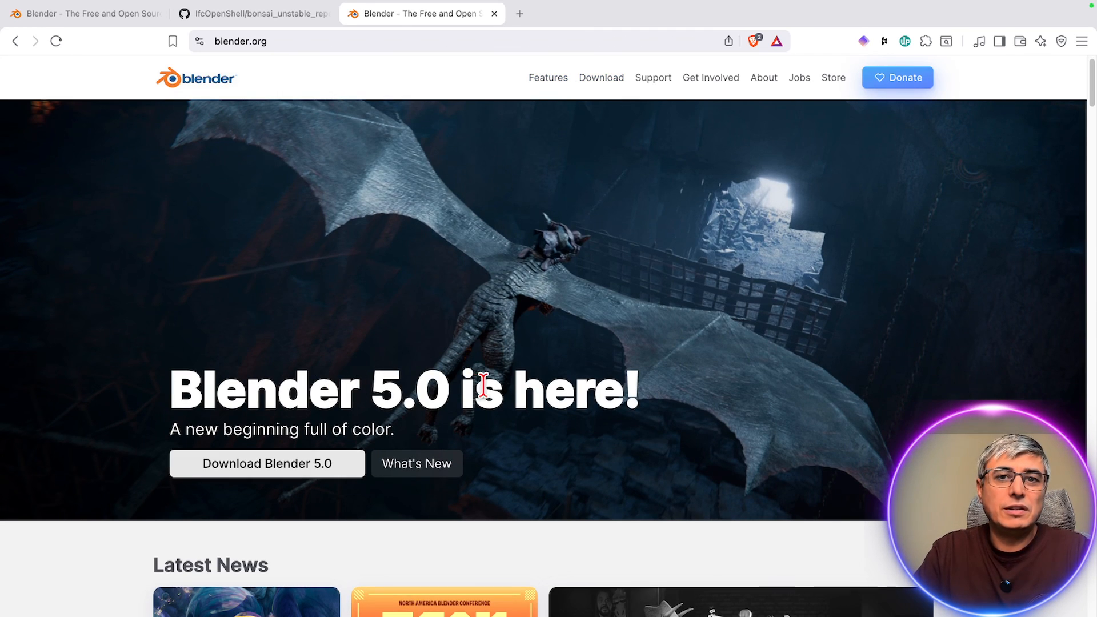
left_click(602, 80)
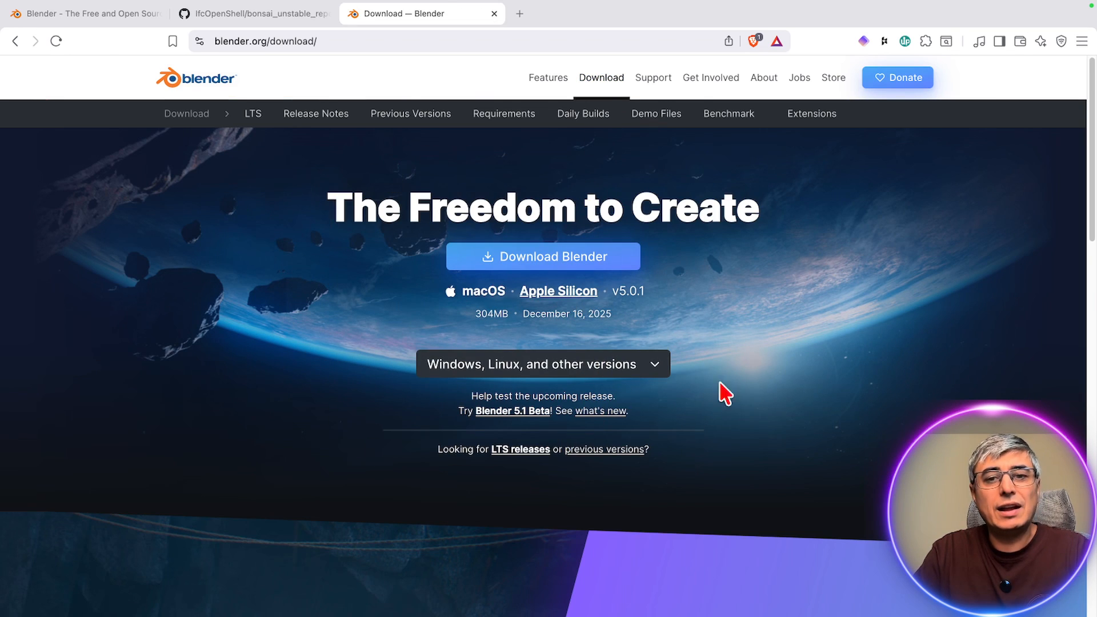
left_click(1082, 41)
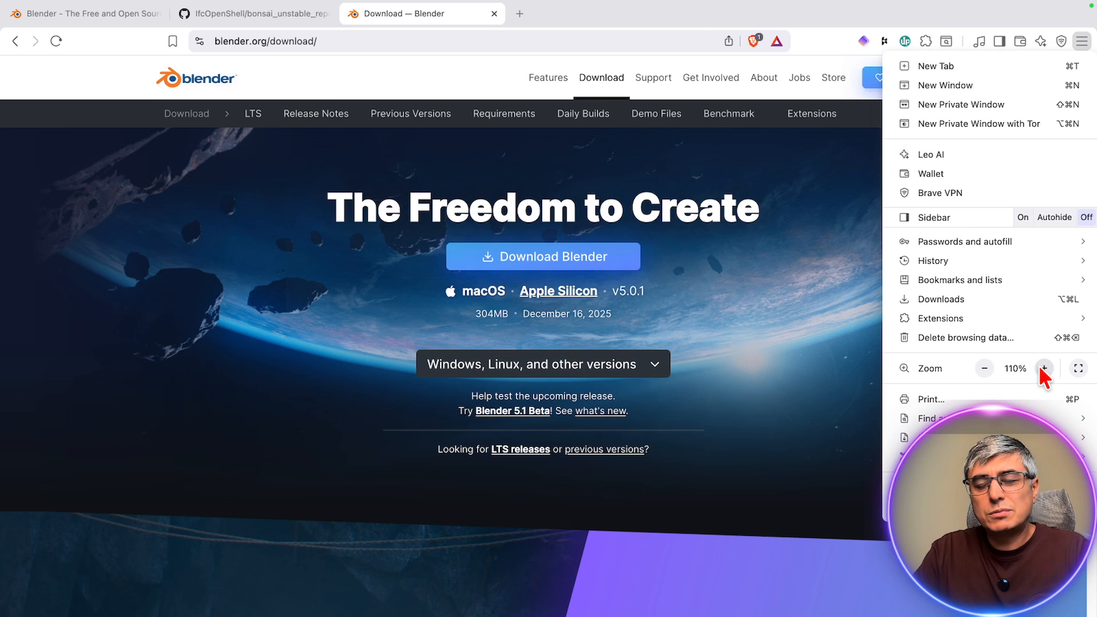
left_click(1045, 370)
left_click(1044, 370)
left_click(788, 368)
scroll(817, 428, "down", 3)
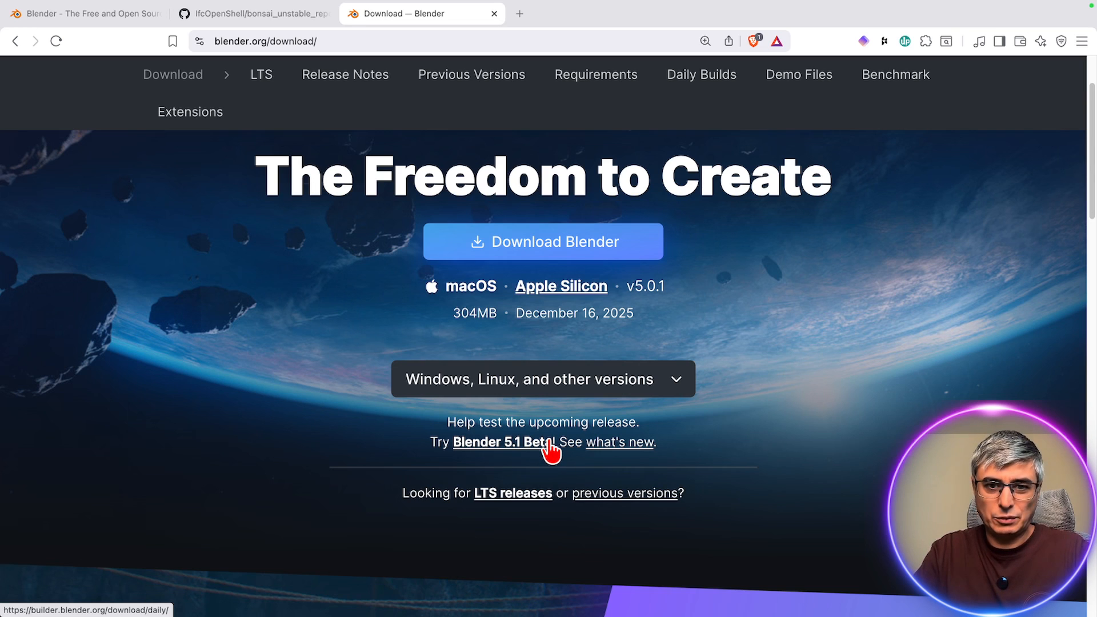
Open the Blender 5.1 Beta daily builds and download the macOS Apple Silicon build of Blender 5.1.0 Beta.
left_click(483, 450)
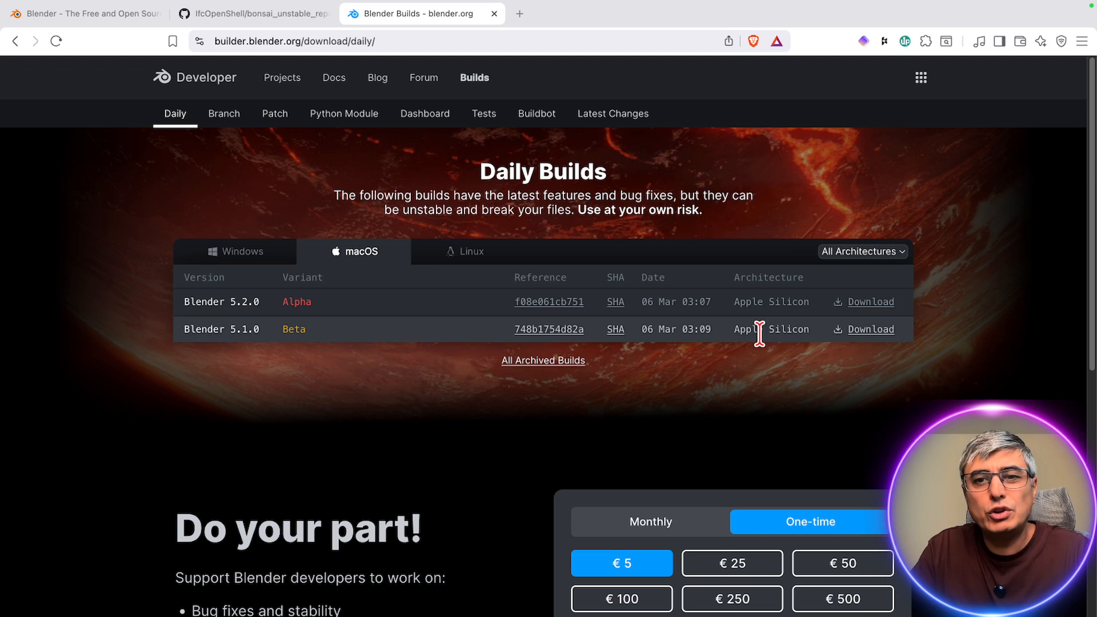
left_click_drag(731, 328, 808, 327)
left_click(789, 331)
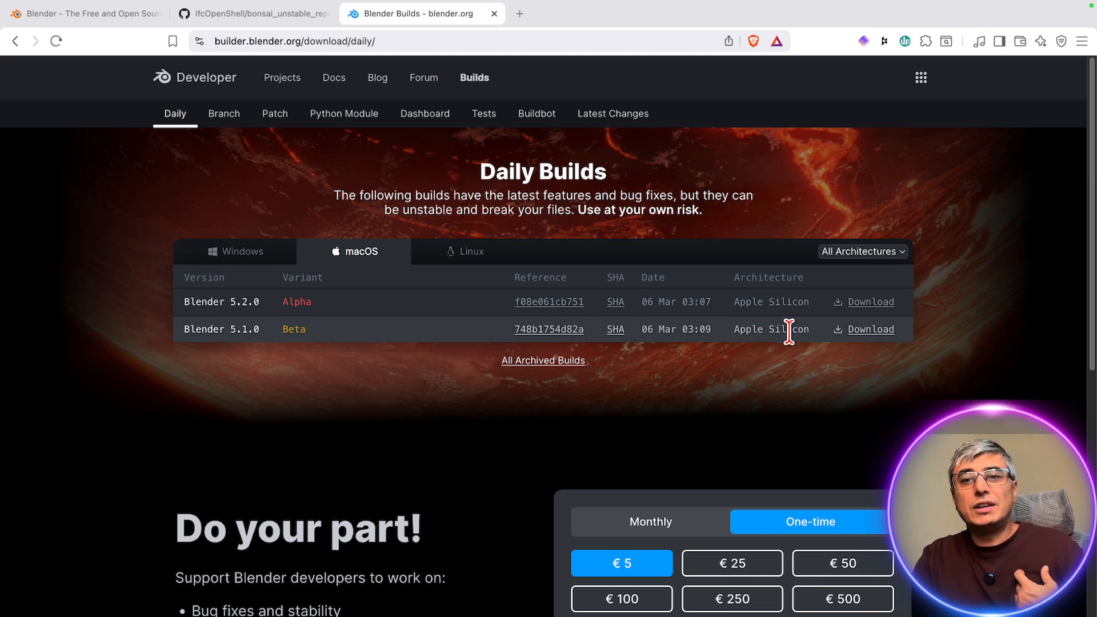
left_click_drag(737, 330, 798, 322)
left_click(781, 327)
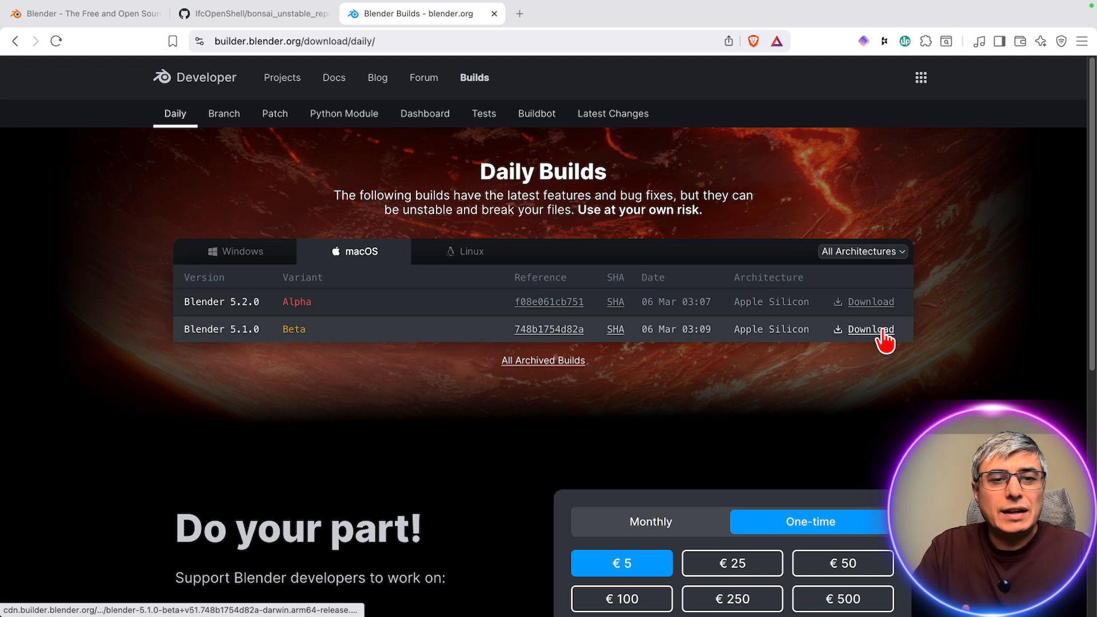
left_click(871, 330)
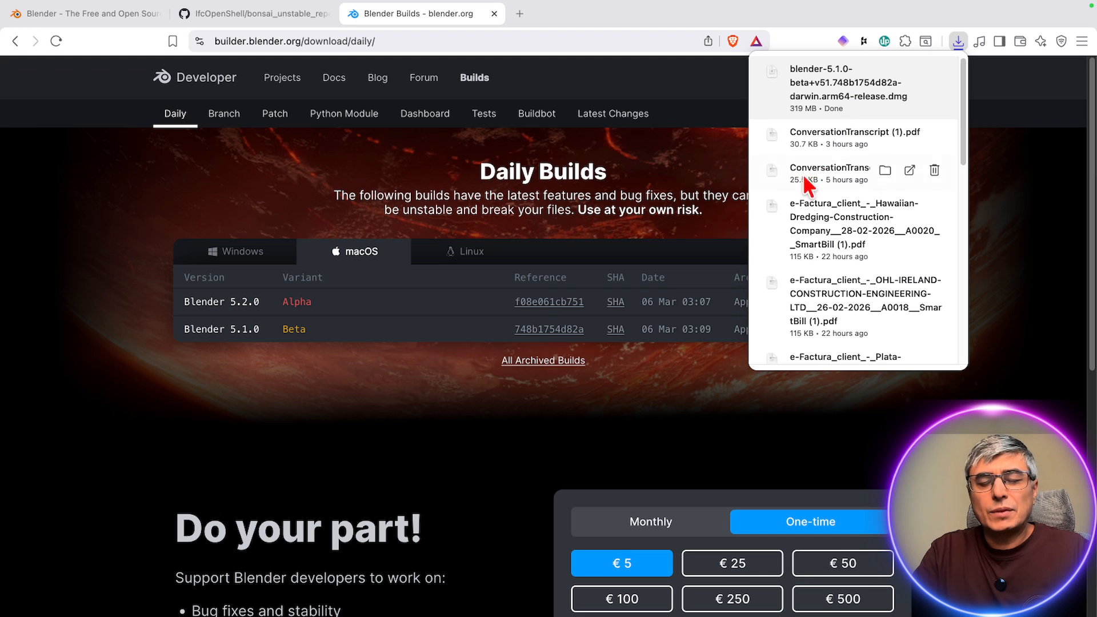
Open the downloaded Blender 5.1.0 beta disk image and copy Blender.app into the Applications folder.
left_click(818, 97)
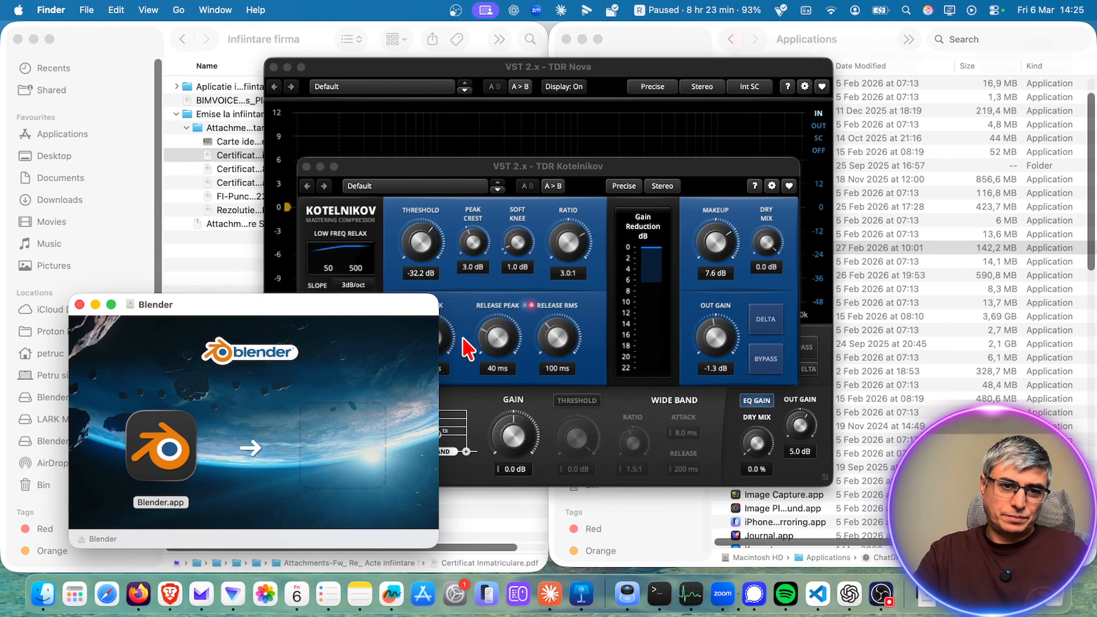
left_click_drag(161, 448, 280, 394)
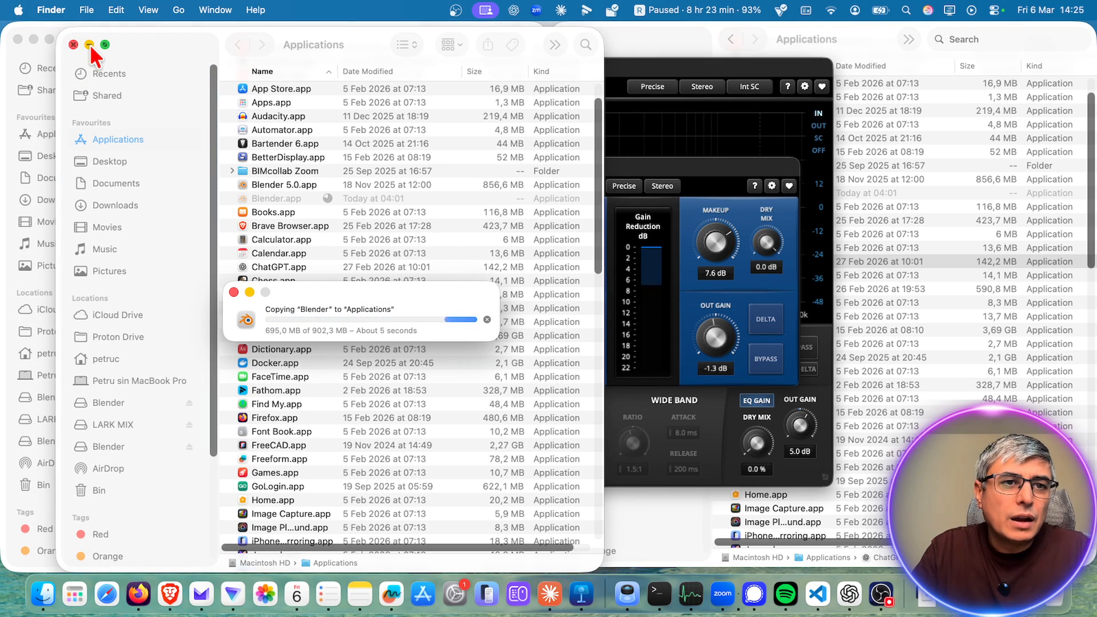
left_click(90, 45)
left_click_drag(237, 316, 246, 72)
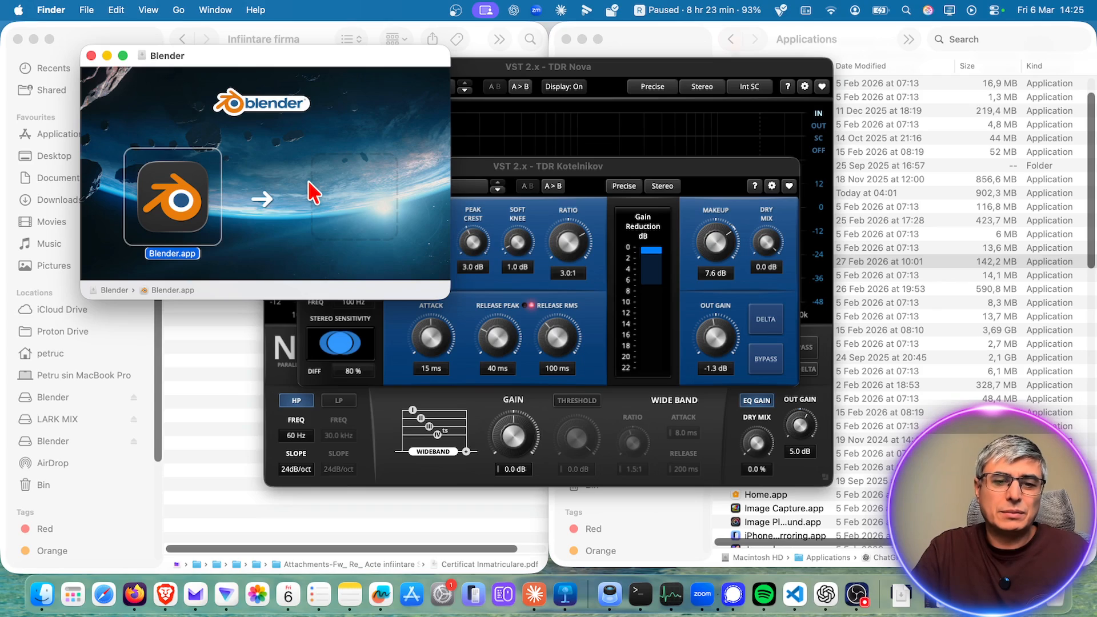
Move the browser's full-screen space to the end of the desktops, after Desktop 2, and switch to Desktop 2.
key("ctrl+Up")
mouse_move(968, 49)
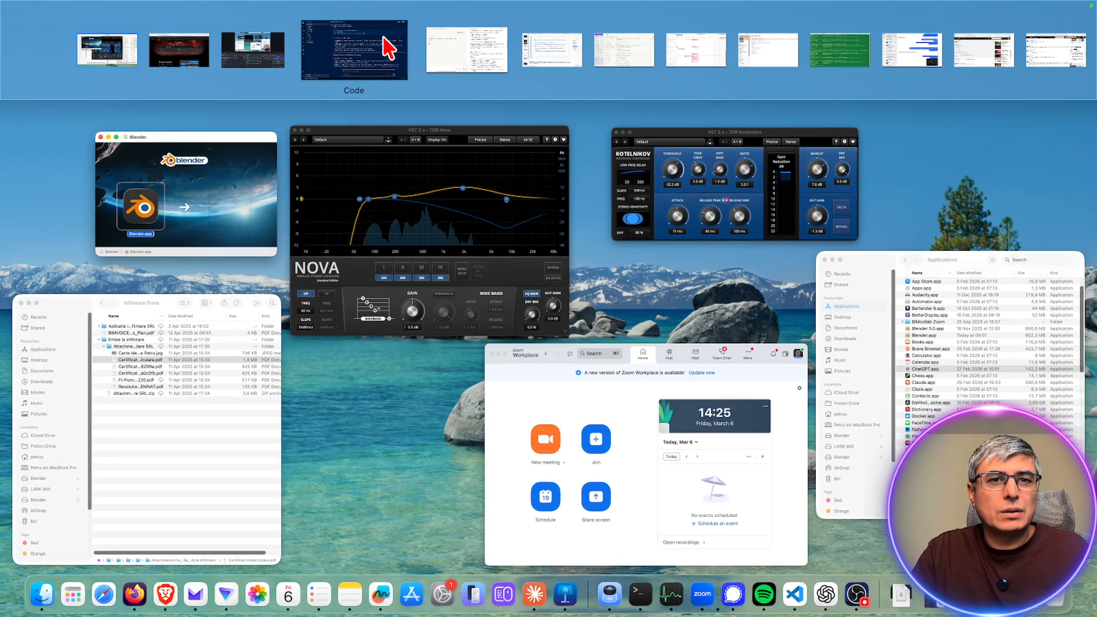
left_click(223, 46)
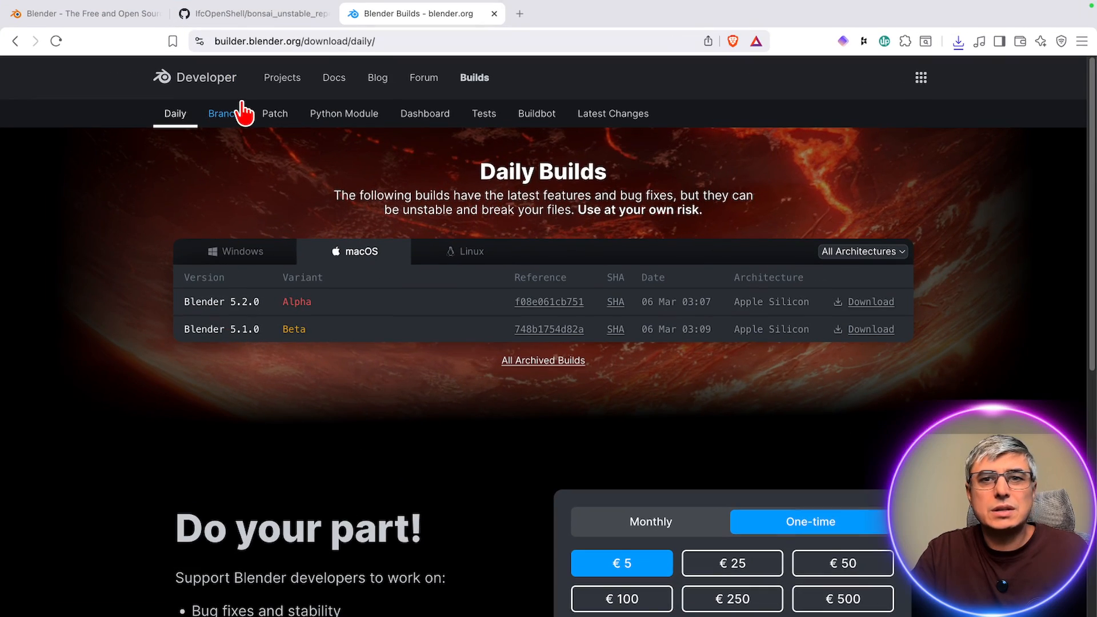
key("ctrl+Up")
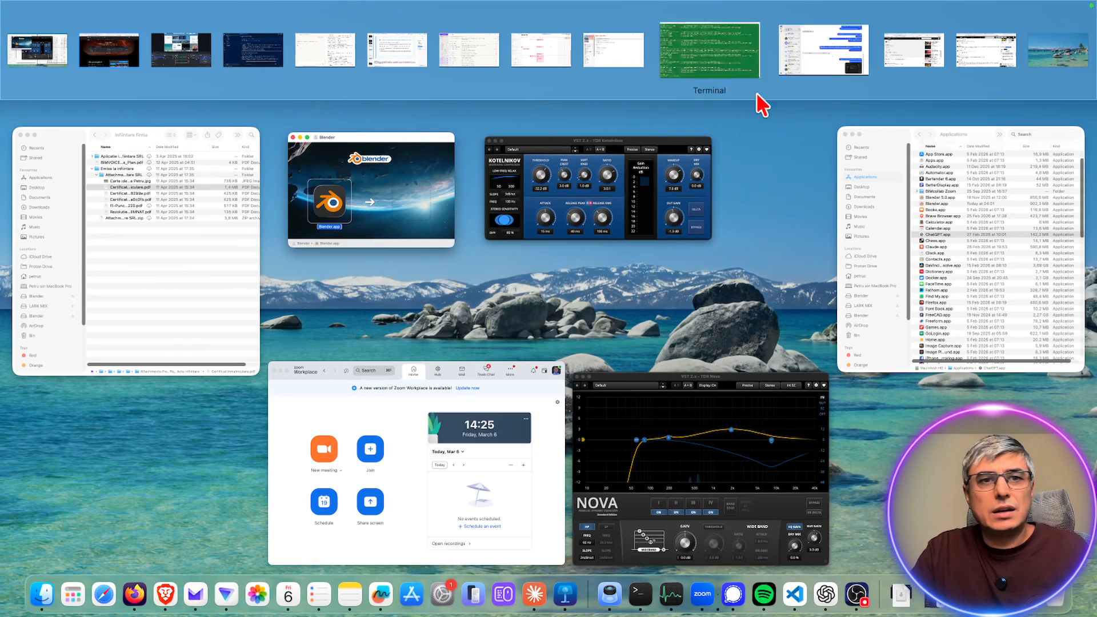
left_click_drag(159, 54, 1054, 20)
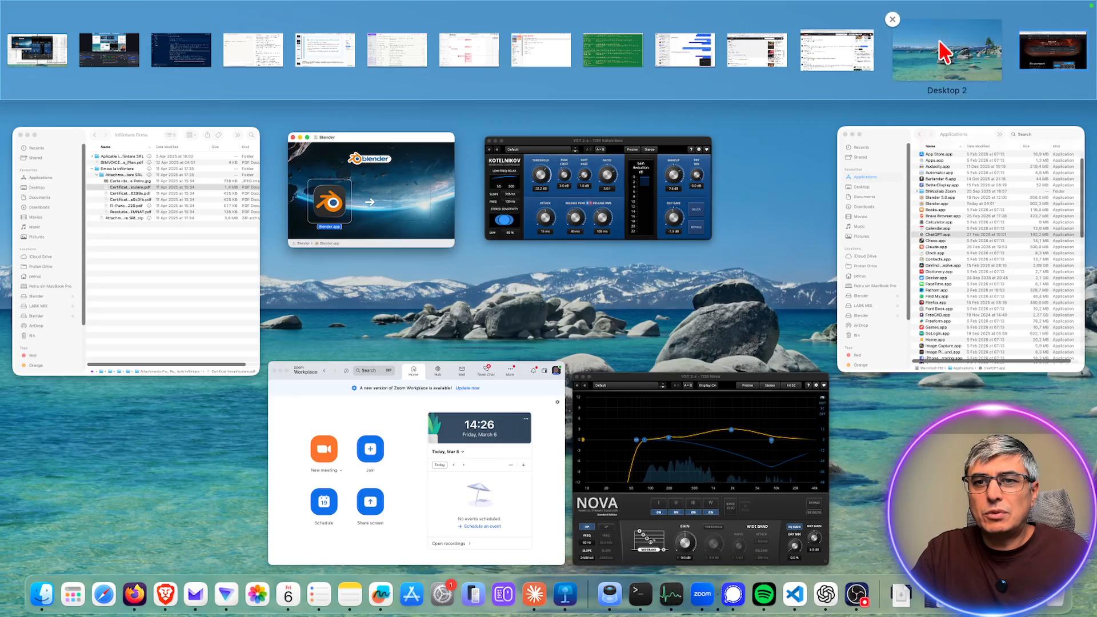
left_click(944, 53)
key("ctrl+Right")
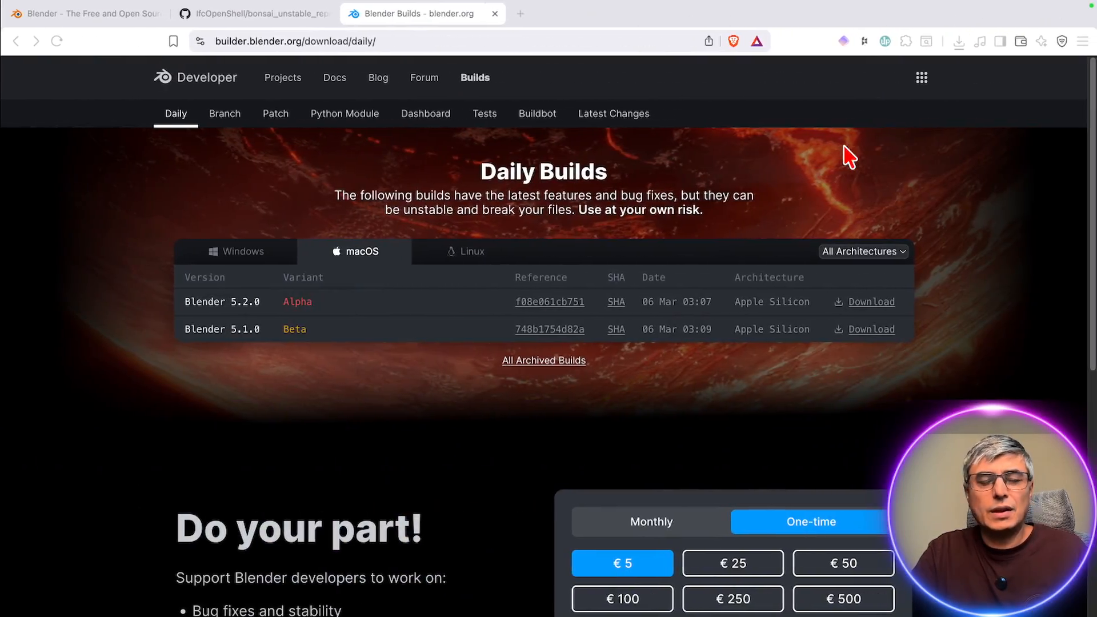
key("ctrl+Left")
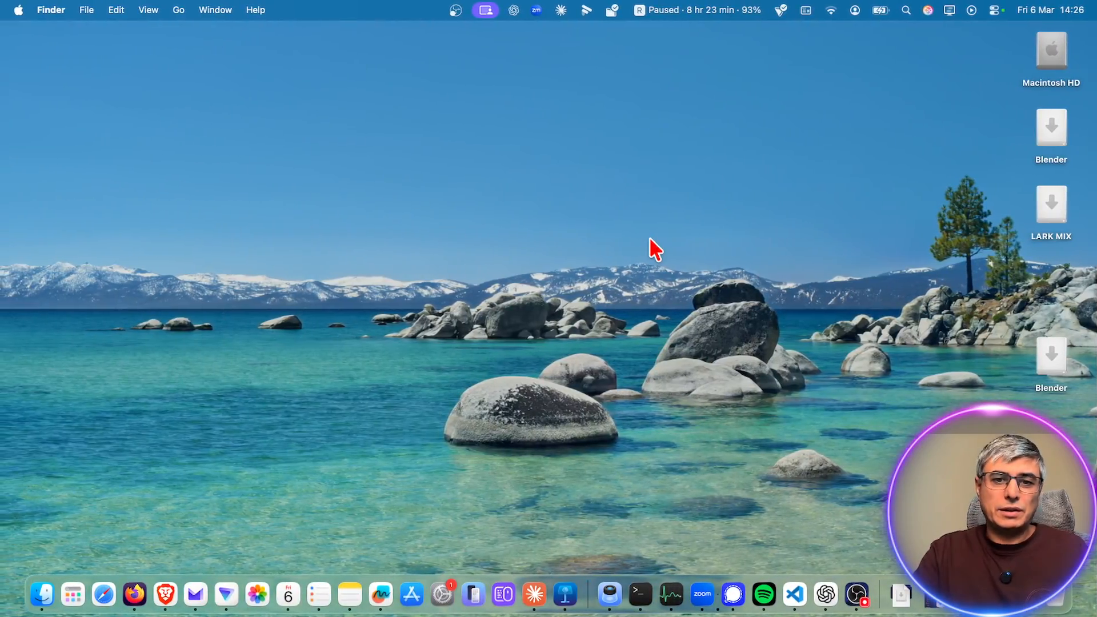
Find the newly installed Blender with the app launcher, start it and allow the downloaded app to open.
left_click(673, 236)
key("alt+space")
left_click(953, 290)
key("alt+space")
type("ble")
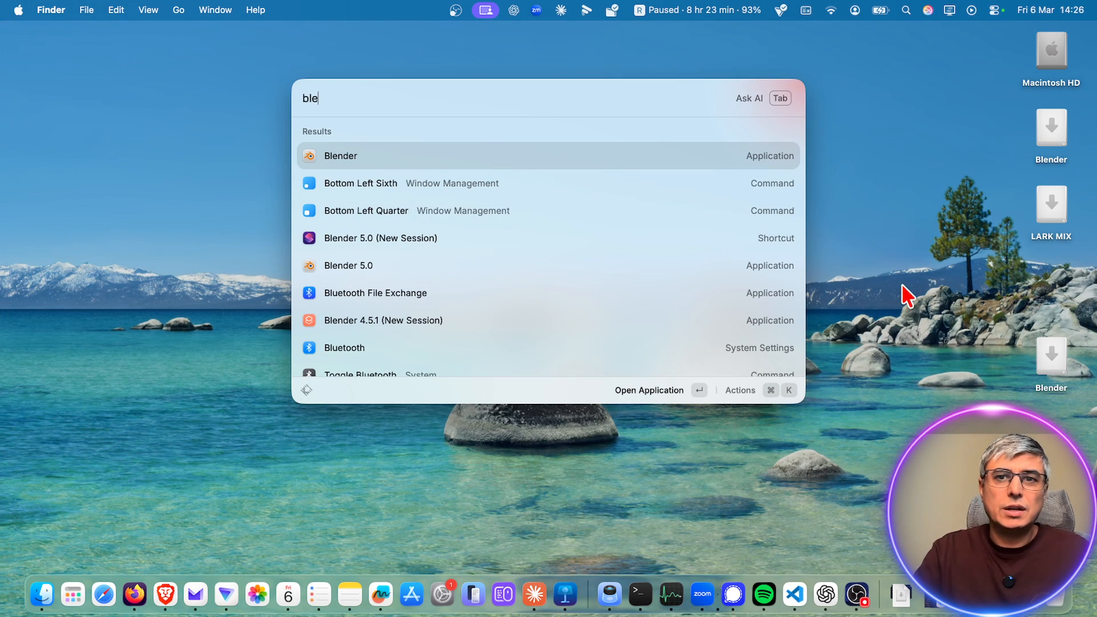
left_click(641, 161)
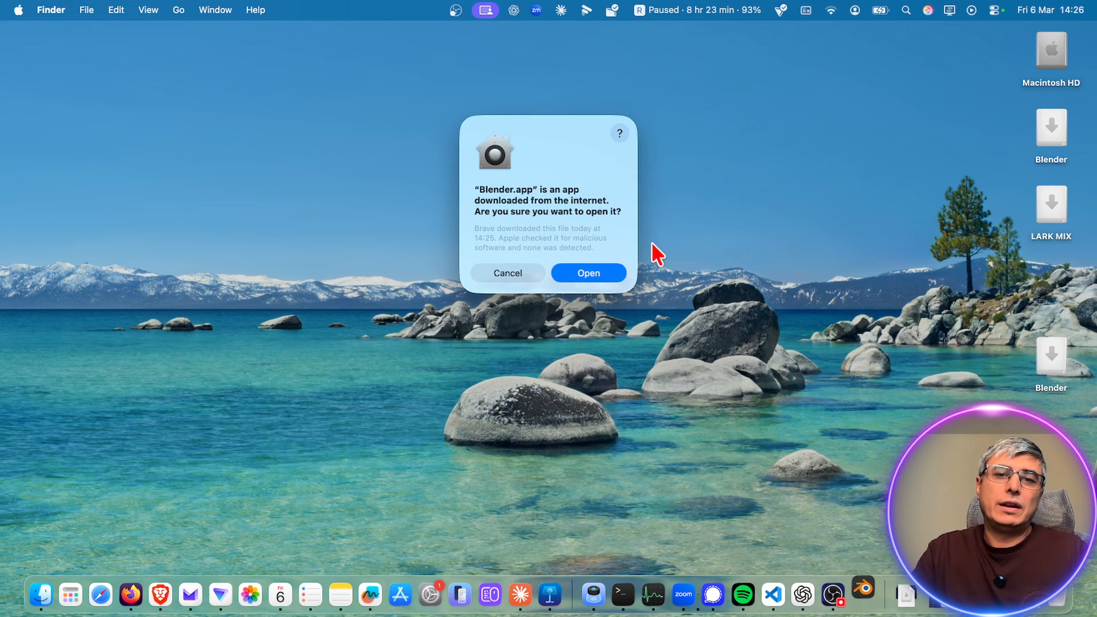
key("Return")
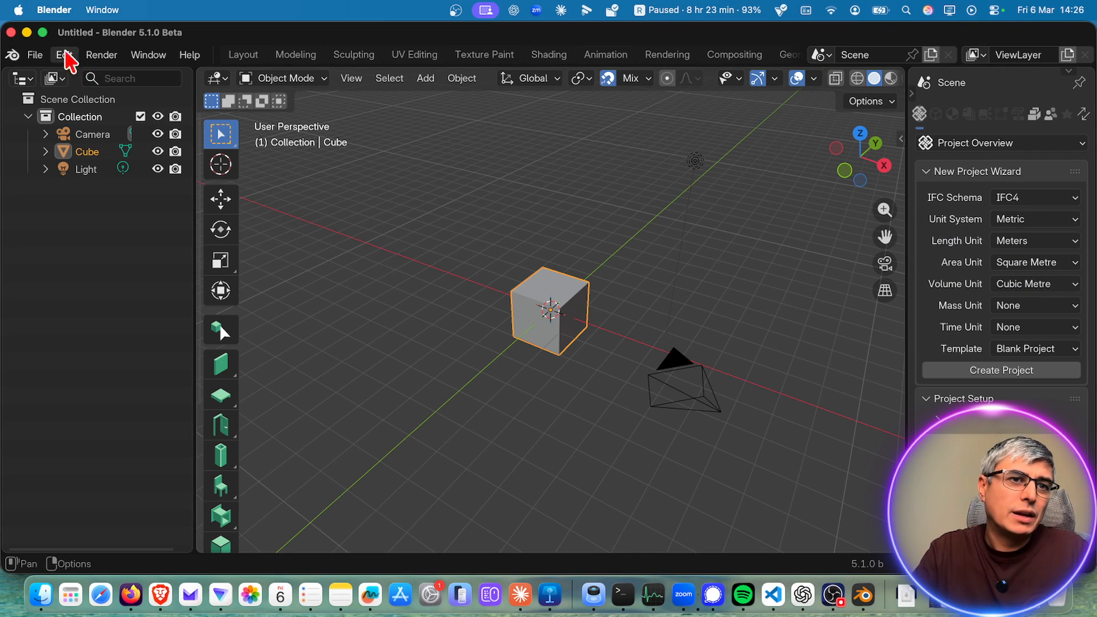
Show Blender full screen and uninstall the Bonsai extension in the preferences, then close the preferences.
left_click(43, 32)
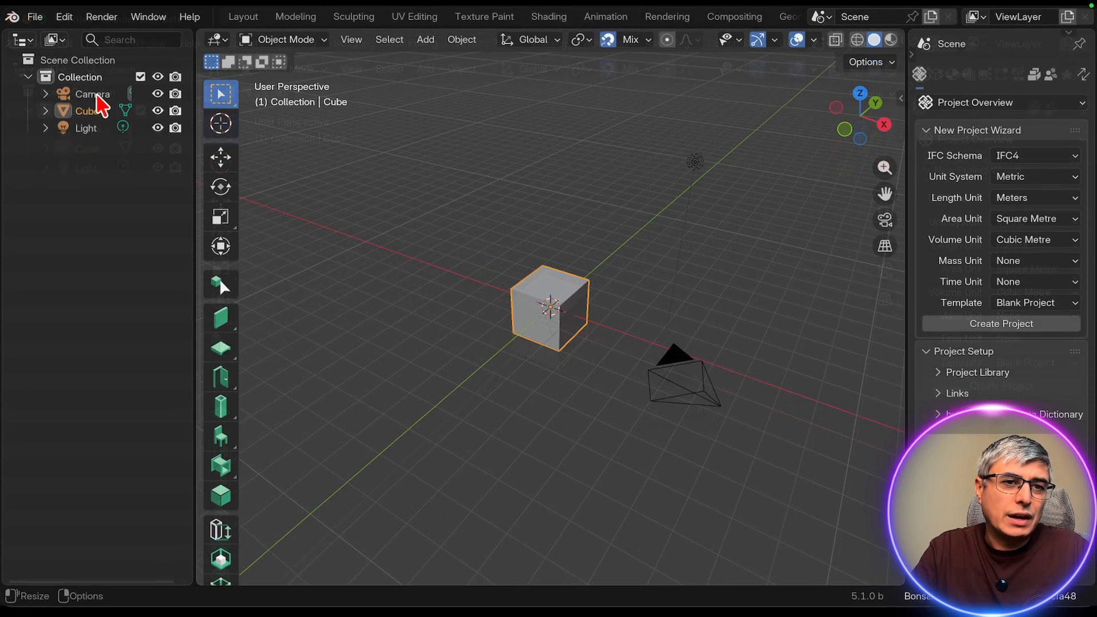
left_click(62, 13)
left_click(206, 237)
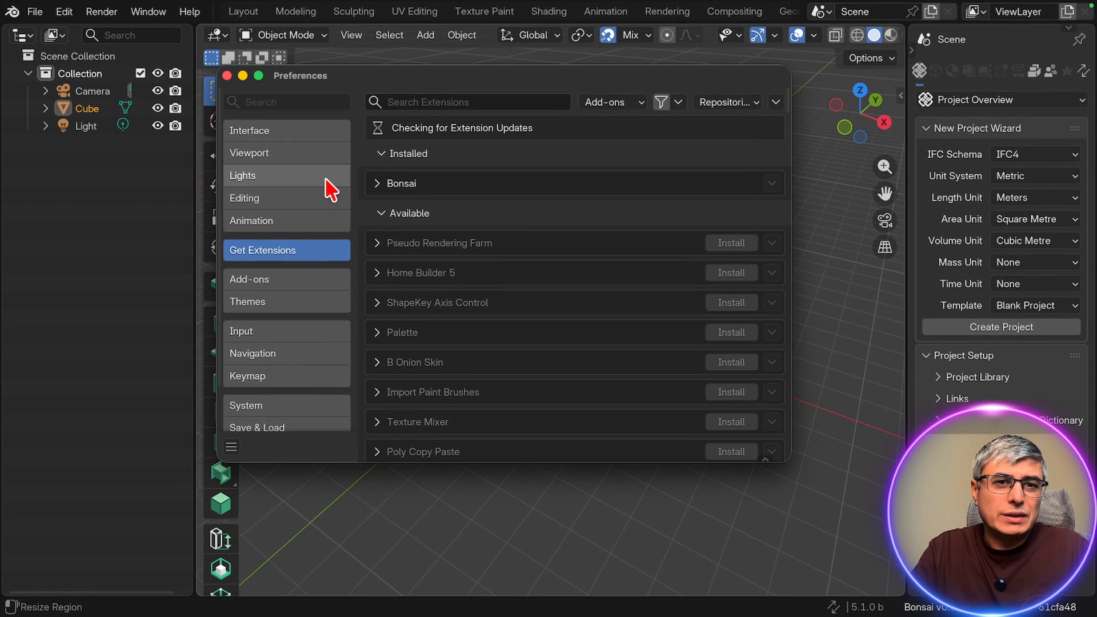
left_click(378, 184)
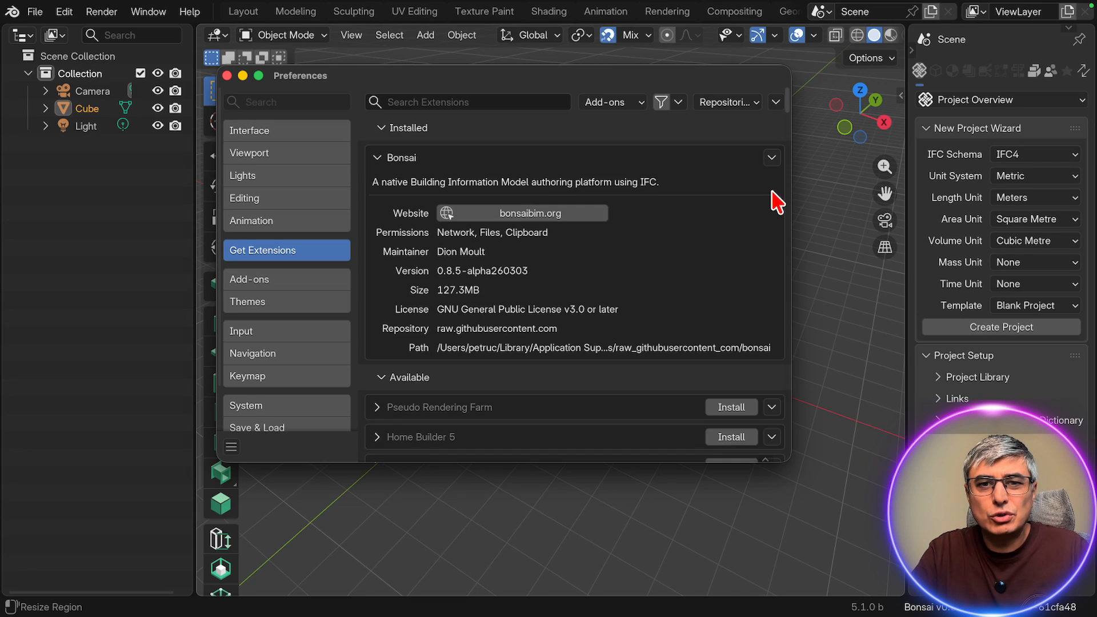
left_click(772, 159)
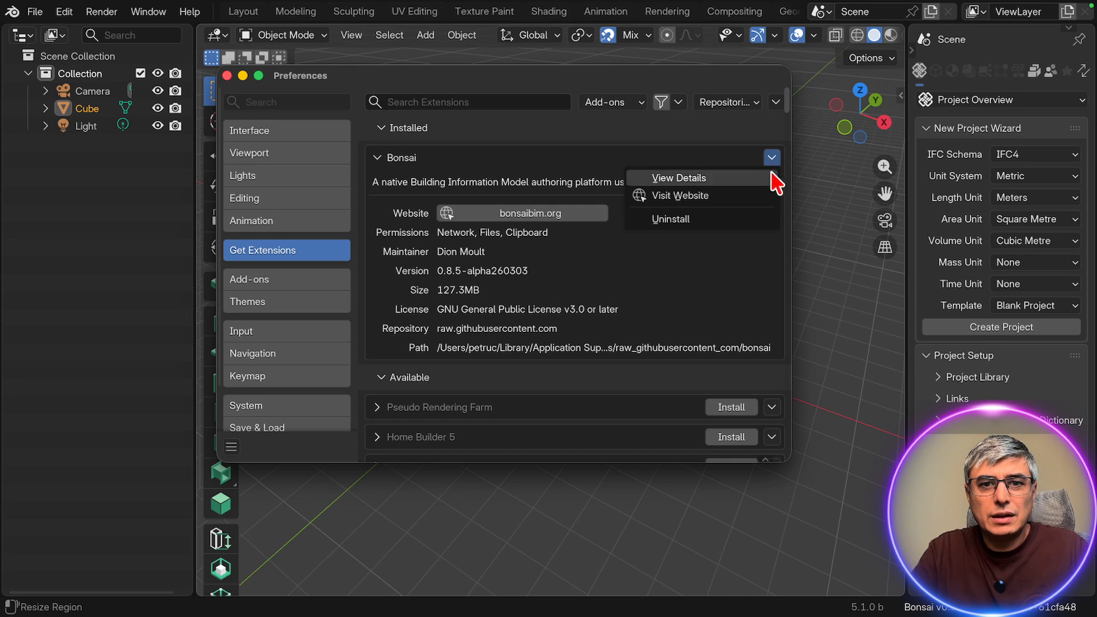
left_click(688, 221)
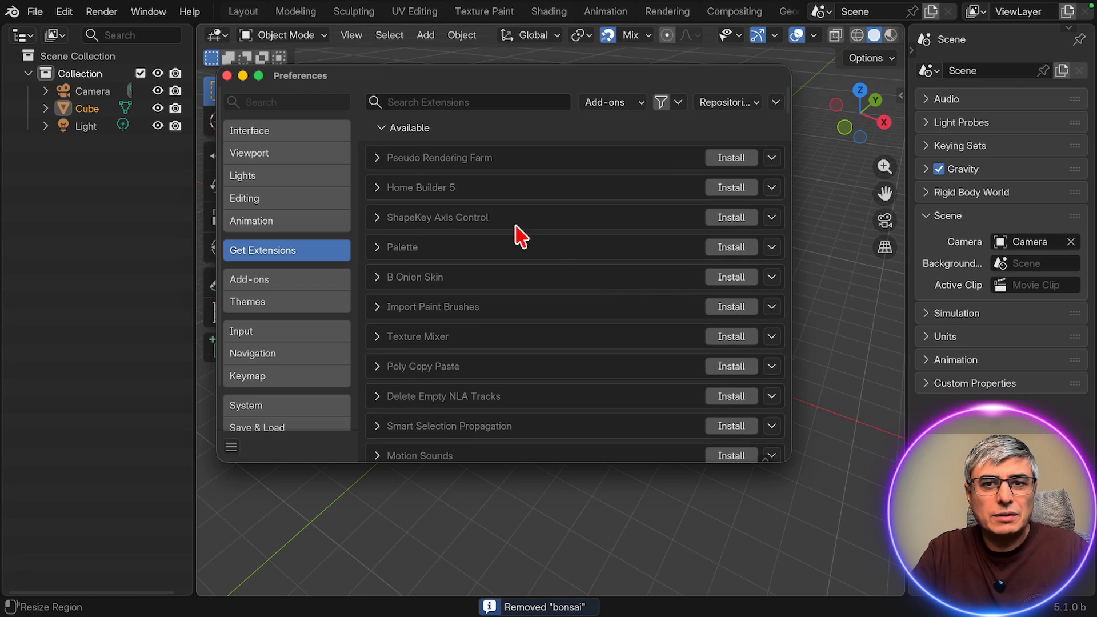
left_click(227, 76)
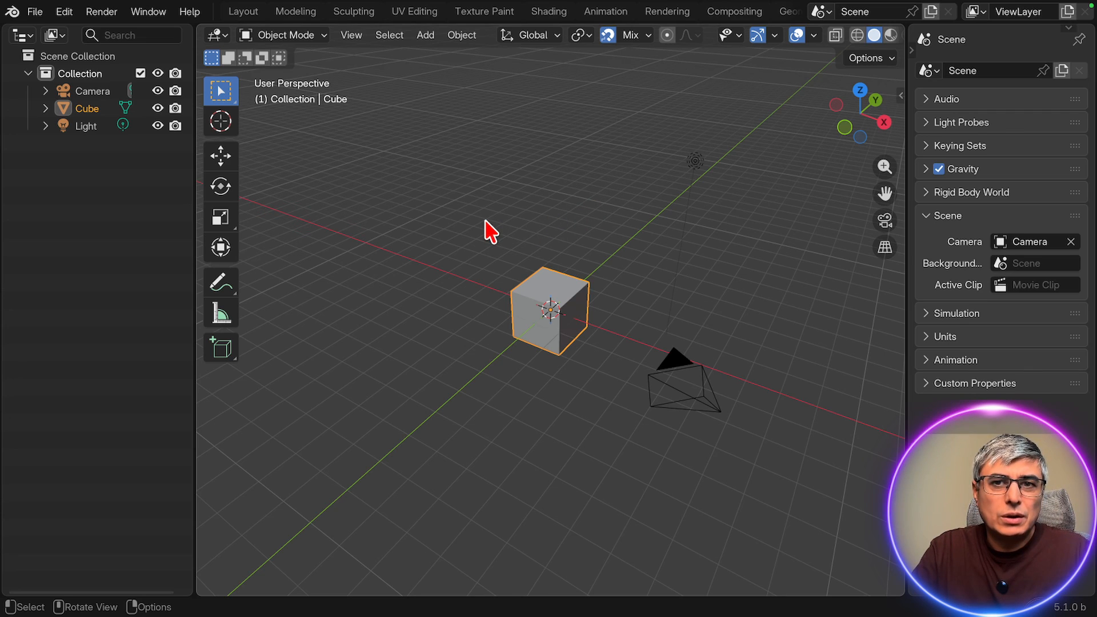
Load Blender's factory default startup file and preferences, and quit the program.
left_click(36, 13)
mouse_move(95, 369)
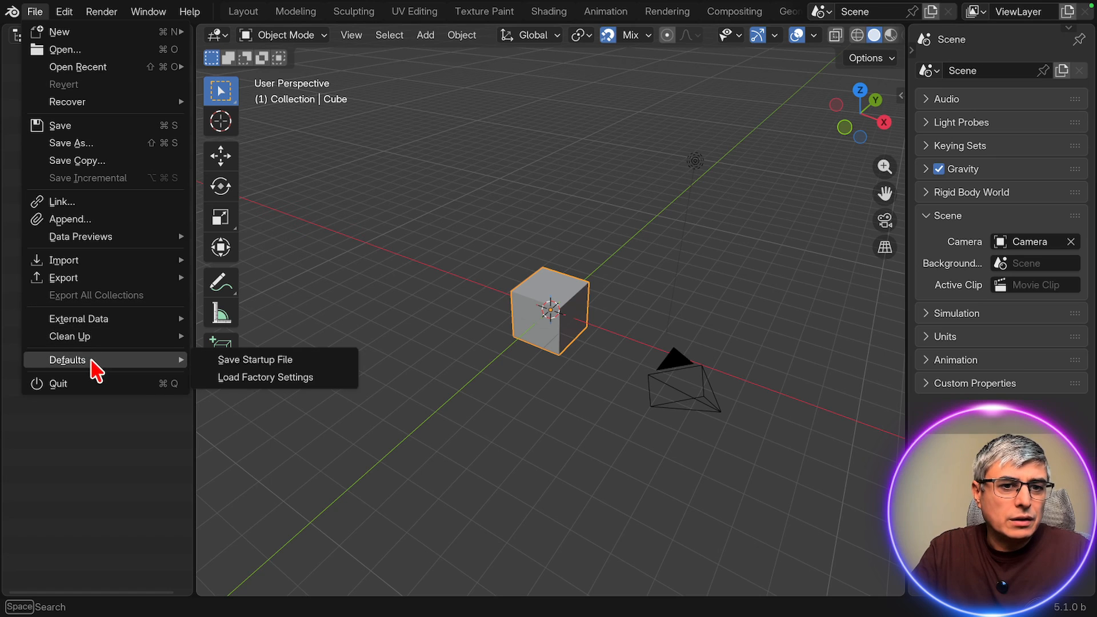
left_click(292, 379)
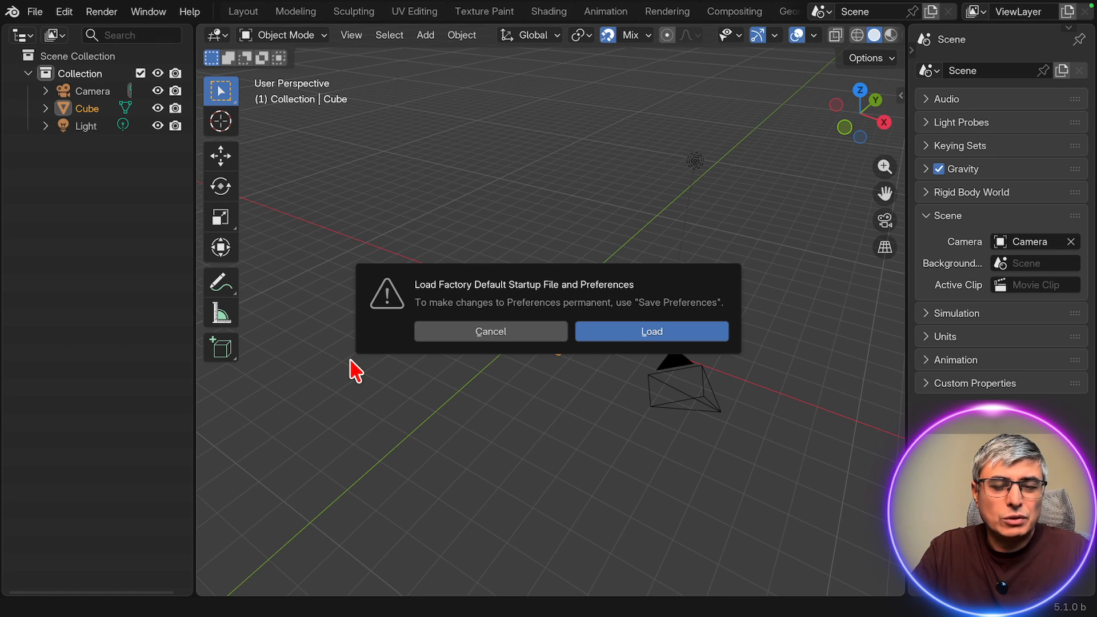
left_click(634, 337)
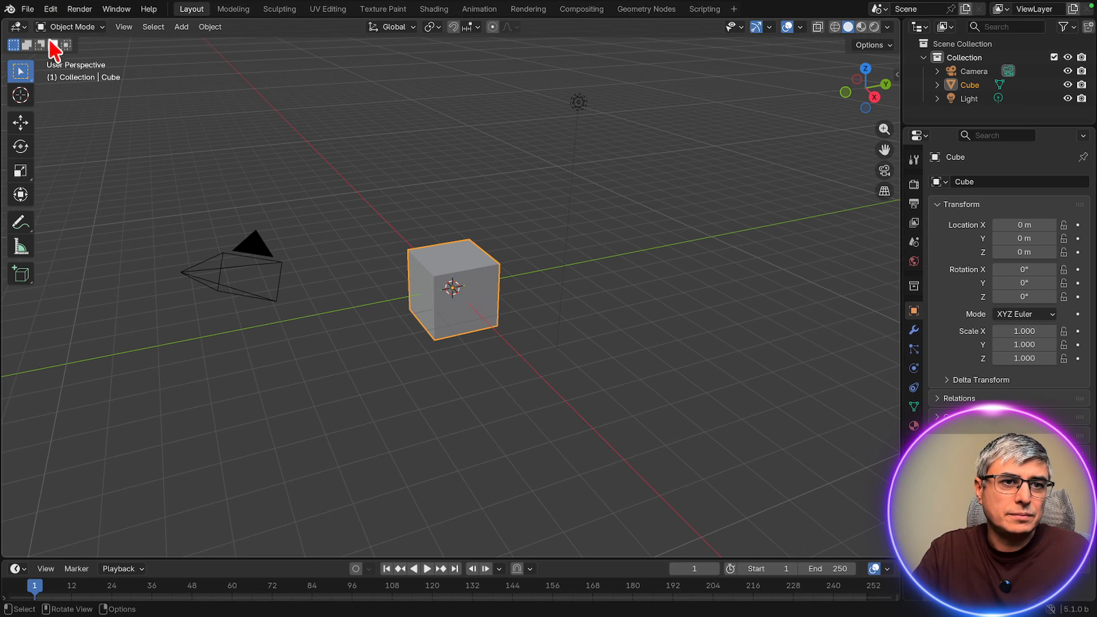
left_click(29, 9)
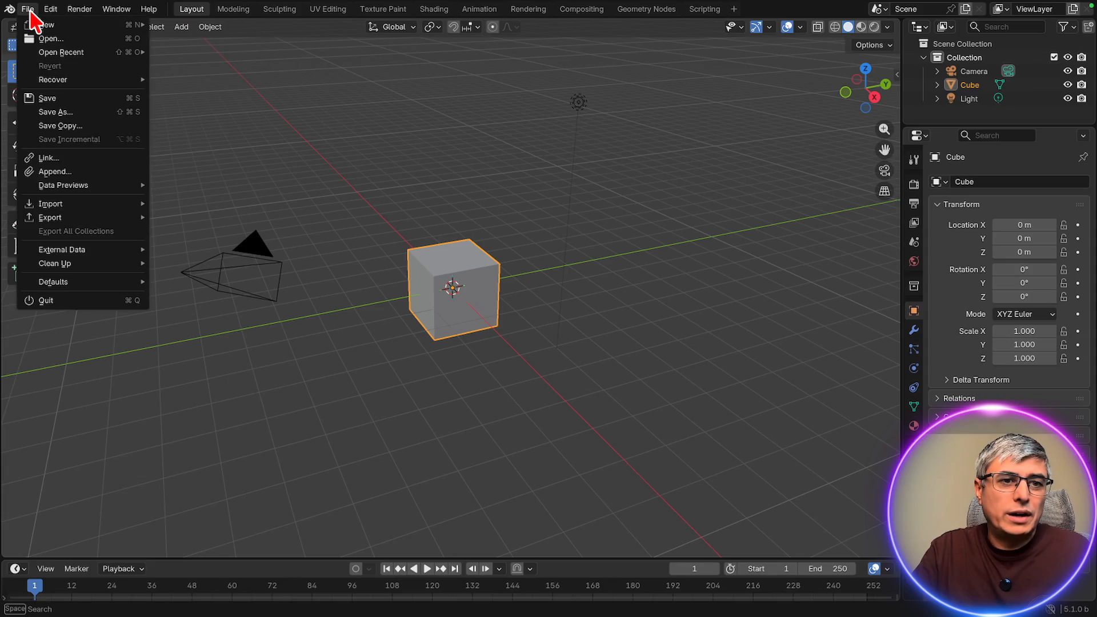
left_click(71, 301)
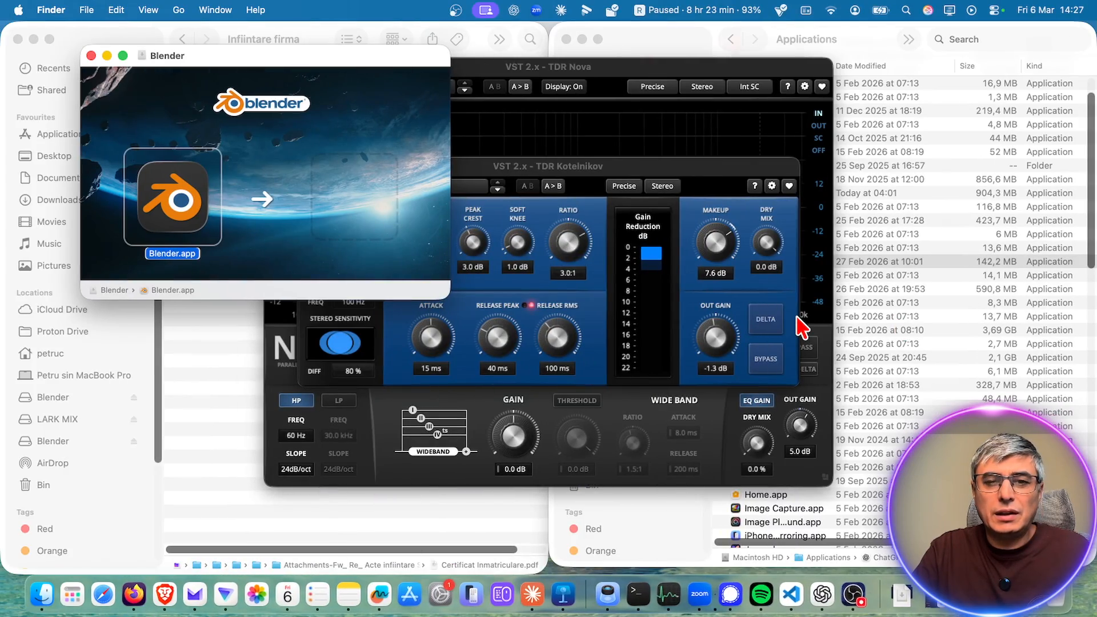
Return to Desktop 2, start Blender again with the app launcher and dismiss the splash screen.
key("ctrl+Up")
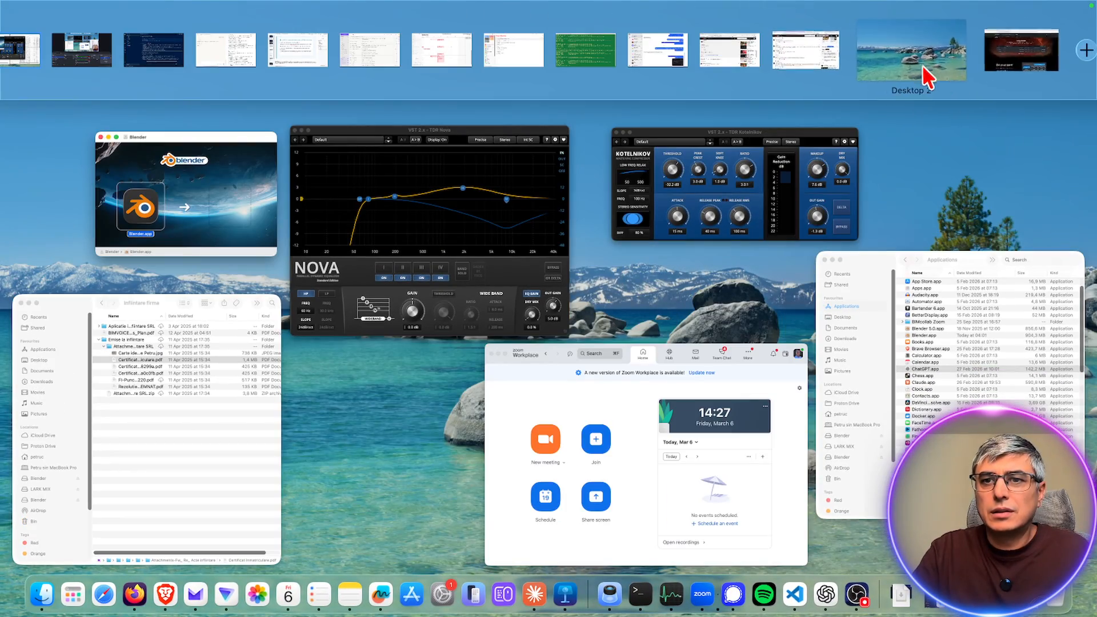
left_click(929, 68)
key("ctrl+Right")
key("ctrl+Left")
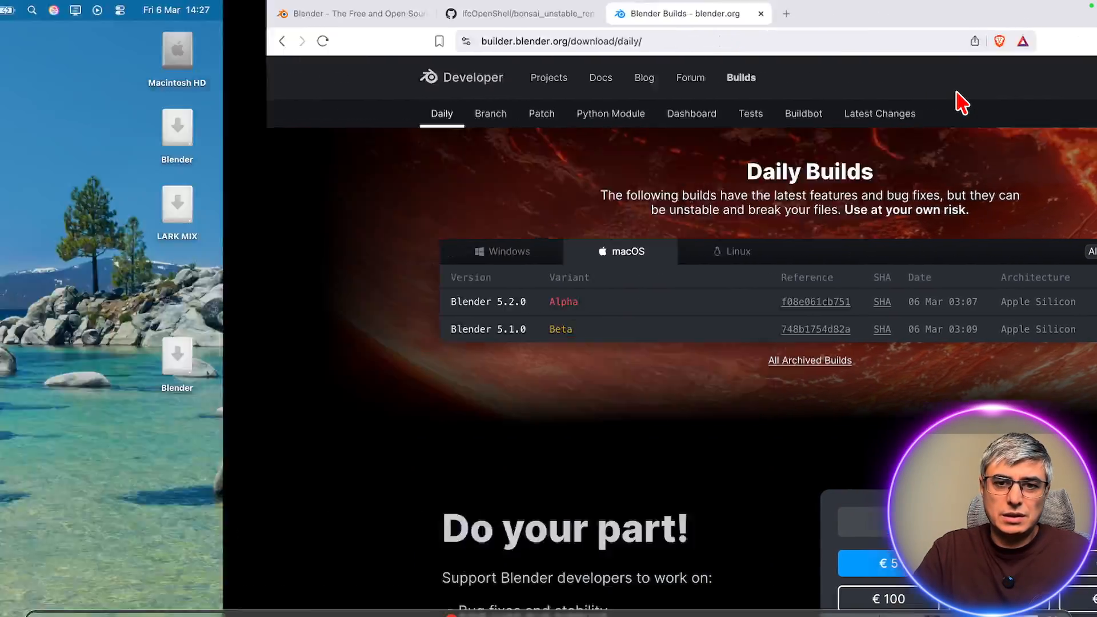
left_click(780, 213)
left_click(779, 256)
key("alt+space")
type("ble")
key("Return")
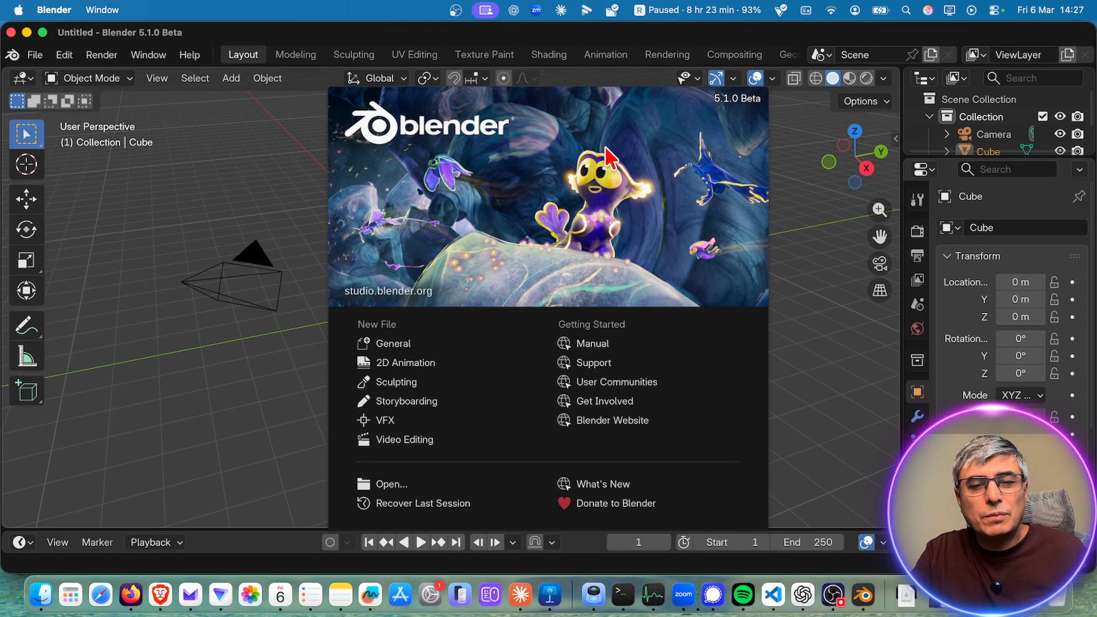
left_click(288, 220)
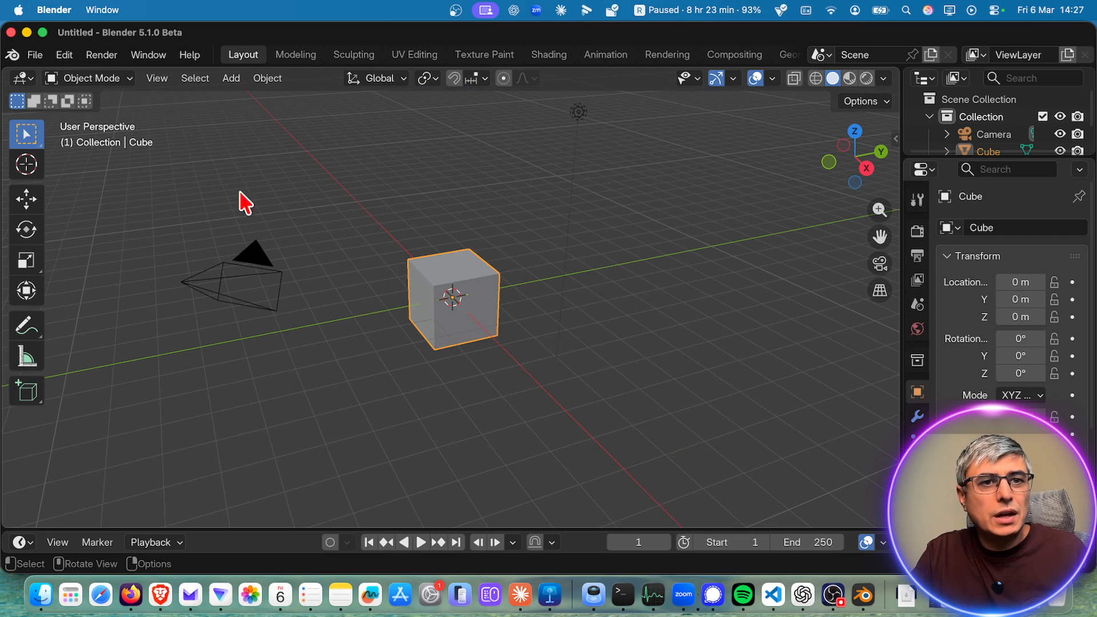
Show Blender full screen and open the preferences, repositioning the window and making it taller.
left_click(42, 32)
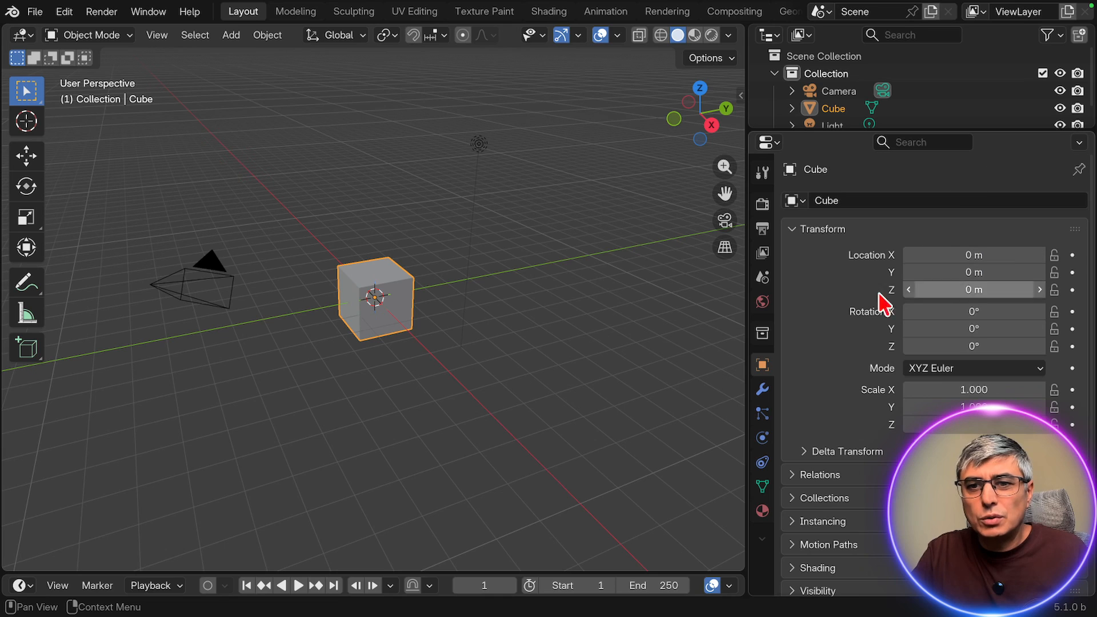
left_click(35, 12)
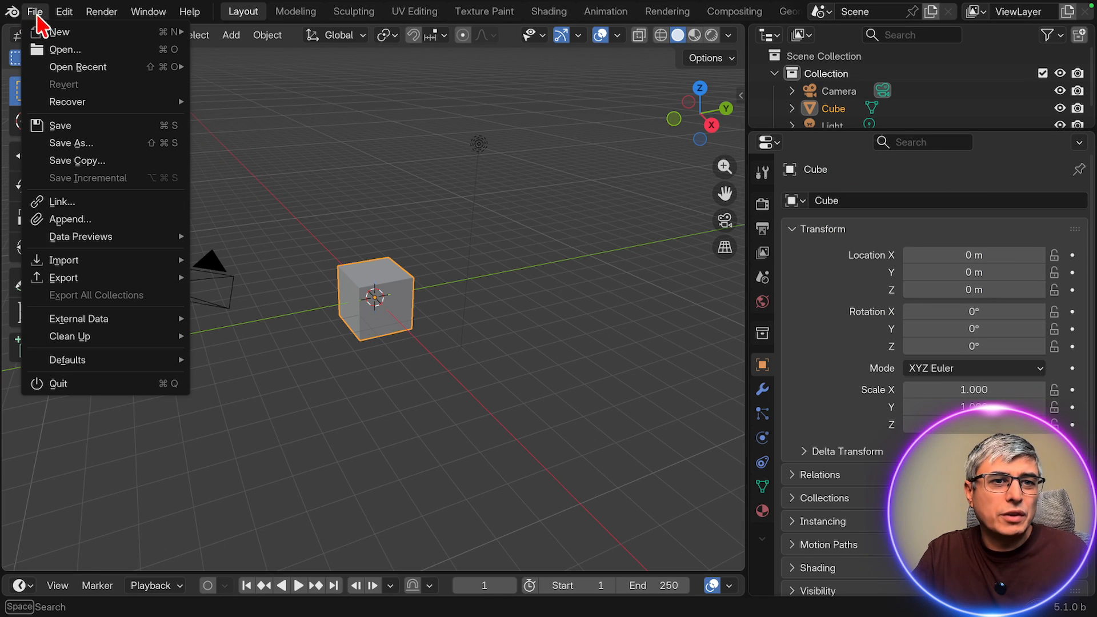
left_click(66, 12)
left_click(65, 12)
left_click(101, 237)
left_click_drag(596, 80, 523, 59)
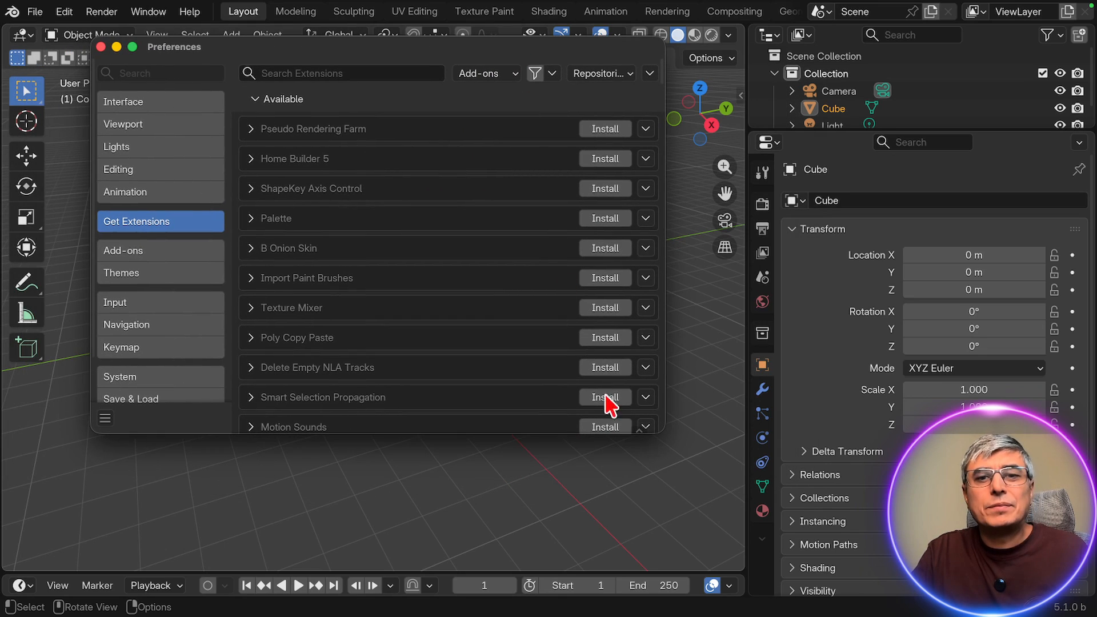
left_click_drag(660, 429, 644, 498)
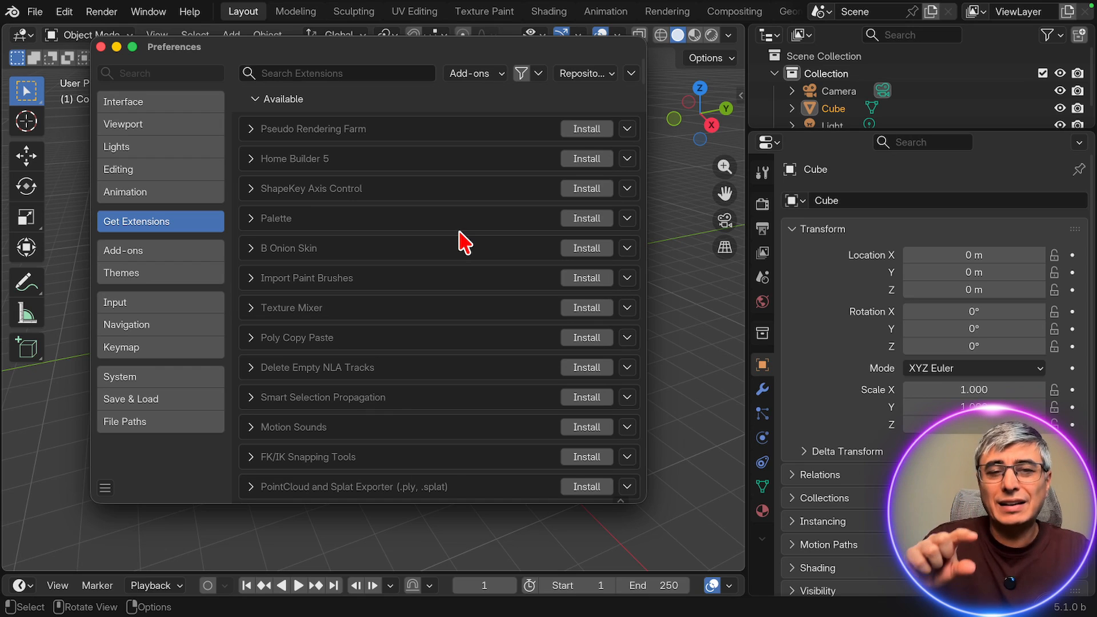
left_click(261, 99)
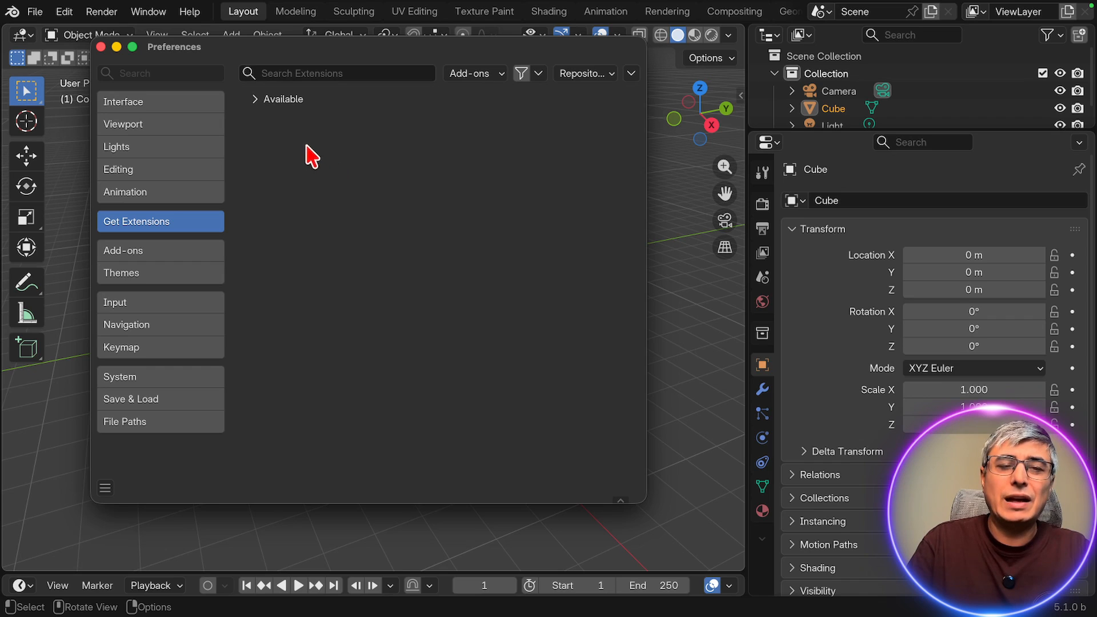
left_click(256, 99)
left_click(257, 98)
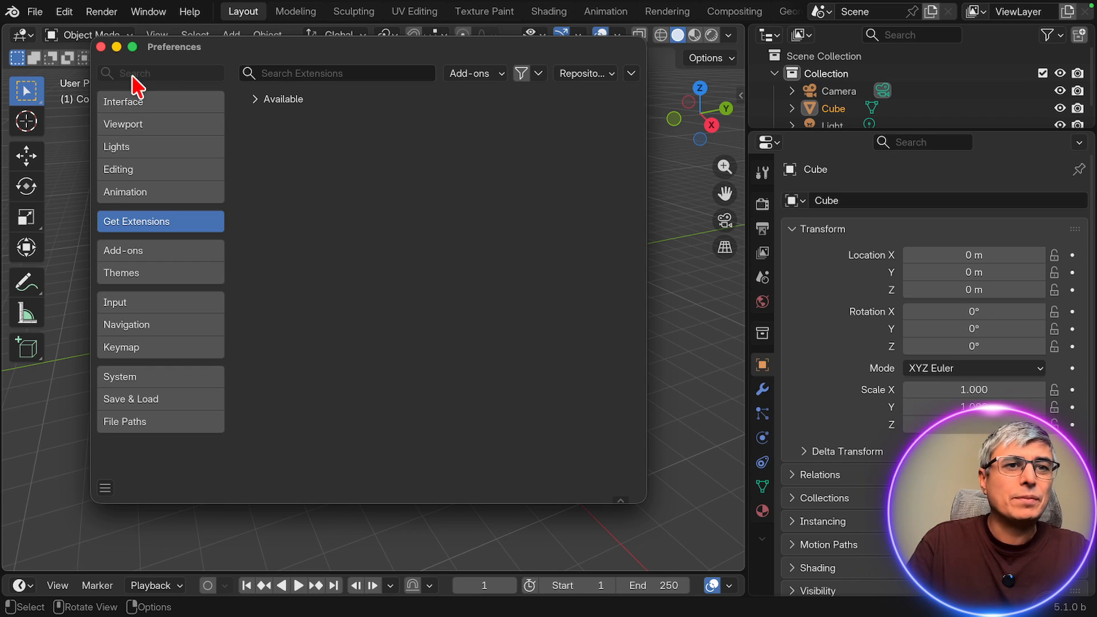
left_click(149, 102)
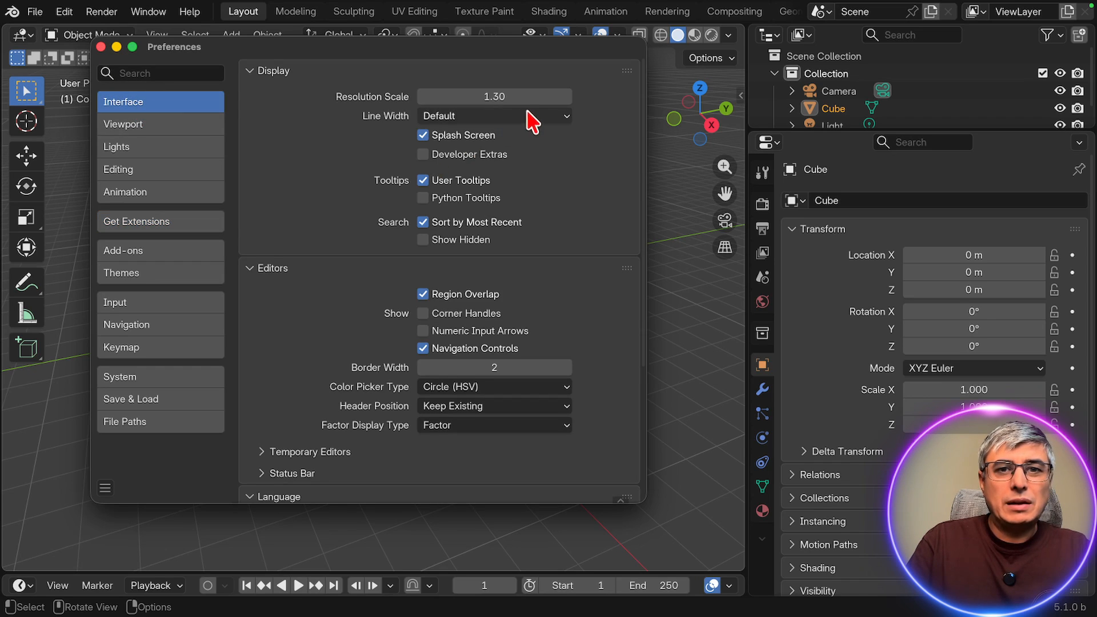
left_click(164, 223)
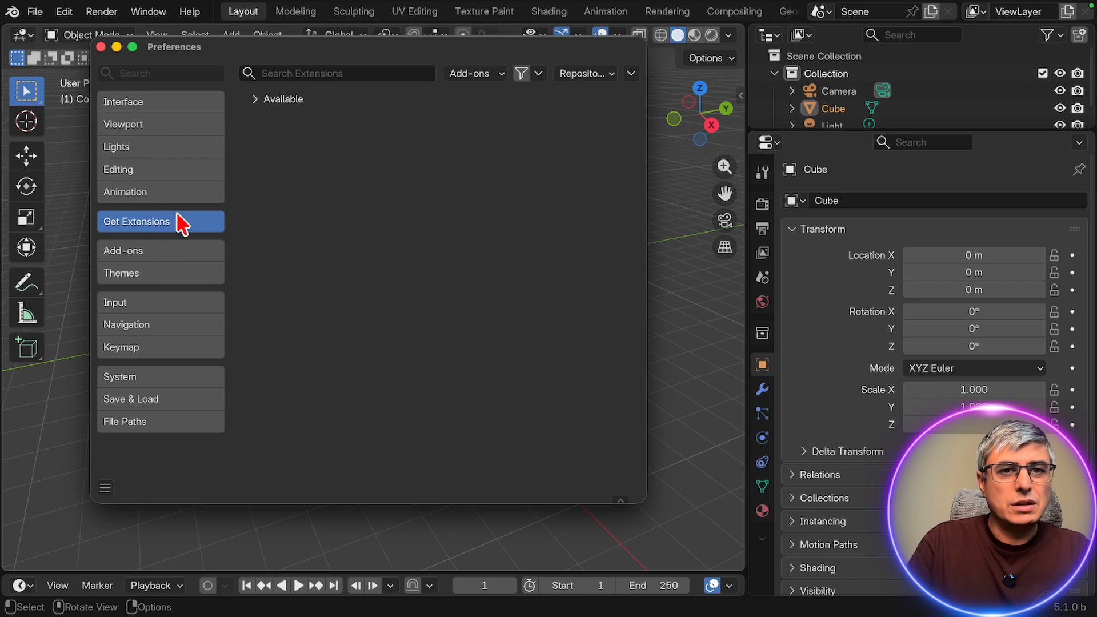
left_click(101, 47)
left_click(64, 12)
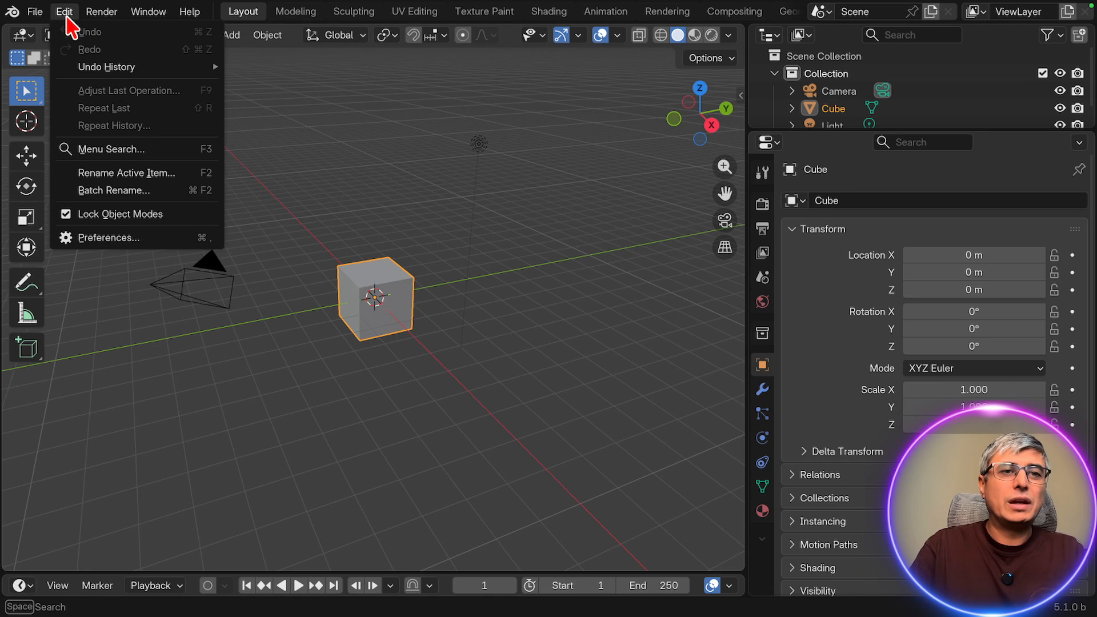
left_click(122, 238)
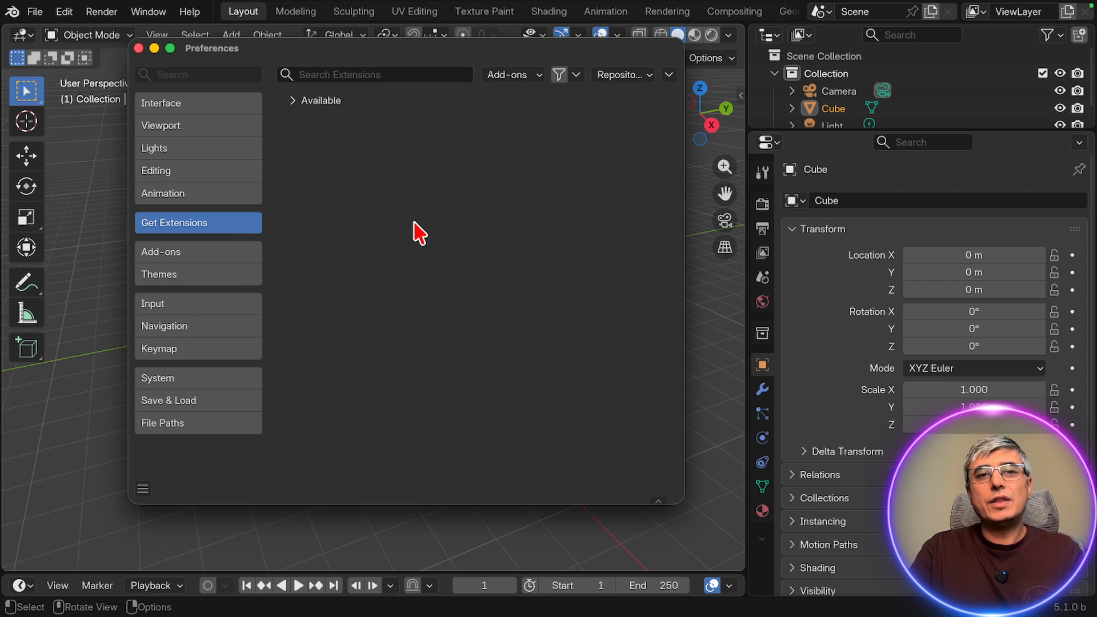
Expand the available extensions and search them for "bonsai".
left_click(299, 98)
left_click(370, 72)
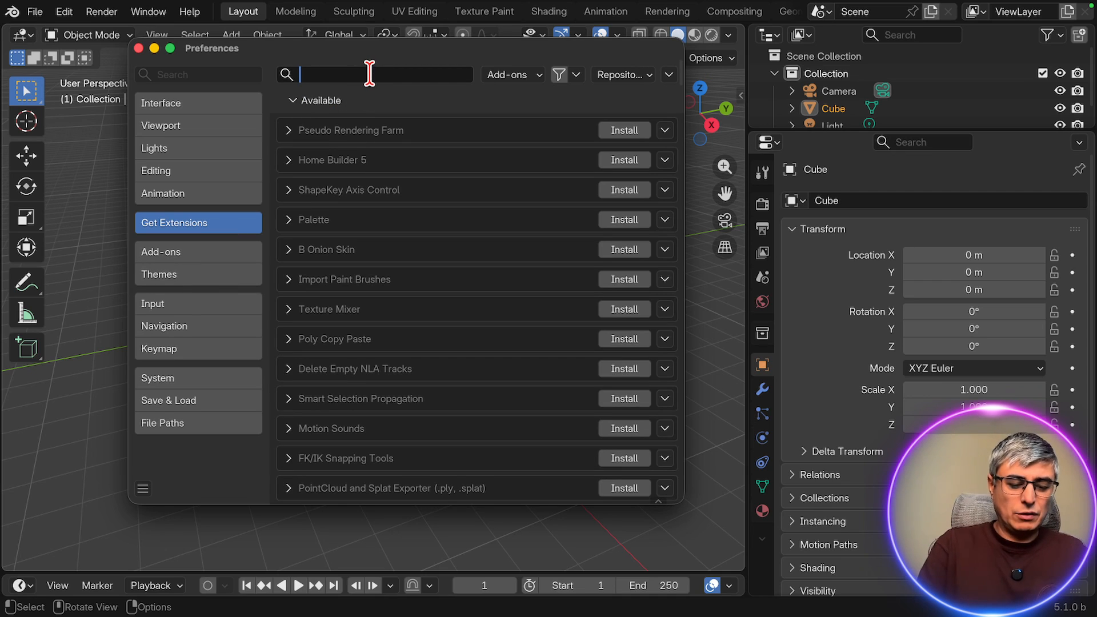
type("bleder")
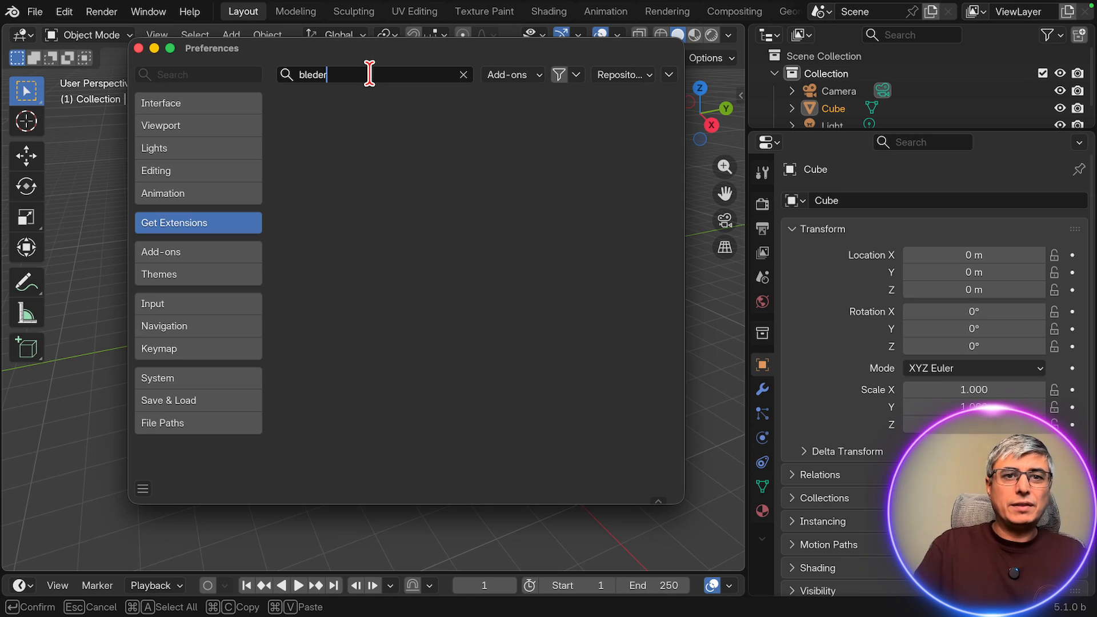
key("BackSpace")
key("BackSpace")
key("BackSpace")
key("BackSpace")
key("BackSpace")
type("onsai")
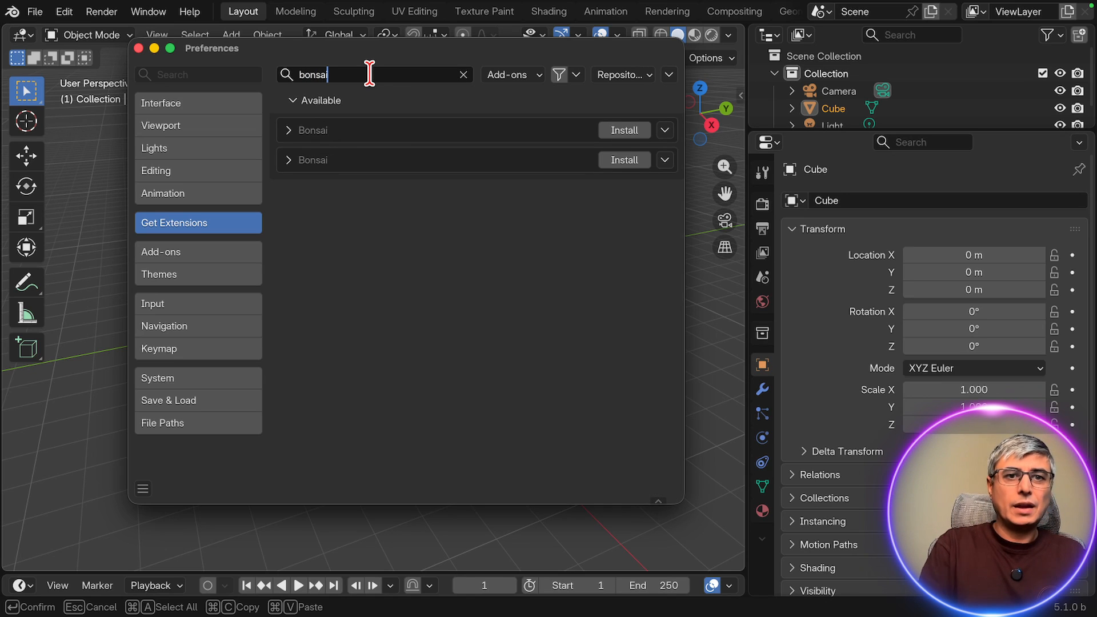
Expand the details of both Bonsai extensions and check the options of the one from raw.githubusercontent.com.
left_click(285, 160)
left_click(288, 131)
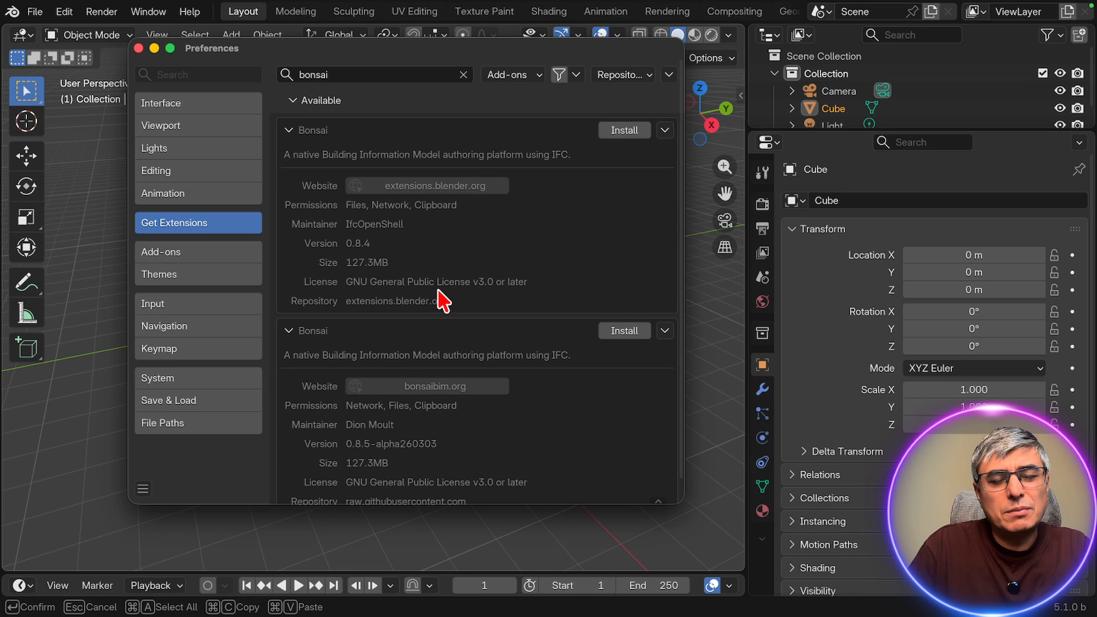
scroll(486, 326, "down", 1)
left_click(664, 315)
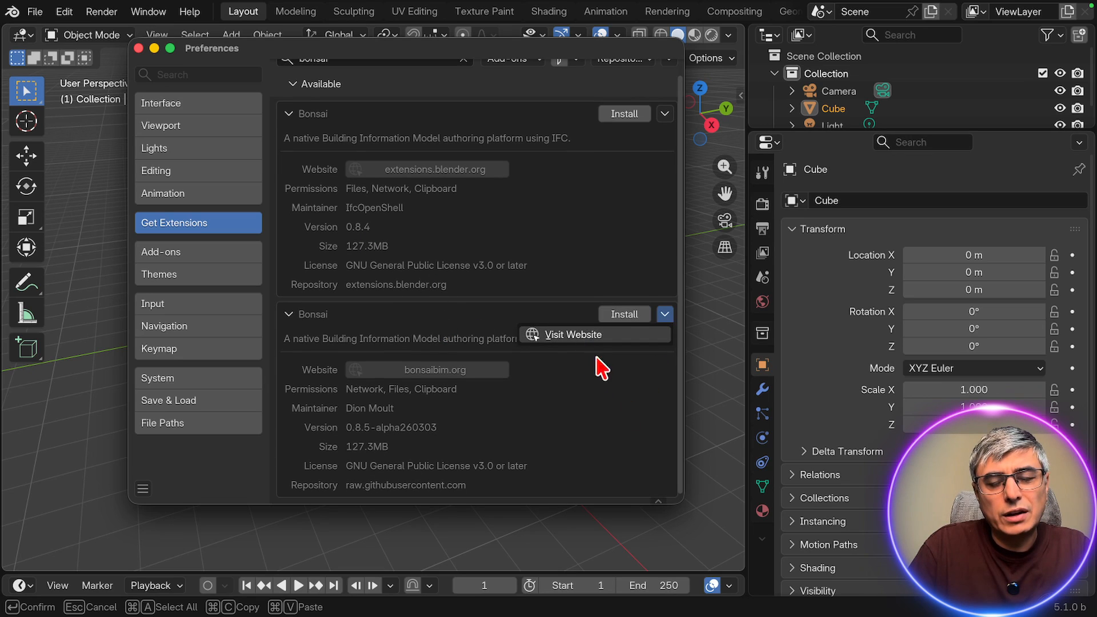
Search the installed add-ons for "bonsai" and clear the search.
left_click(255, 253)
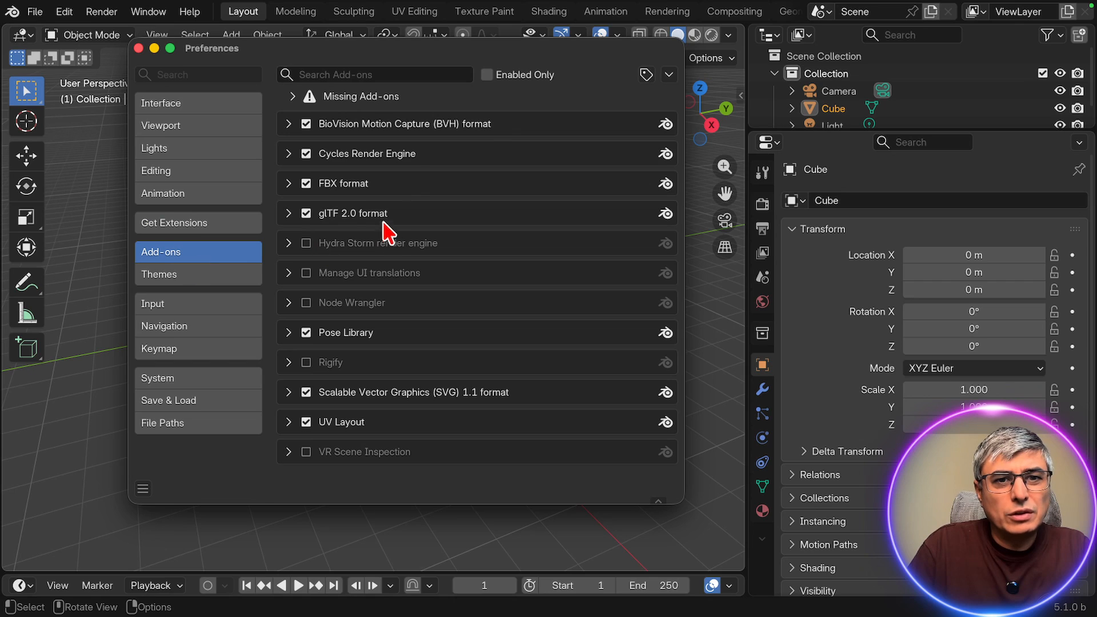
left_click(381, 75)
type("bonsa")
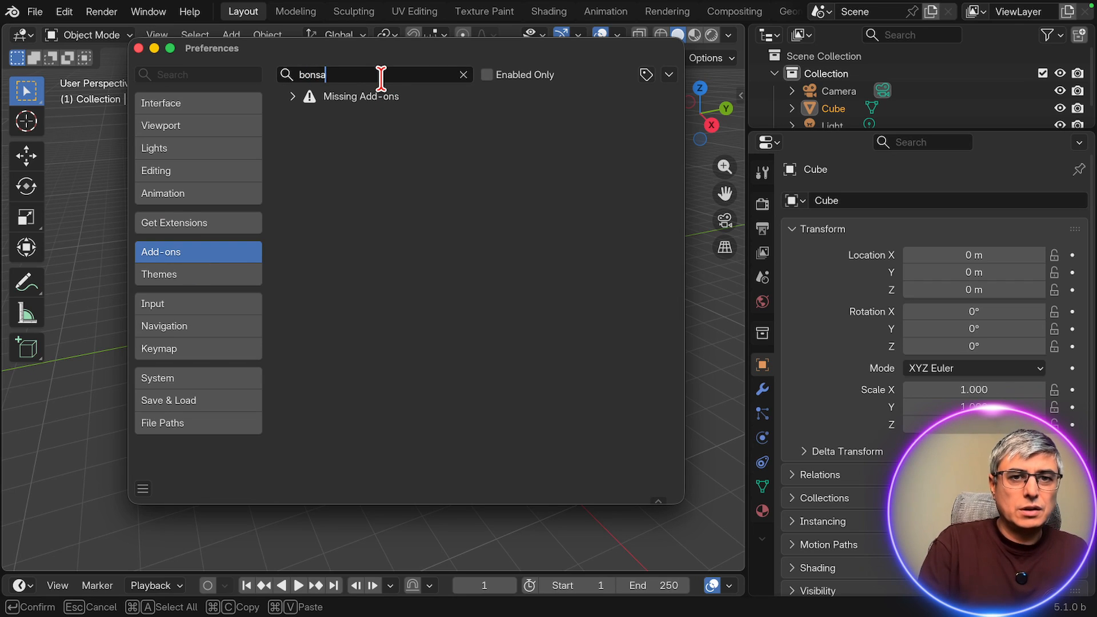
type("i")
key("Return")
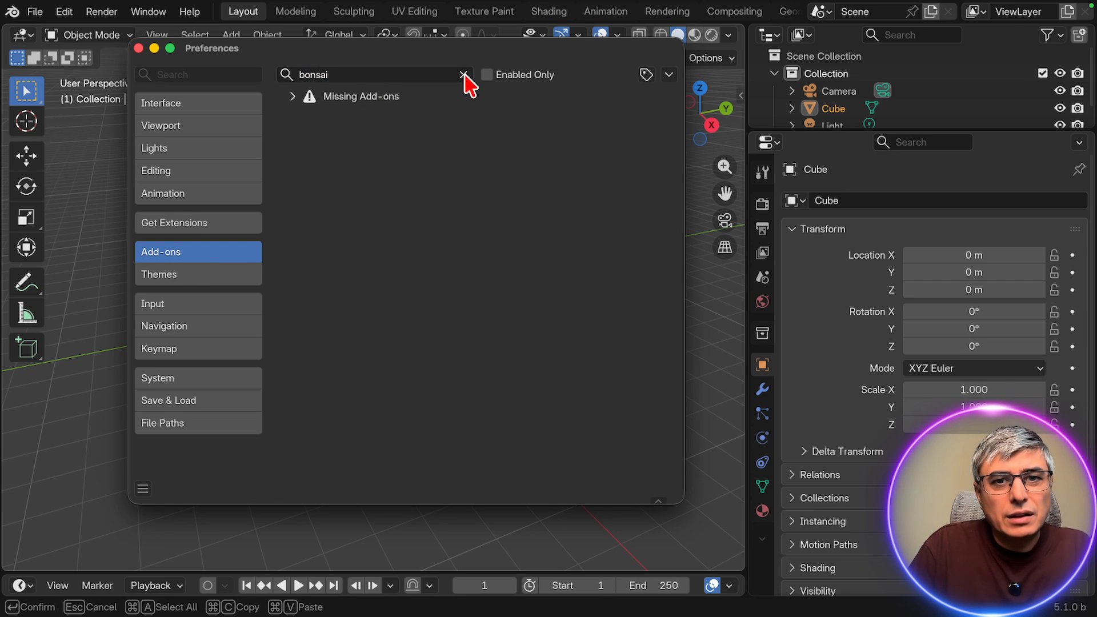
left_click(464, 75)
Return to the available extensions and examine the details and options of both Bonsai entries.
left_click(223, 224)
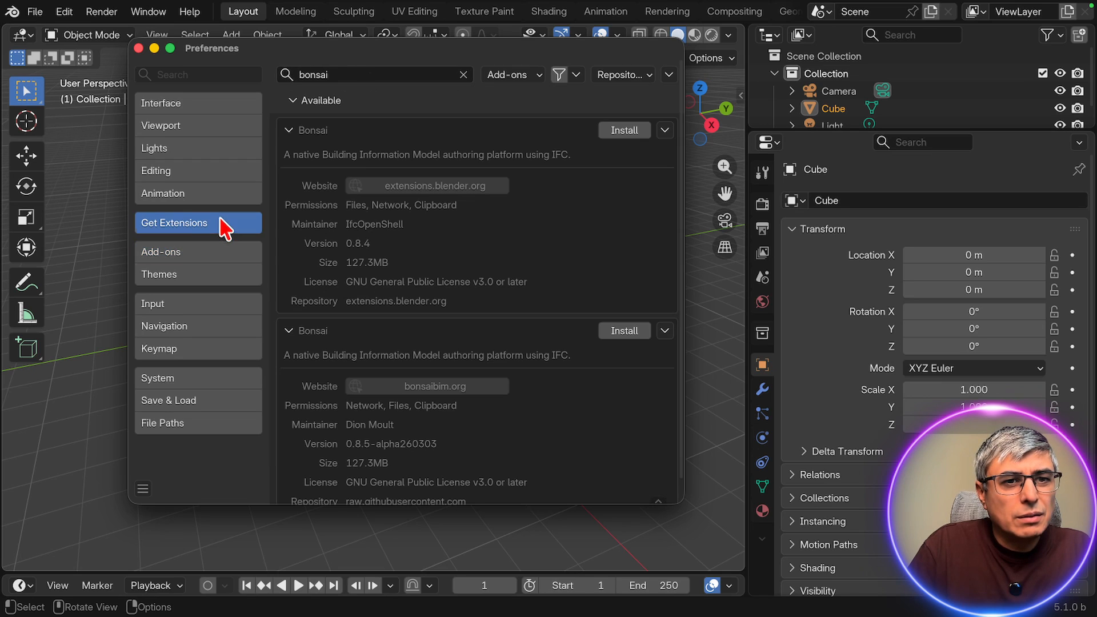
left_click(658, 337)
scroll(586, 410, "down", 1)
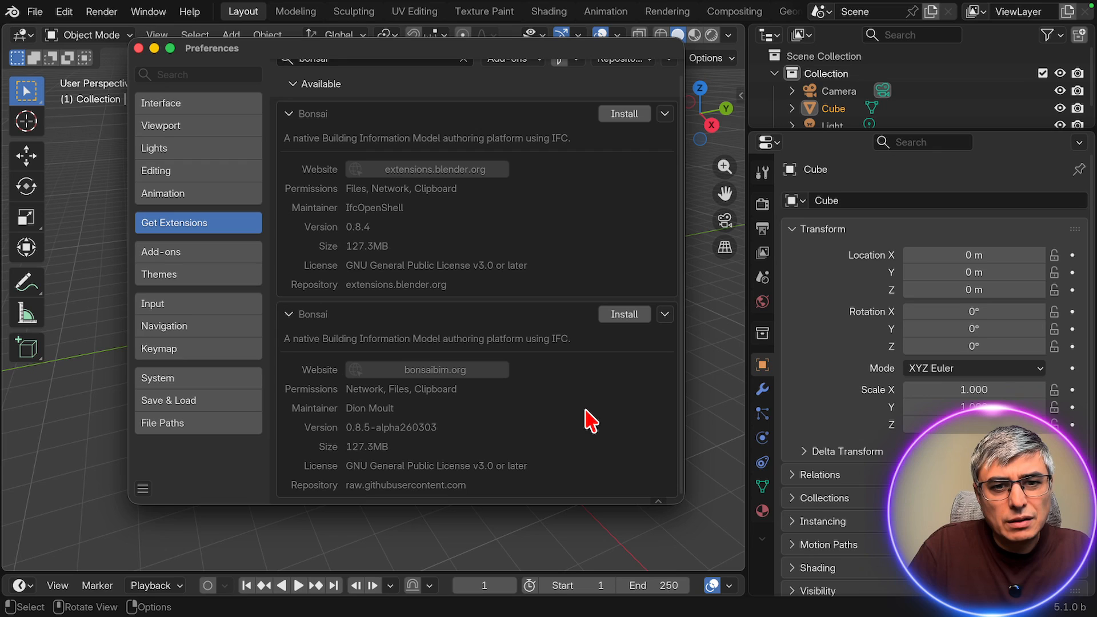
scroll(577, 222, "up", 1)
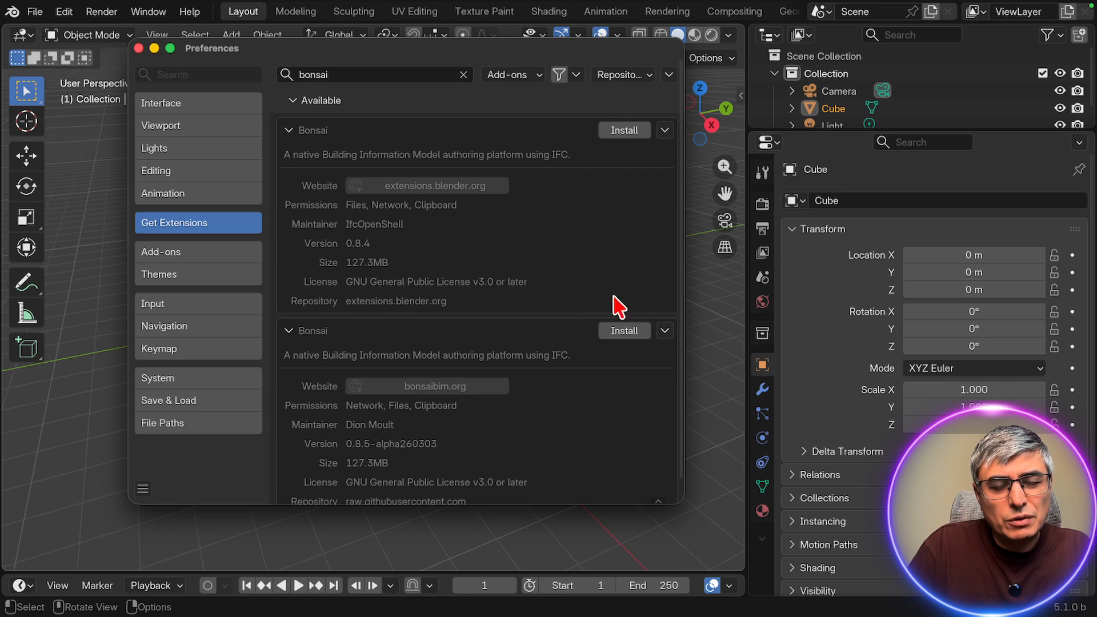
left_click(666, 131)
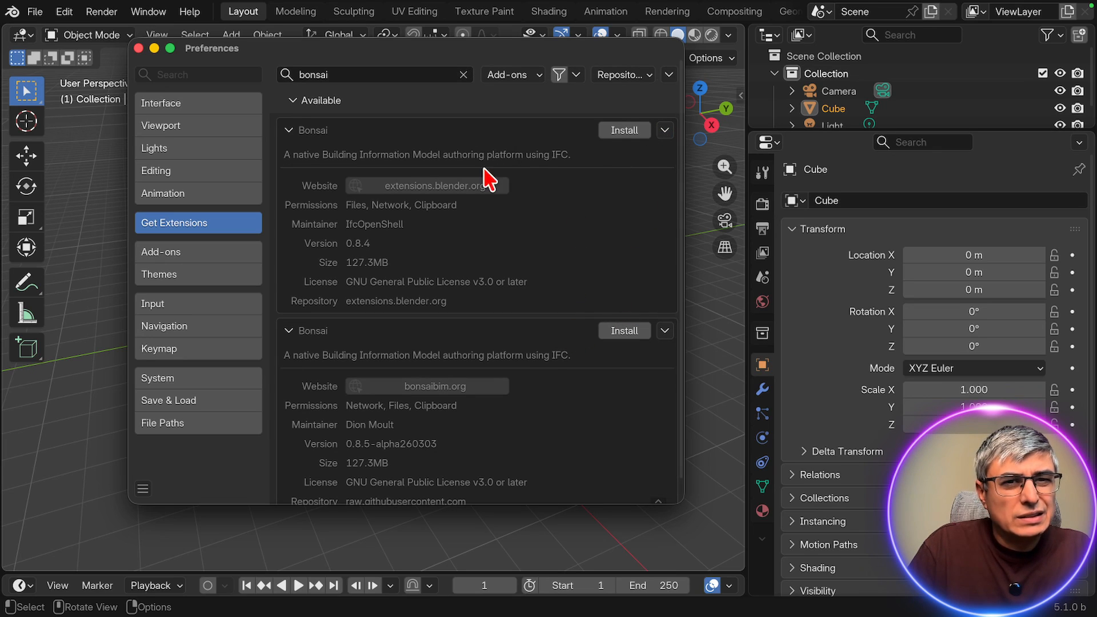
Remove the missing add-on entry bl_ext.raw_githubusercontent_com.bonsai from the add-ons preferences.
left_click(198, 254)
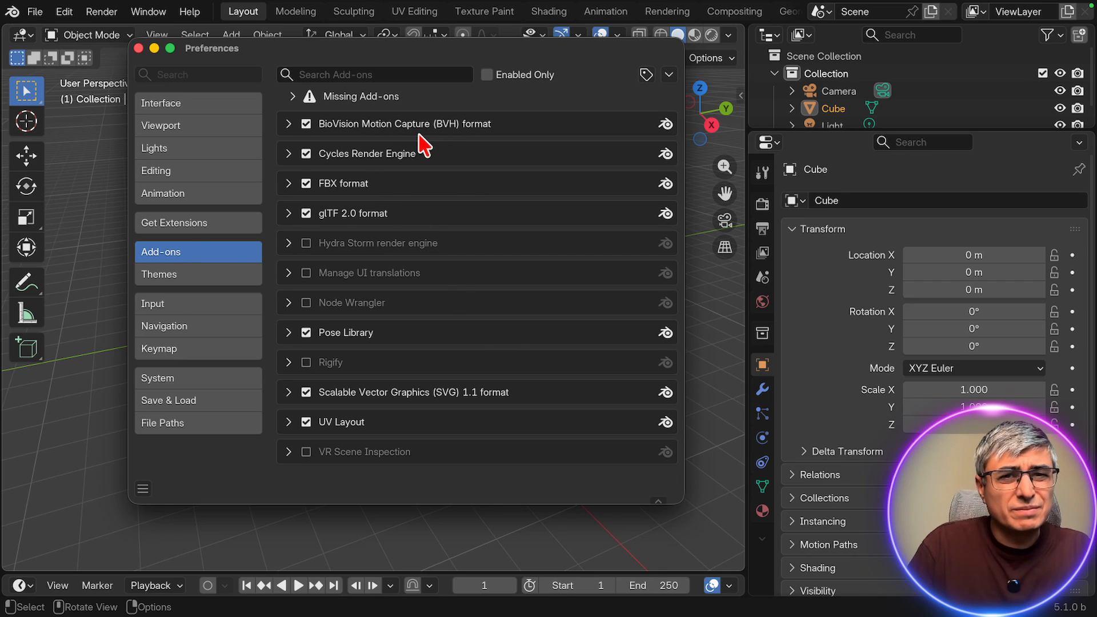
left_click(293, 97)
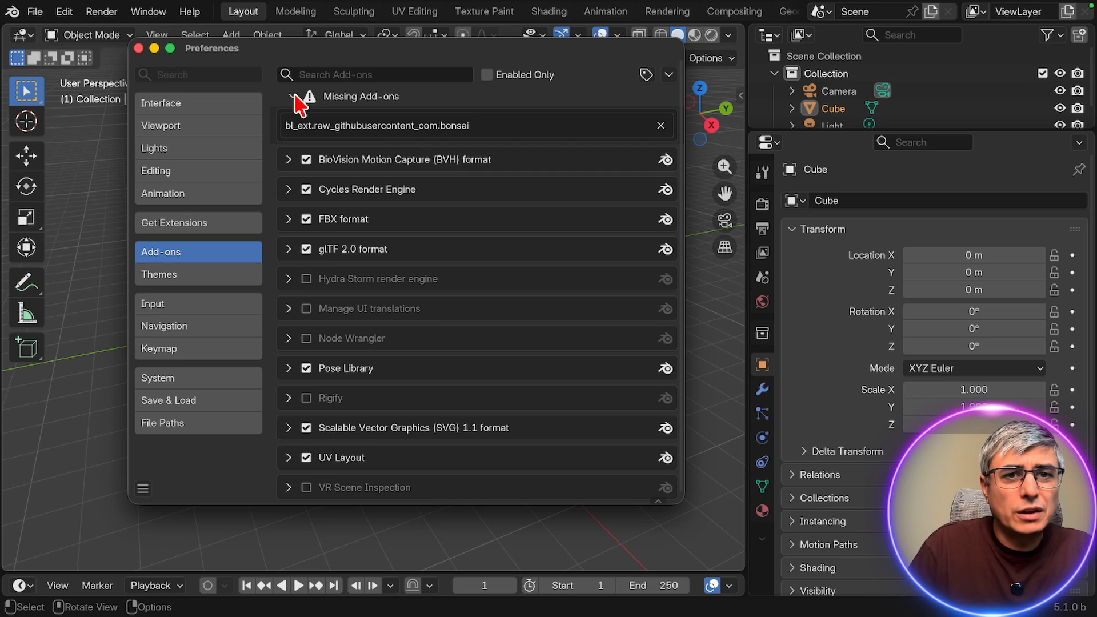
left_click(661, 125)
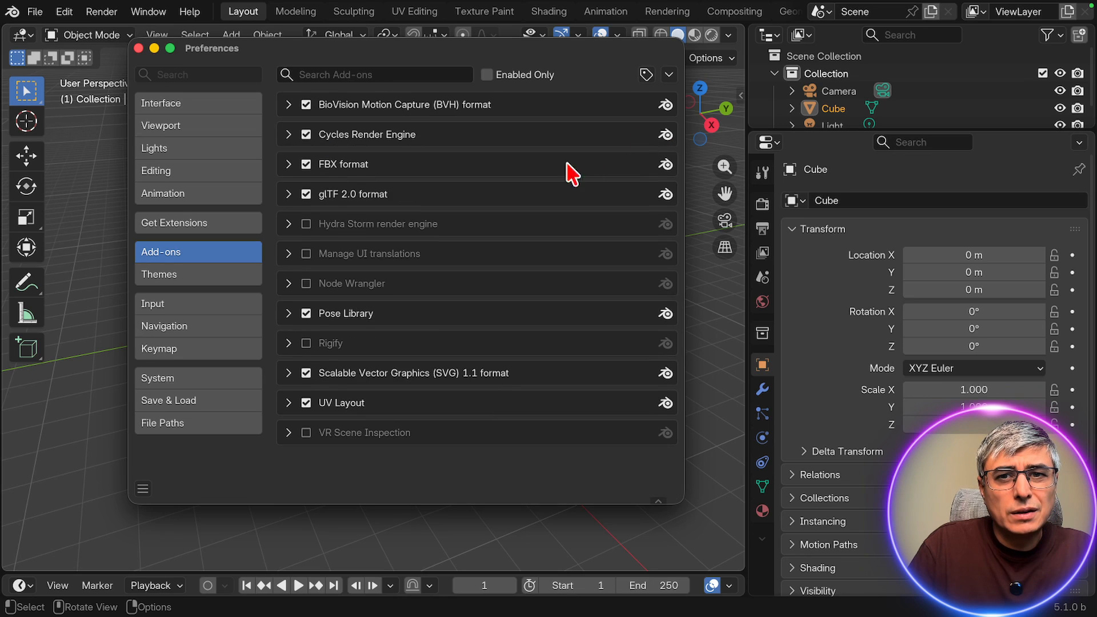
Recheck the Bonsai extension from raw.githubusercontent.com and bring up the unstable Bonsai repository page on GitHub in the browser.
left_click(197, 224)
scroll(503, 232, "down", 1)
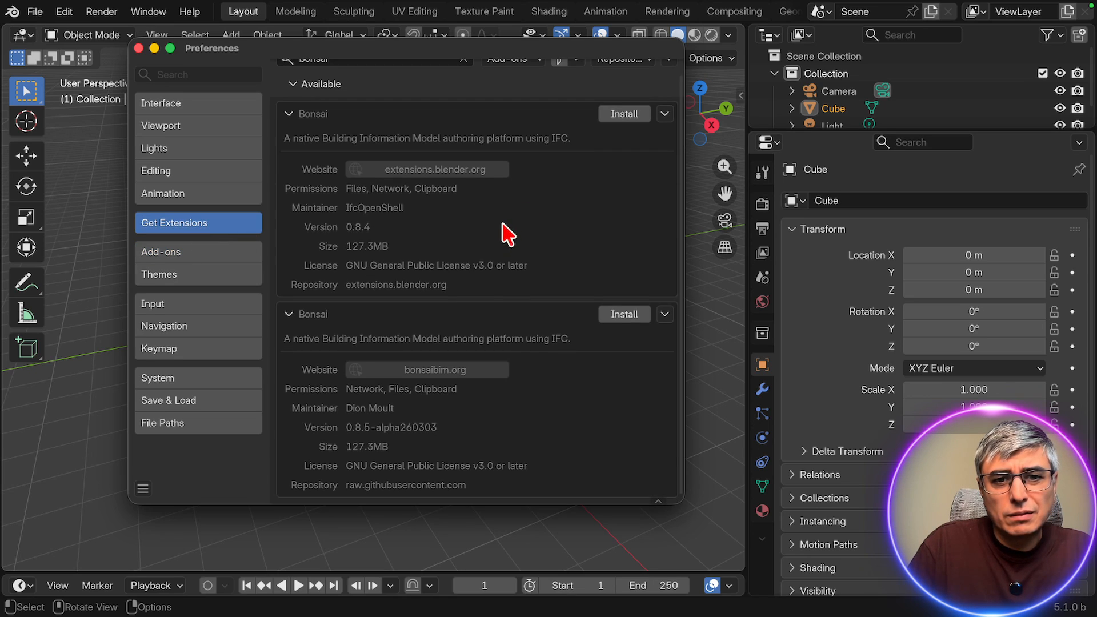
left_click(665, 316)
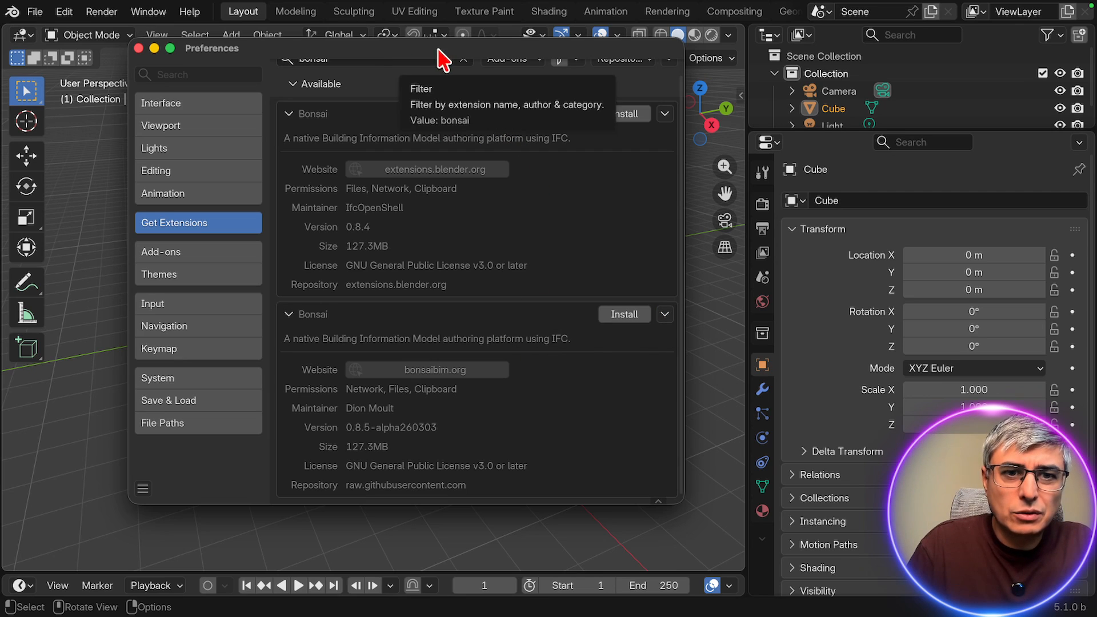
left_click(297, 319)
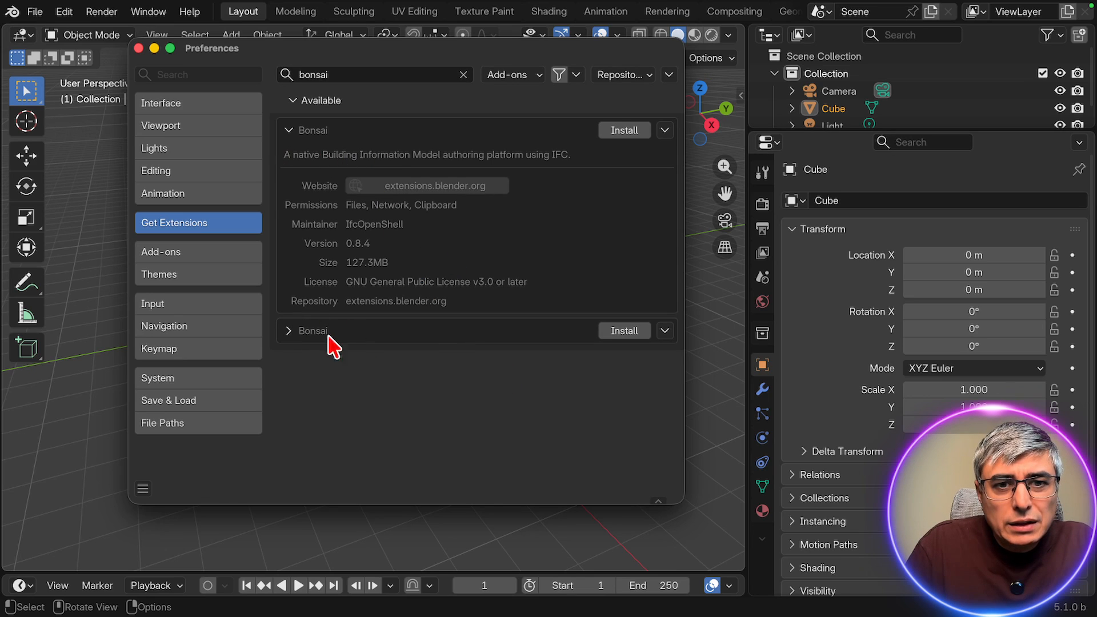
left_click(291, 332)
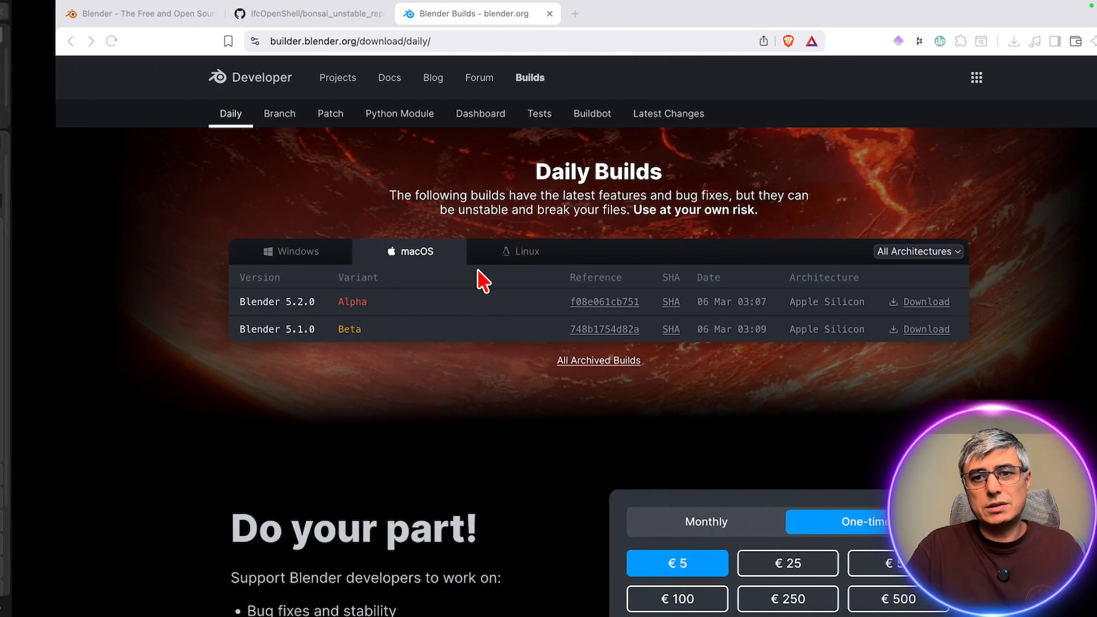
left_click(252, 13)
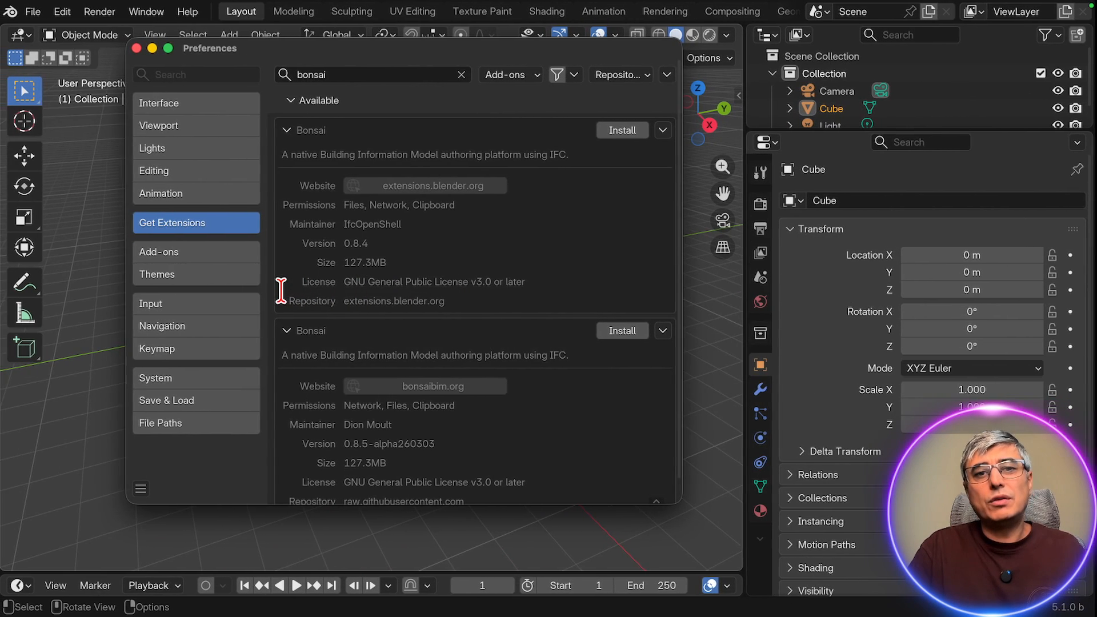
Check Blender's installed add-ons again, return to the available extensions and compare the version and repository of both Bonsai entries.
left_click(291, 332)
left_click(195, 256)
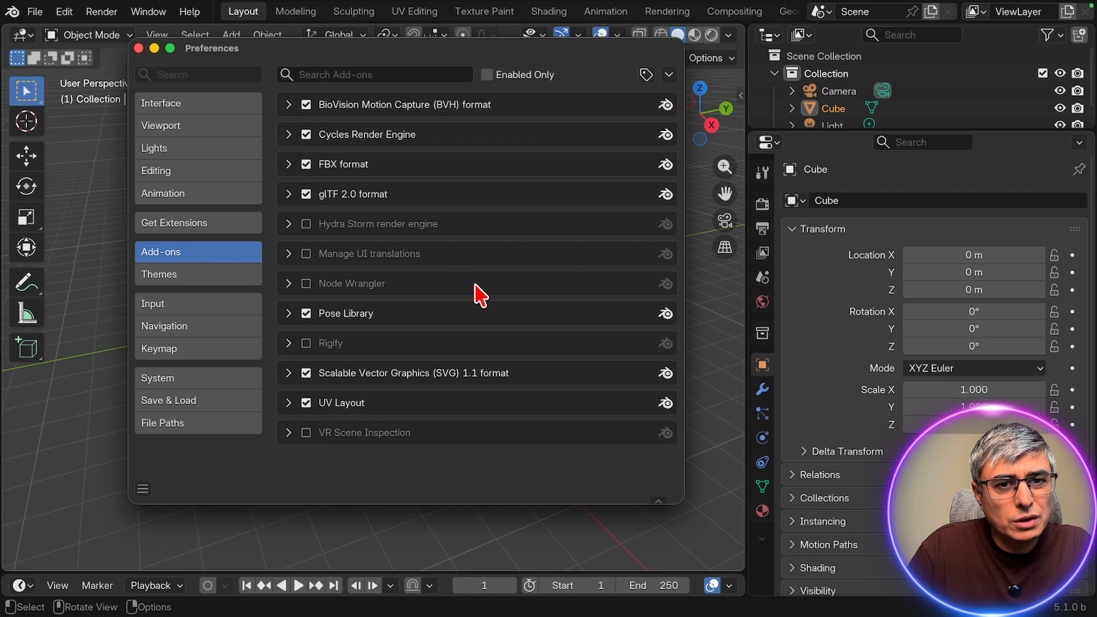
left_click(208, 239)
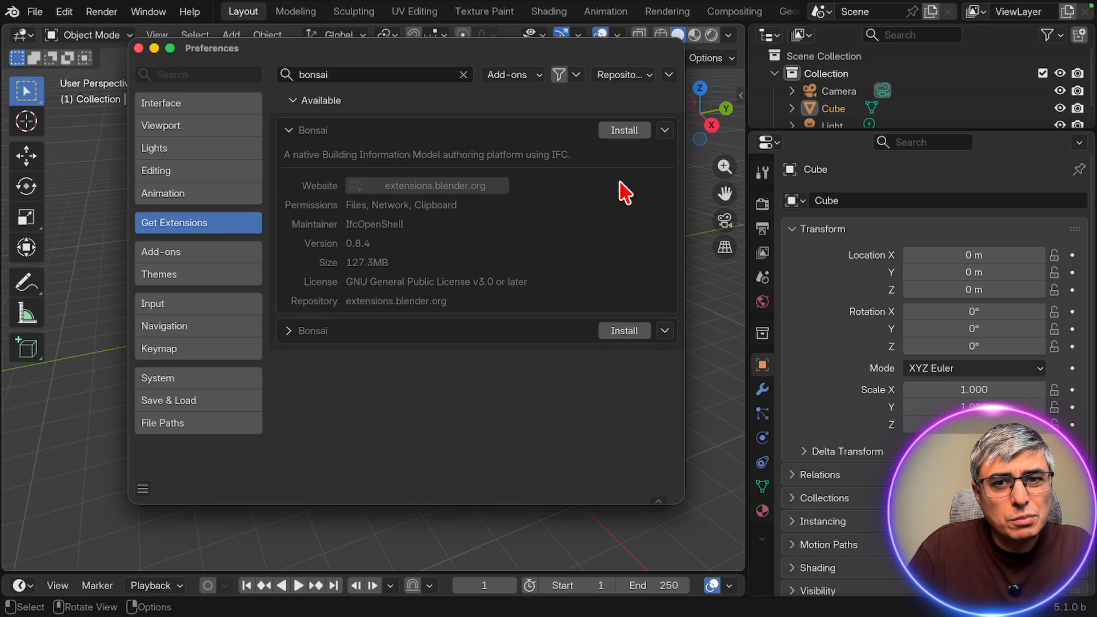
left_click(665, 331)
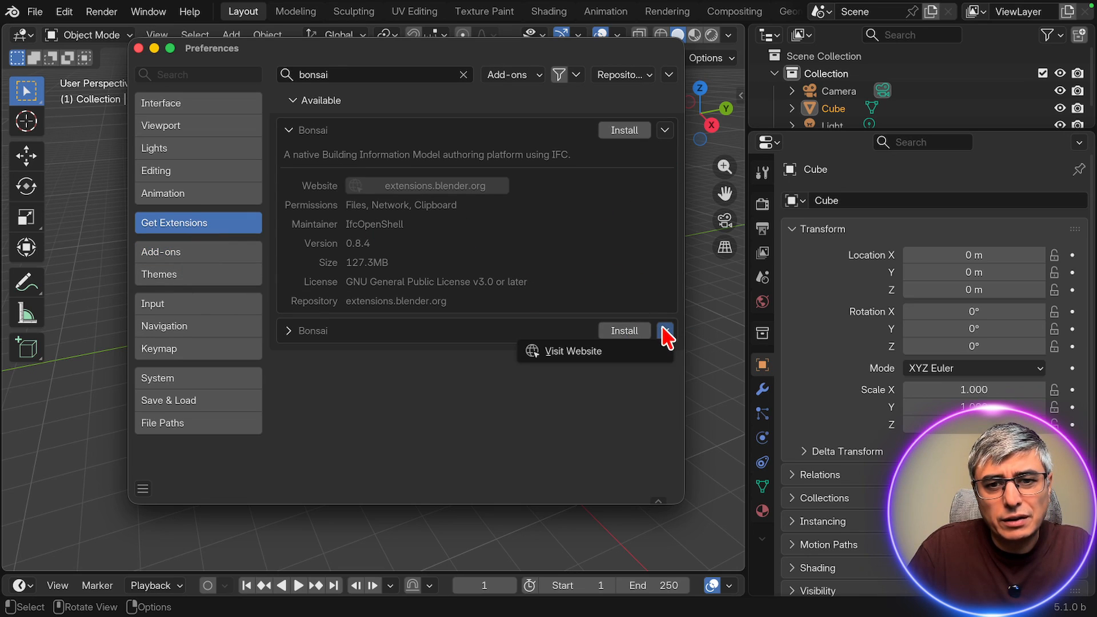
left_click(665, 132)
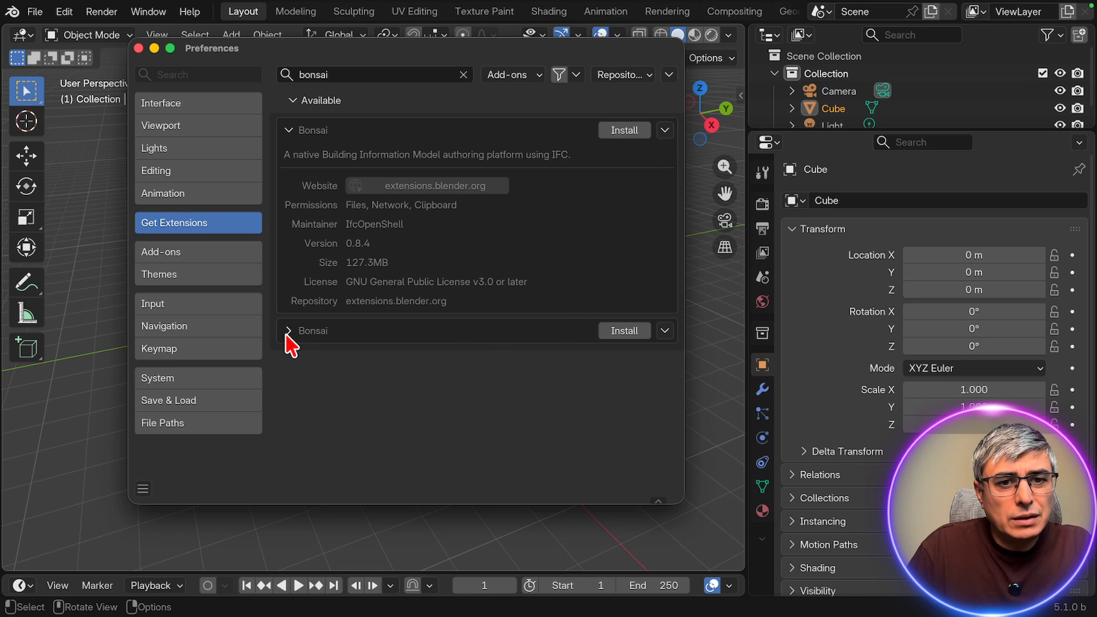
left_click(288, 331)
scroll(577, 415, "down", 1)
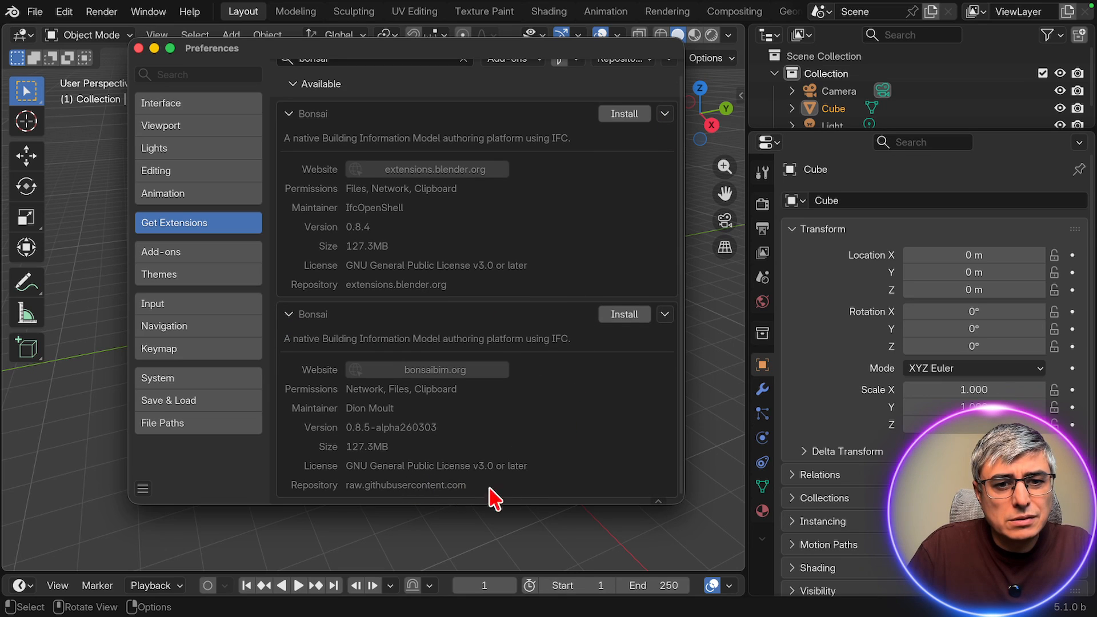
Check the configured extension repositories for the raw.githubusercontent.com entry, then close the list.
scroll(571, 371, "up", 1)
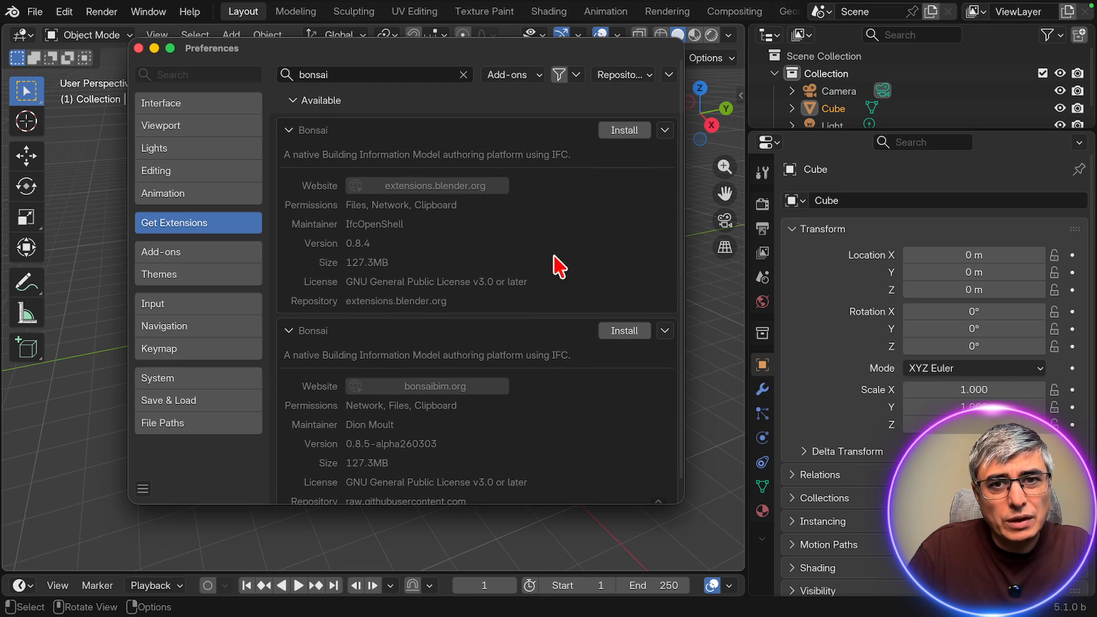
left_click(643, 75)
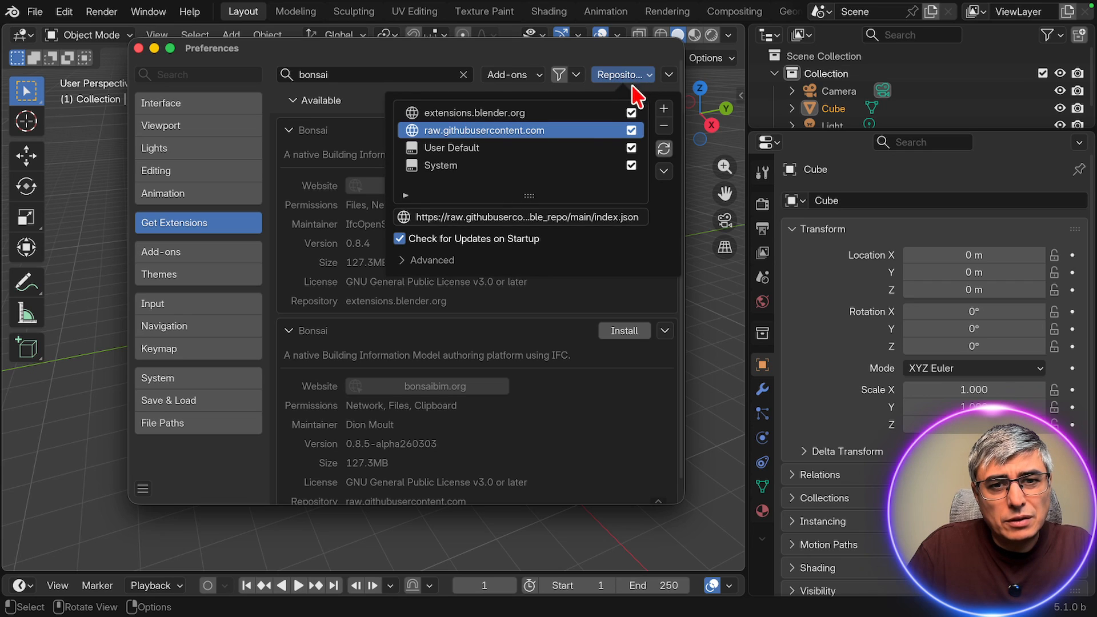
left_click(627, 79)
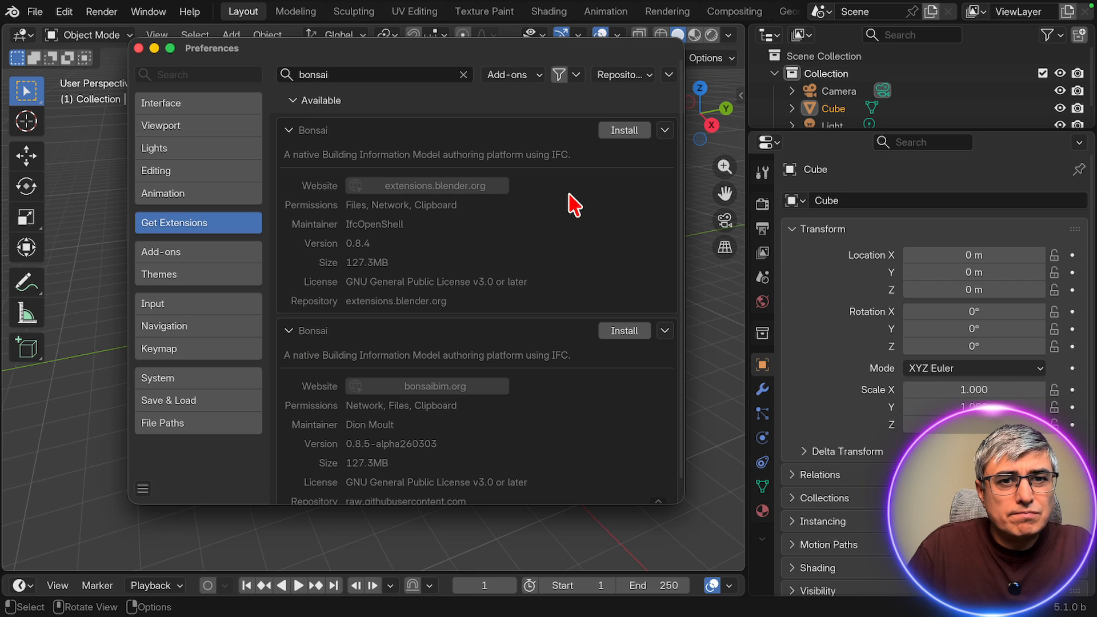
Look through the unfiltered available extensions, collapse the Available list and check the installed add-ons before returning to the extensions.
left_click(463, 75)
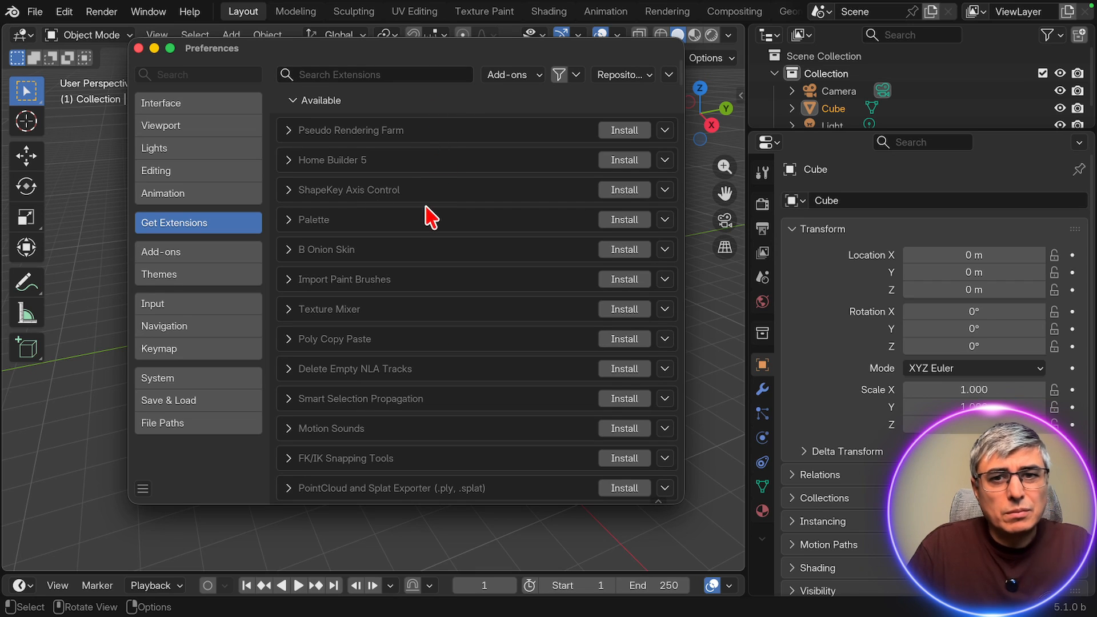
scroll(428, 215, "down", 10)
scroll(417, 208, "up", 8)
scroll(323, 138, "up", 3)
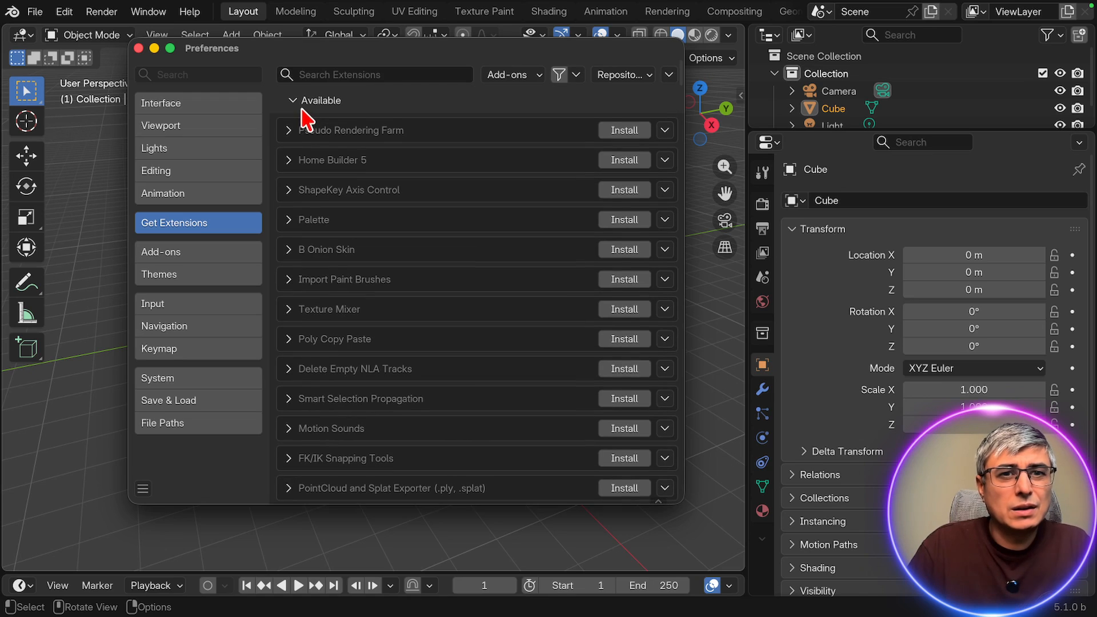
left_click(296, 102)
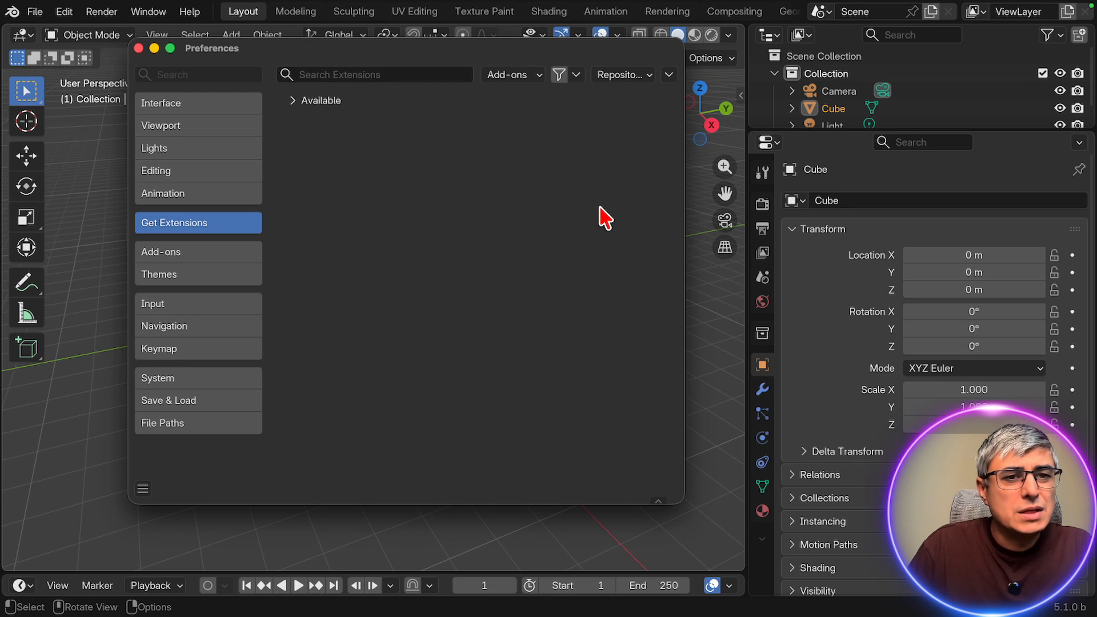
left_click(228, 254)
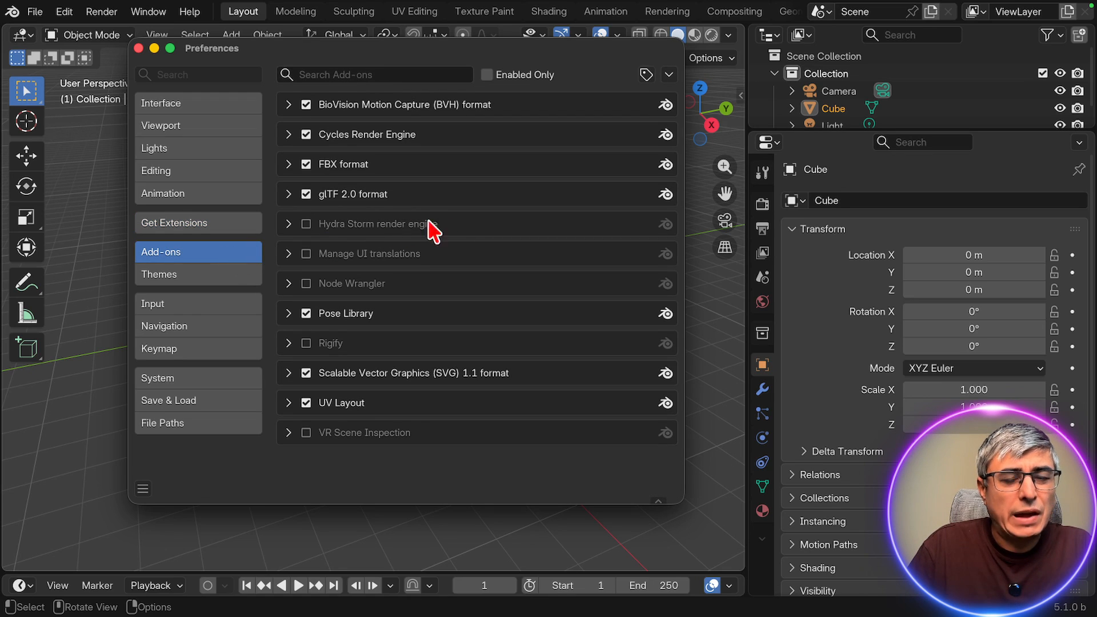
left_click(226, 235)
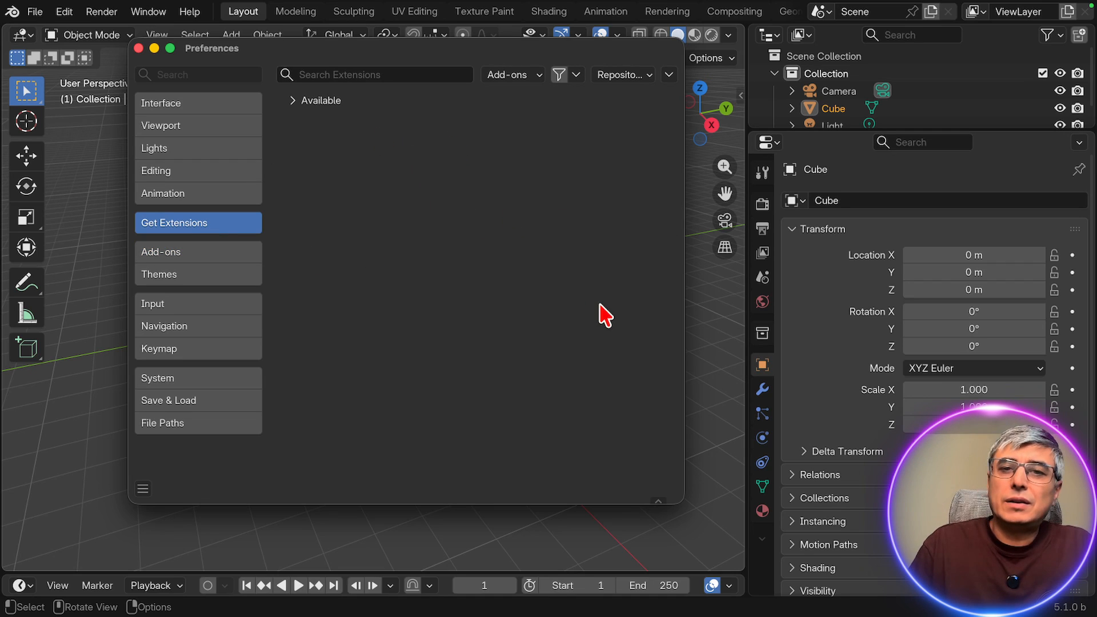
Make the Preferences window smaller and reposition it over the viewport.
left_click_drag(678, 505, 563, 488)
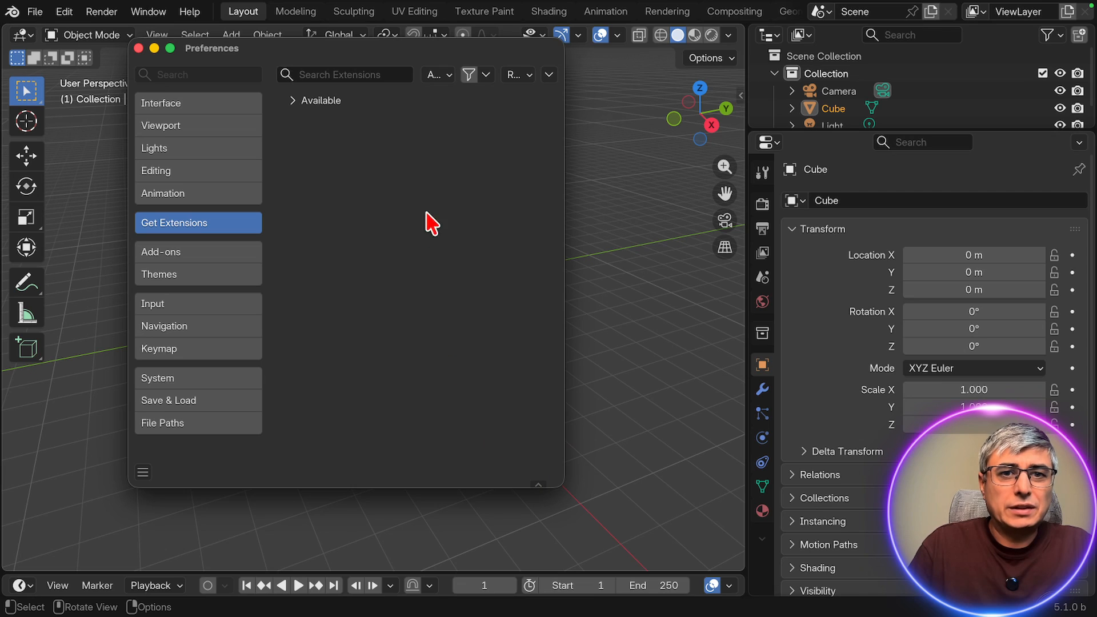
left_click_drag(403, 54, 335, 90)
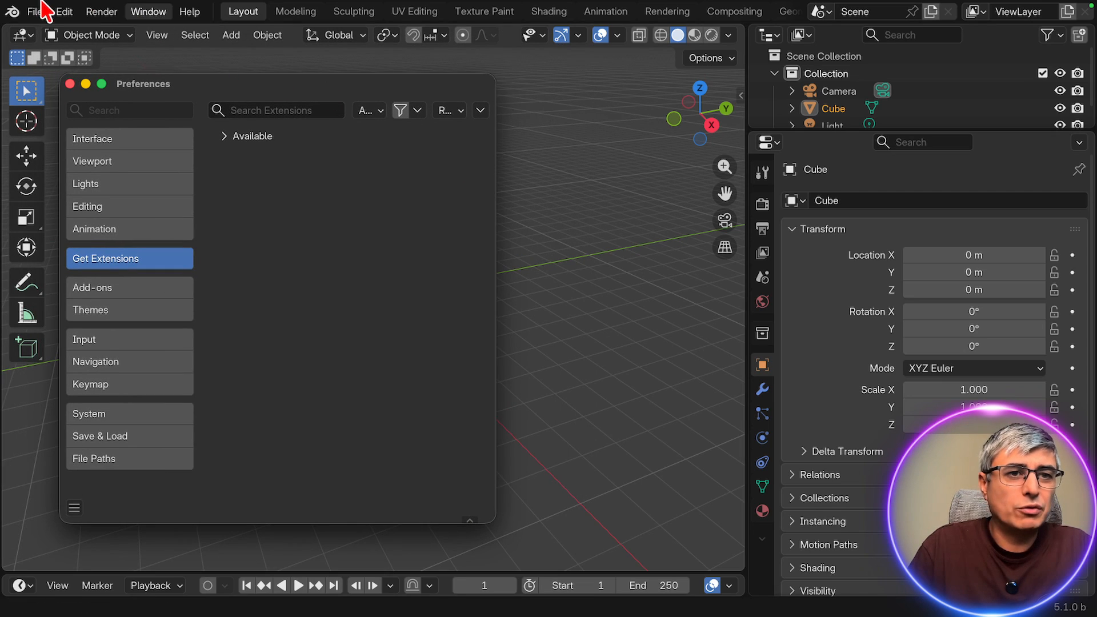
mouse_move(60, 38)
Search the extensions for bonsai, expand the Available list and examine the version and repository of both Bonsai entries.
left_click(245, 111)
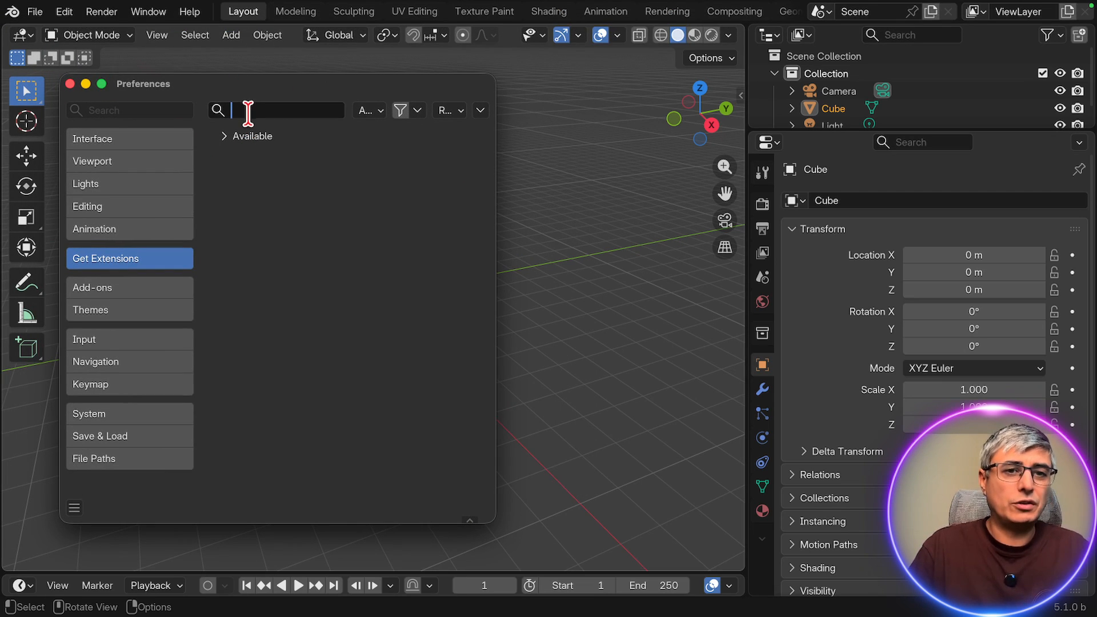
type("bonsai")
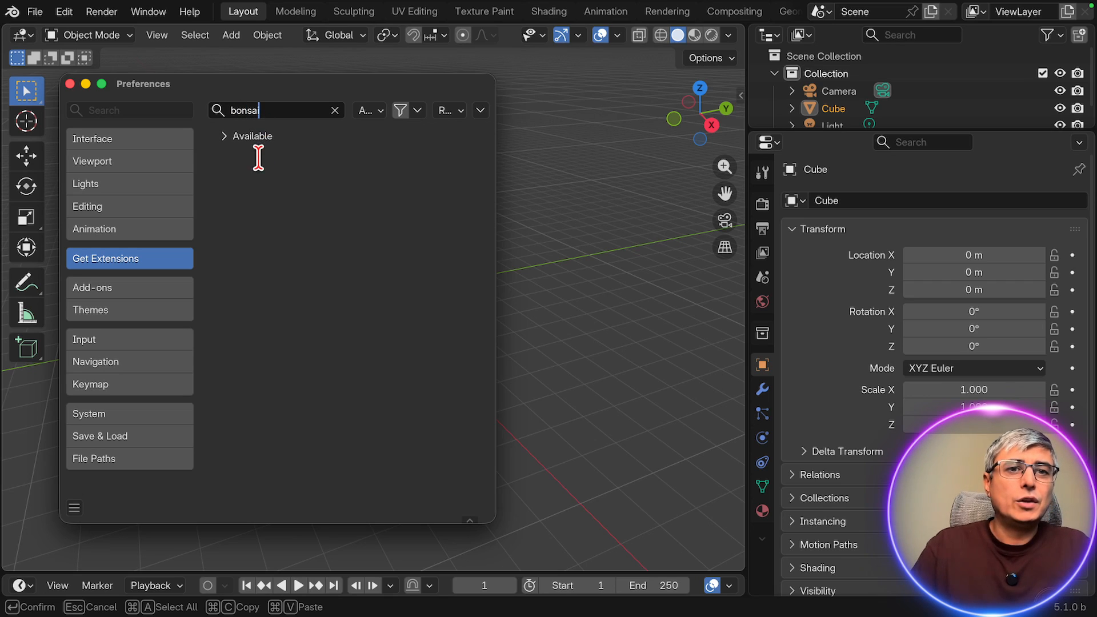
left_click(231, 137)
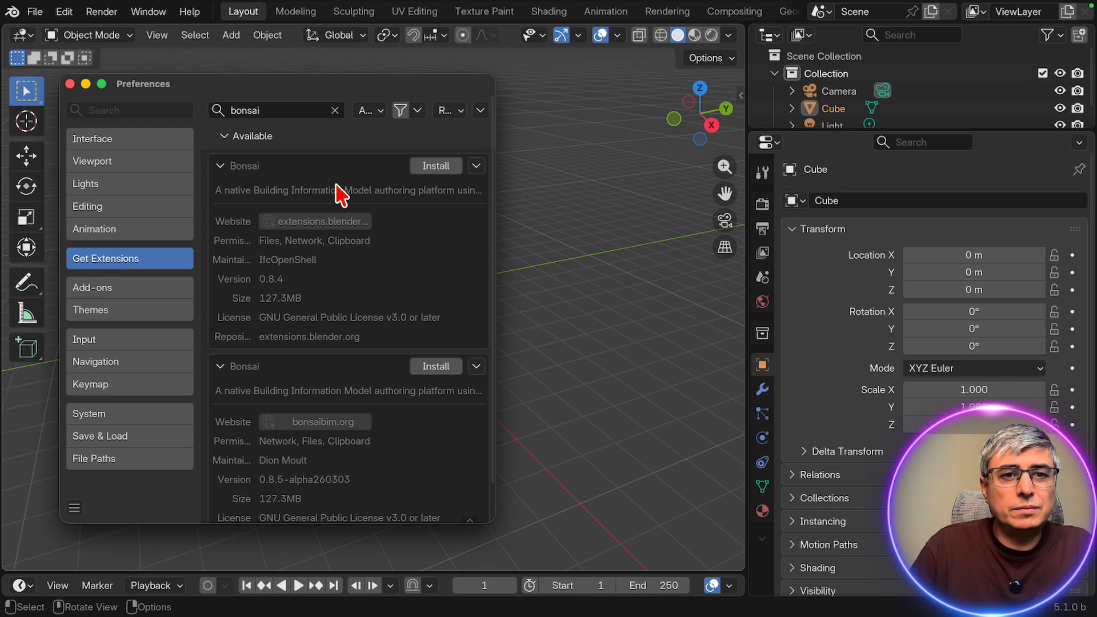
left_click(229, 371)
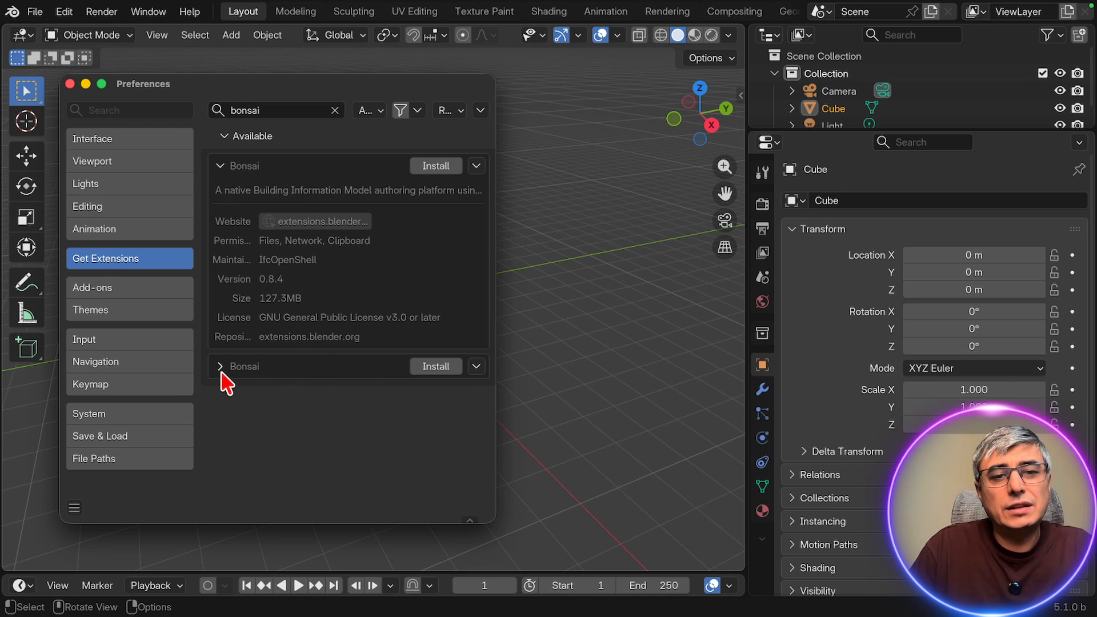
left_click(229, 370)
scroll(358, 486, "down", 1)
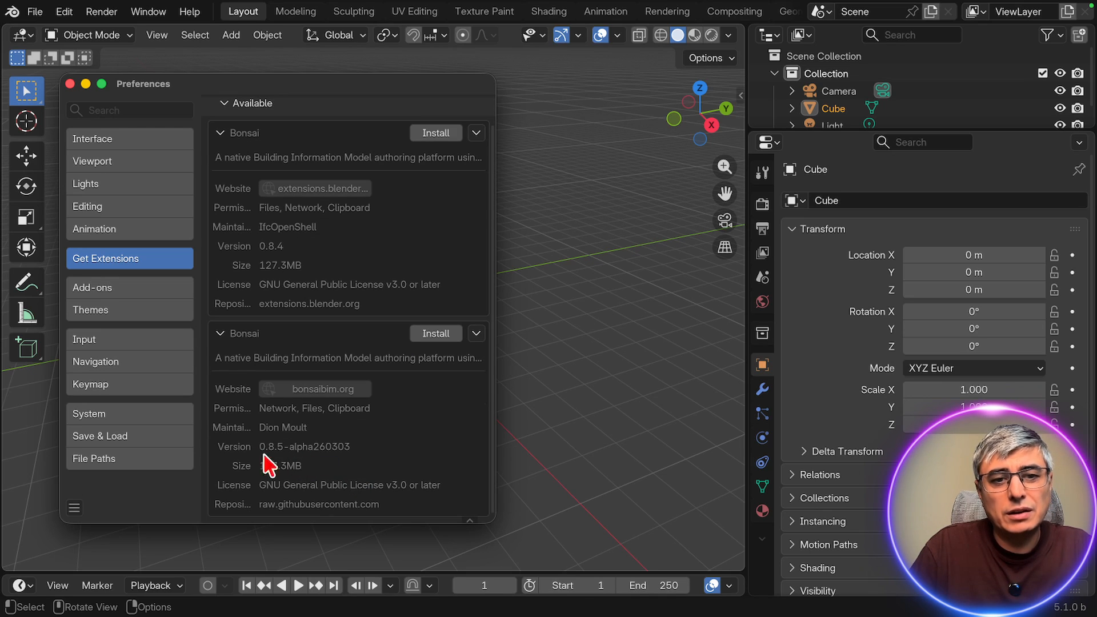
left_click(220, 335)
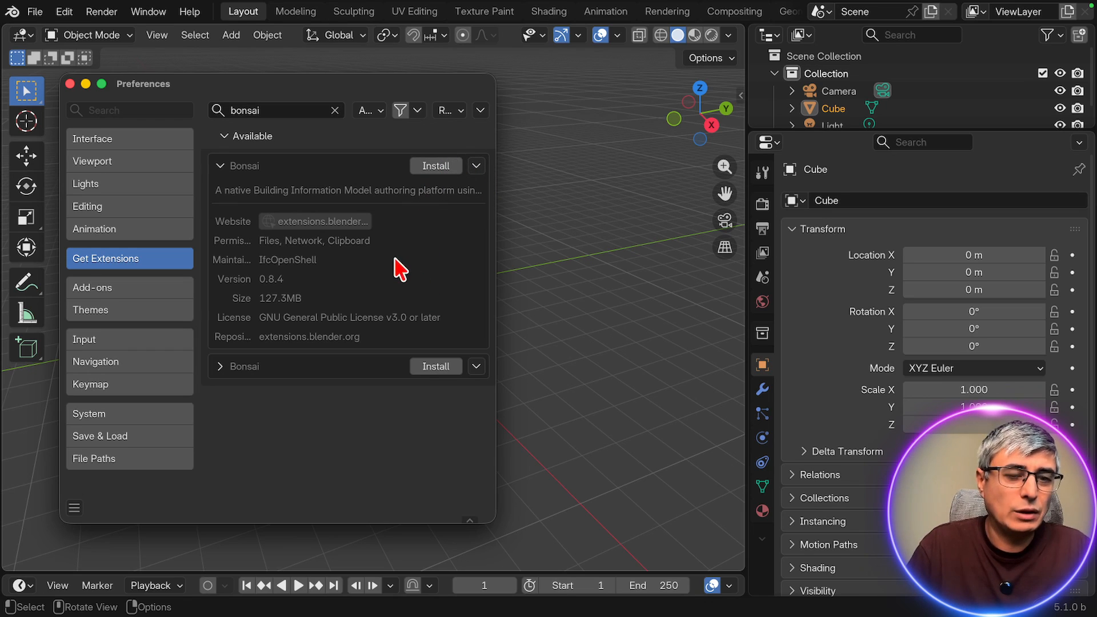
Redo the extension search for bonsai and collapse the details of both Bonsai entries.
left_click(335, 110)
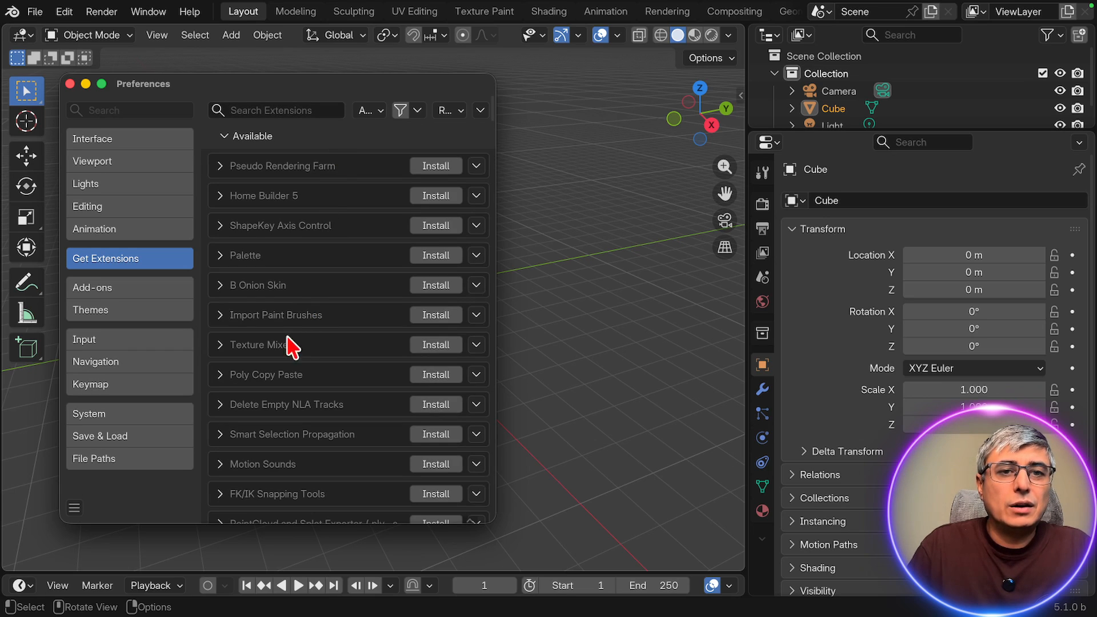
left_click(265, 108)
type("bonsai")
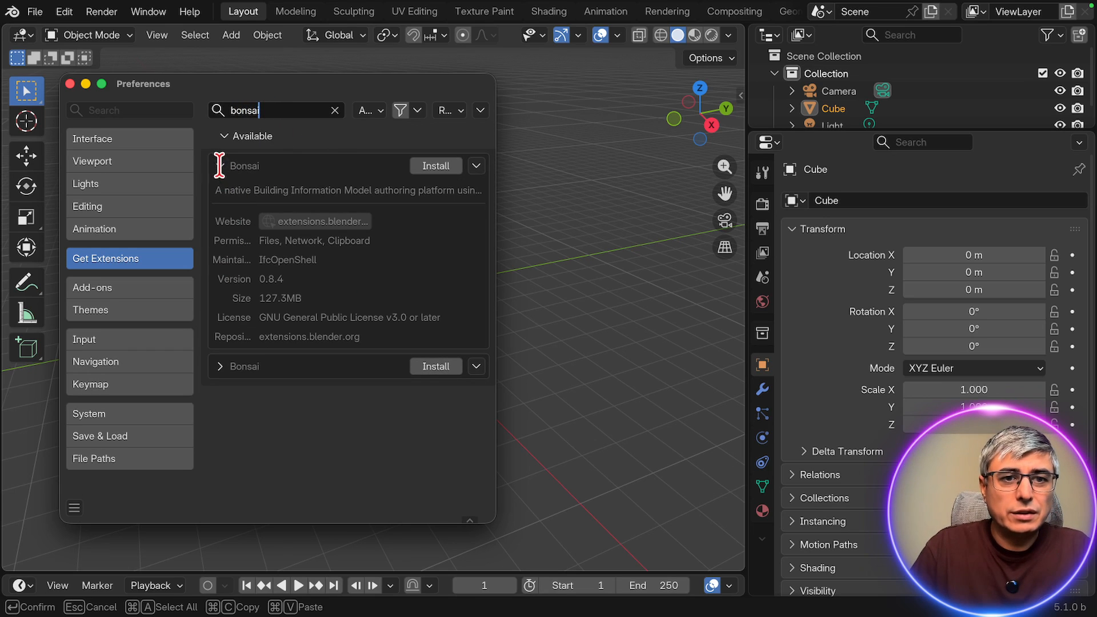
left_click(220, 165)
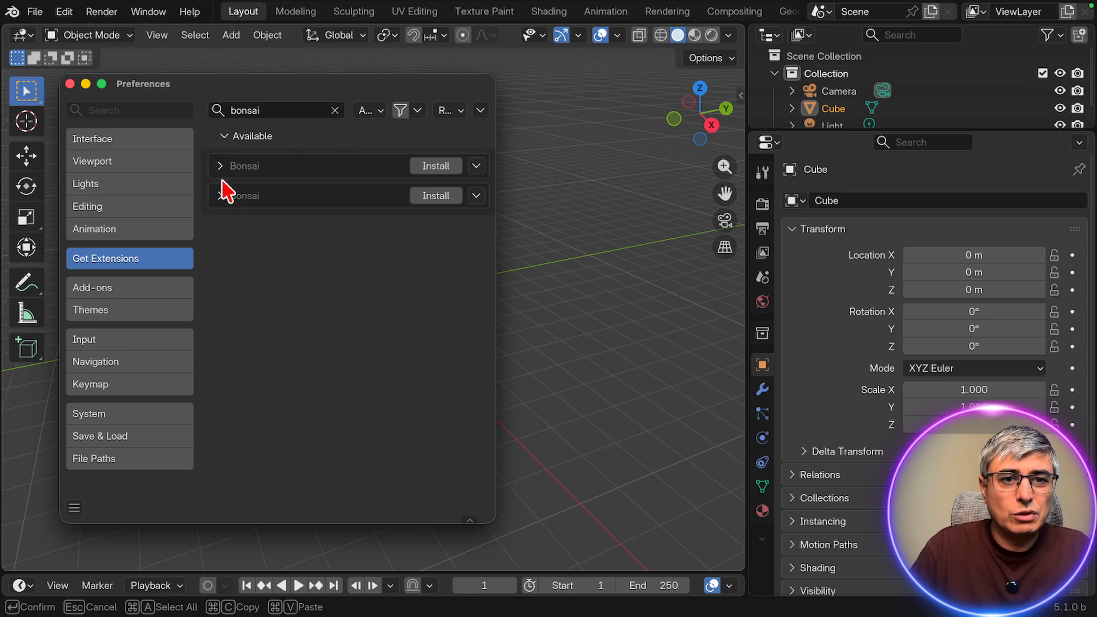
left_click(222, 196)
left_click(220, 196)
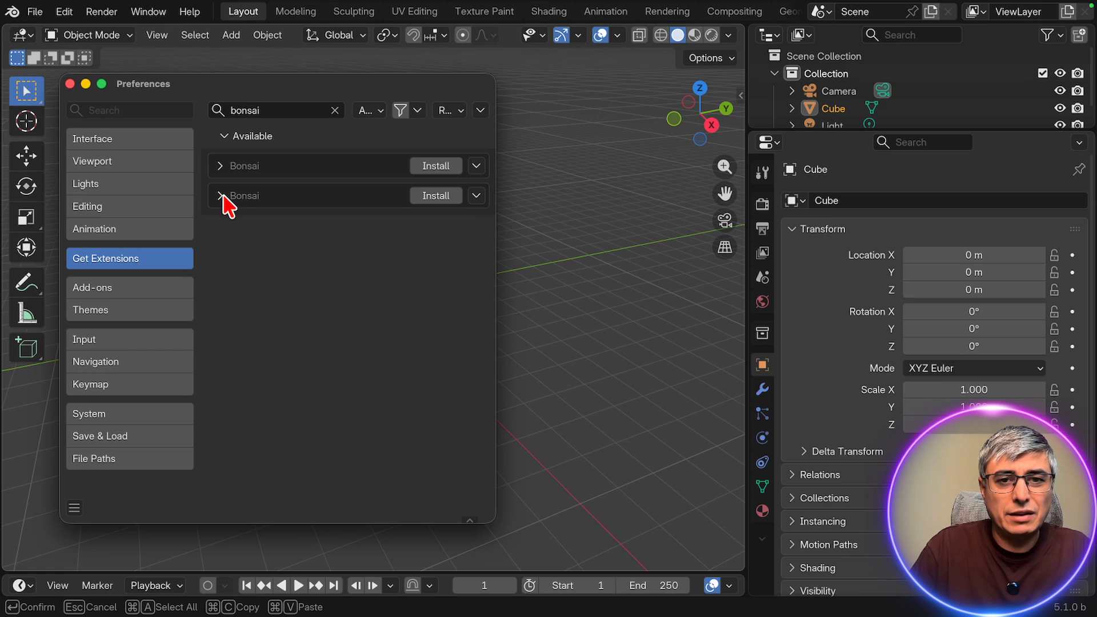
Take Blender out of full screen, narrow its main window to about half the screen and place Preferences over it.
mouse_move(8, 4)
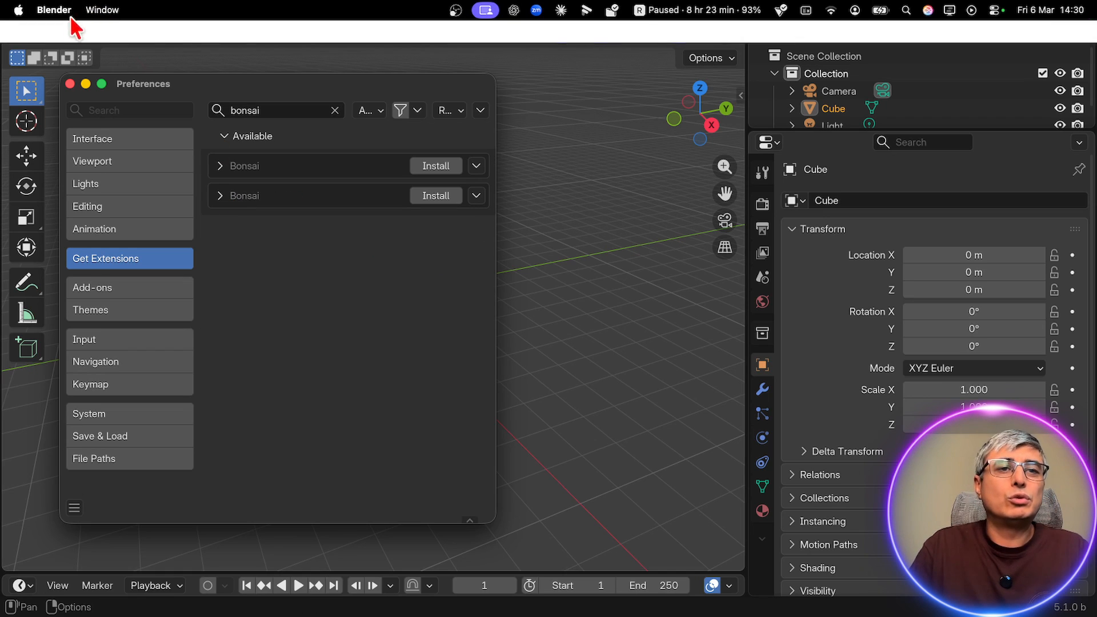
left_click(42, 32)
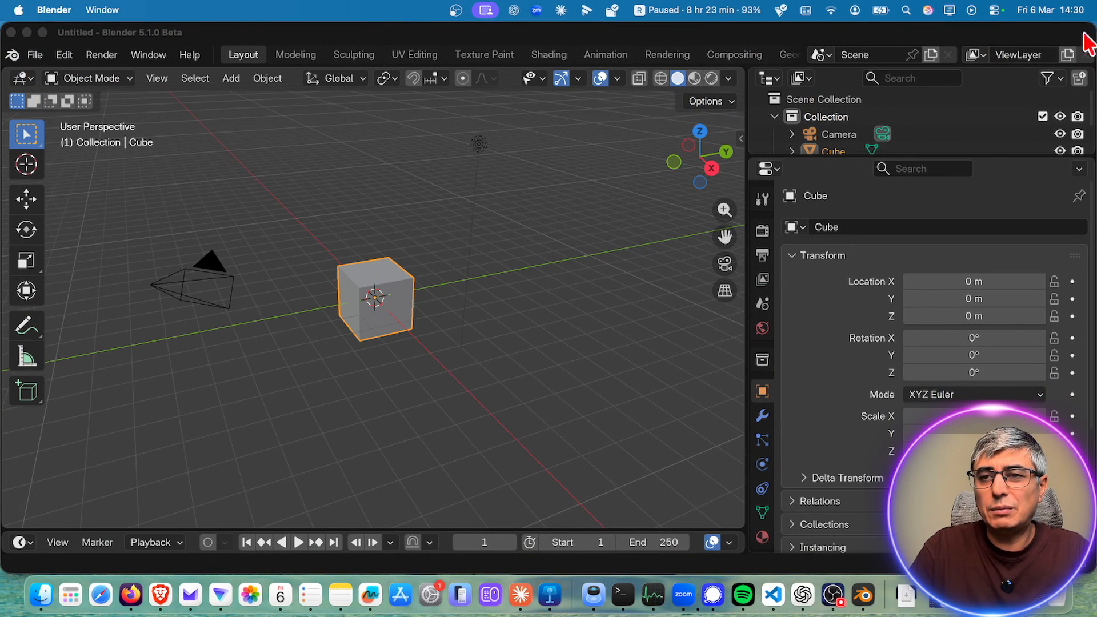
left_click_drag(1088, 43, 736, 45)
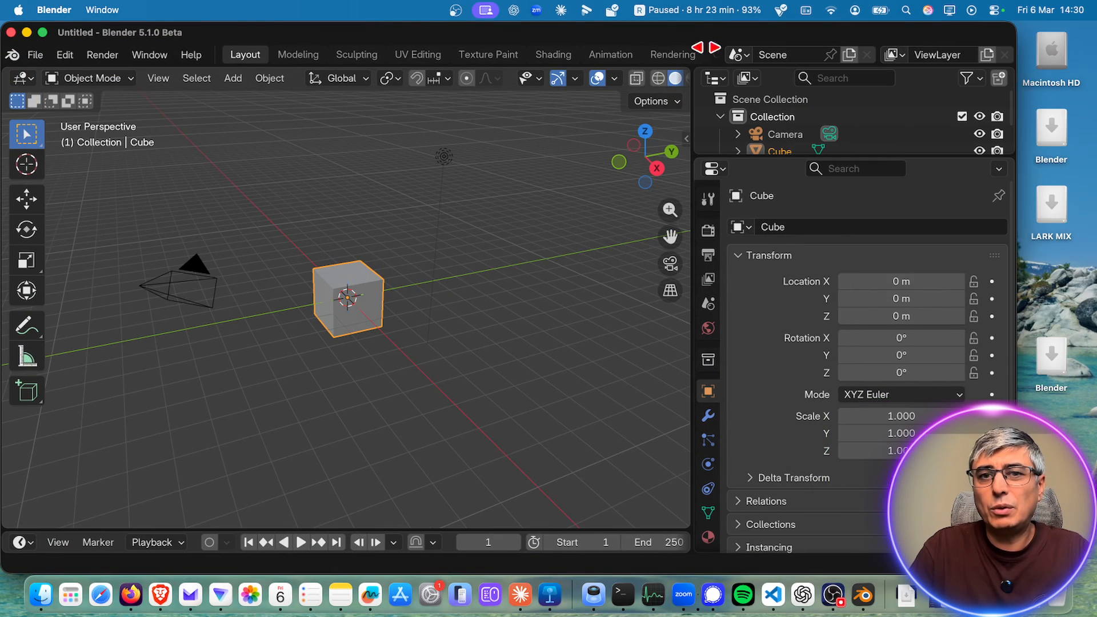
left_click_drag(604, 55, 588, 57)
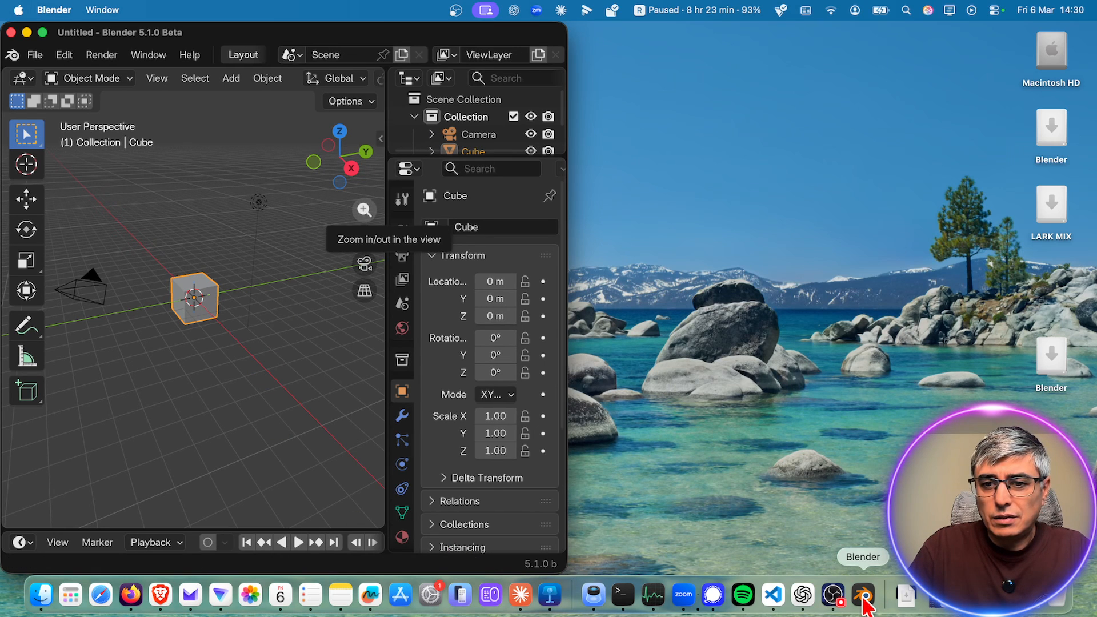
left_click_drag(379, 36, 529, 28)
left_click(142, 83)
left_click_drag(167, 82, 127, 67)
left_click_drag(507, 34, 413, 28)
left_click_drag(80, 67, 616, 81)
left_click_drag(498, 34, 416, 33)
left_click_drag(826, 80, 395, 57)
Switch to the Brave browser, take it out of full screen and place it beside the Preferences window.
key("ctrl+Right")
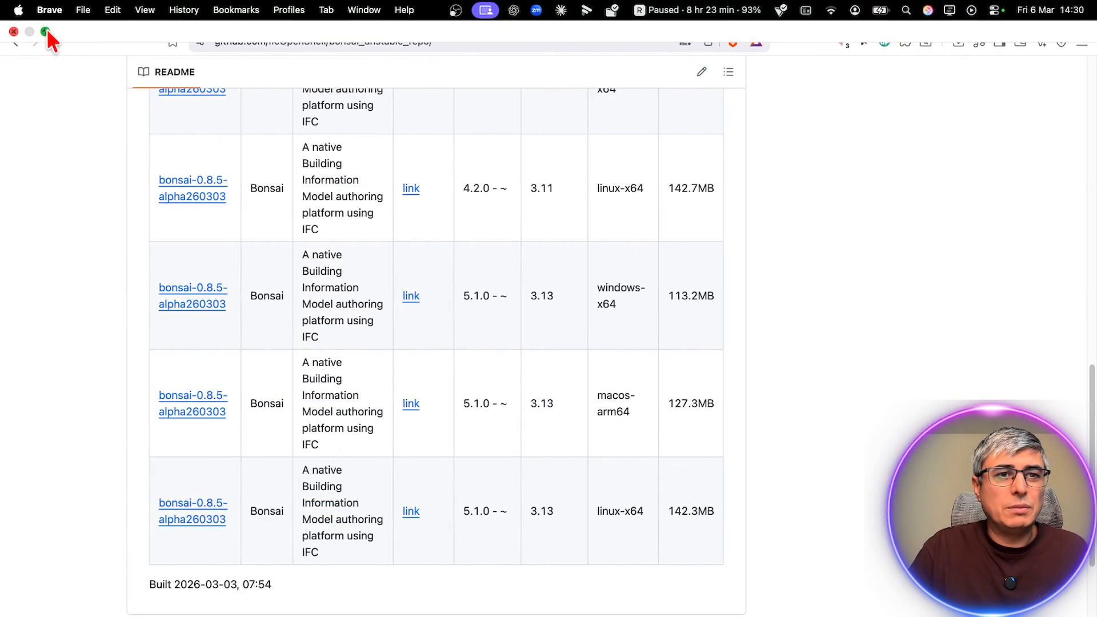
left_click(45, 31)
left_click_drag(1029, 40, 1070, 41)
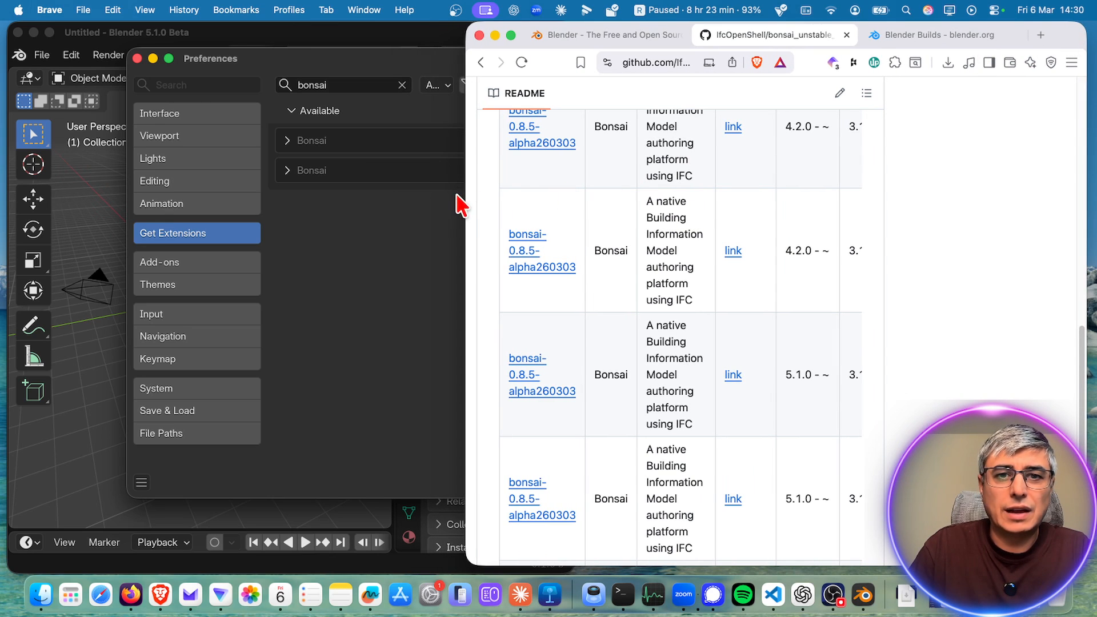
Go back to the start of the bonsai_unstable_repo page and close its tab.
scroll(717, 297, "up", 5)
scroll(716, 312, "up", 10)
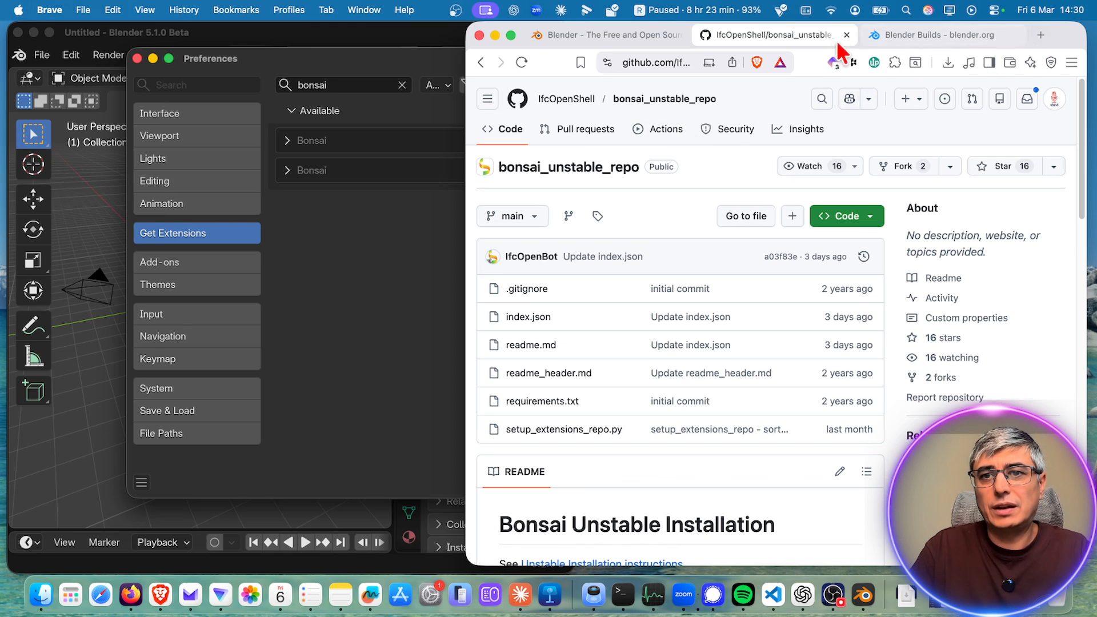
left_click(847, 35)
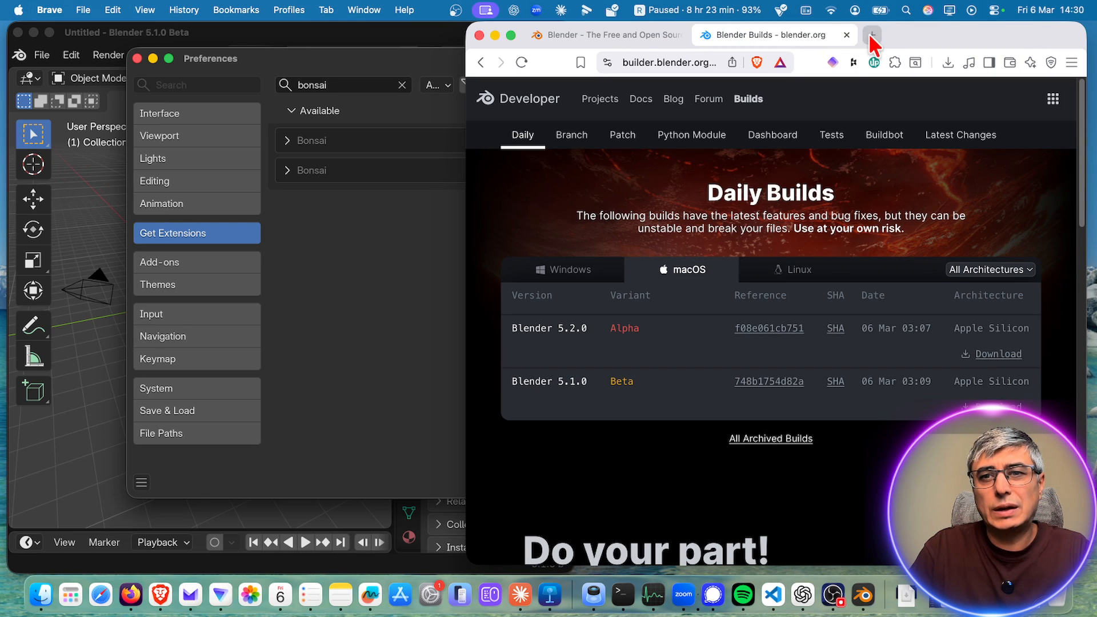
Search the web for "ifcopenshell github" in a new browser tab.
left_click(872, 36)
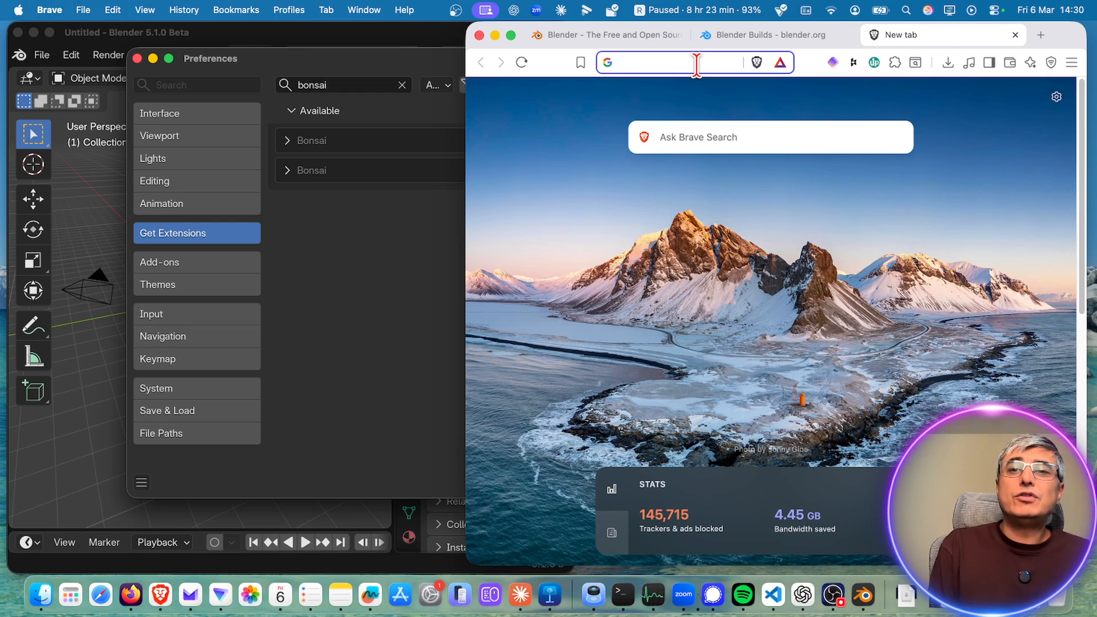
type("ifcopenshe")
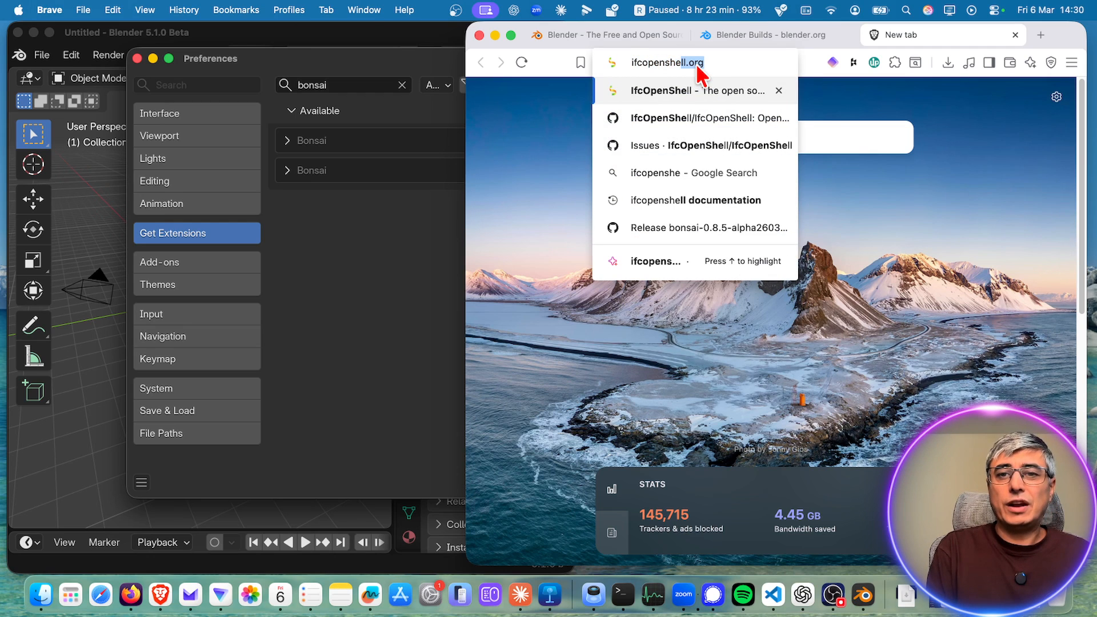
type("ll github")
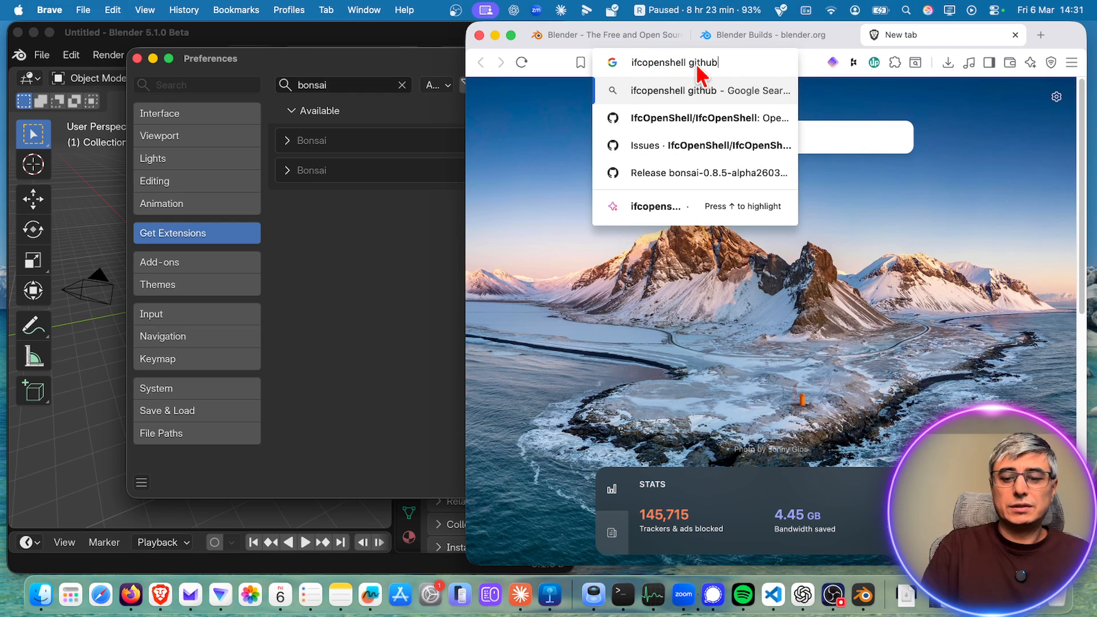
key("Return")
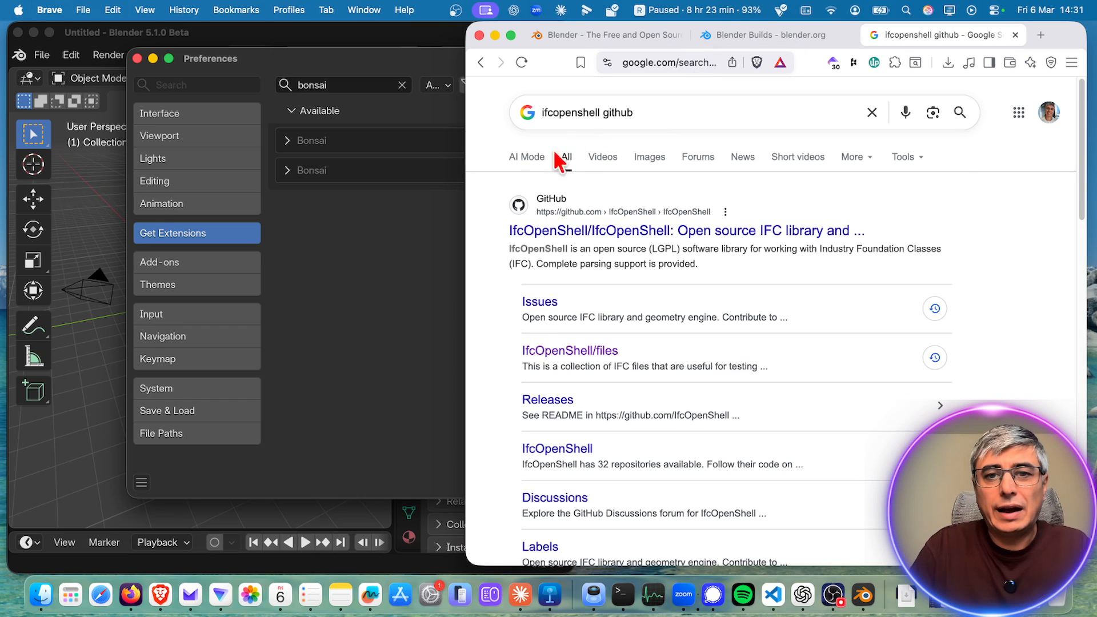
left_click(727, 229)
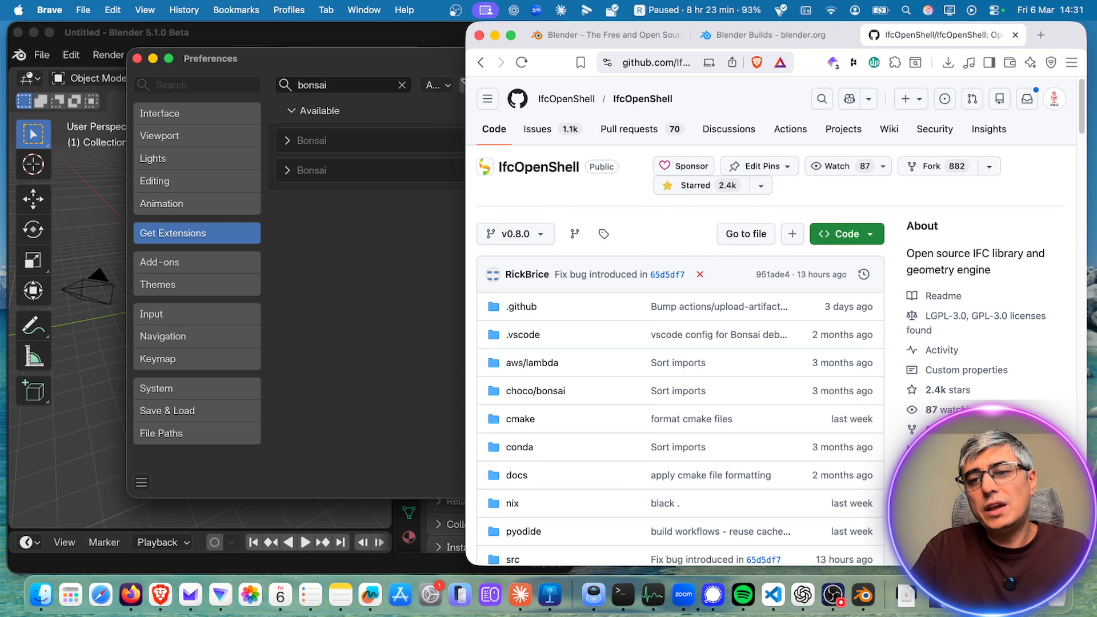
scroll(943, 366, "down", 2)
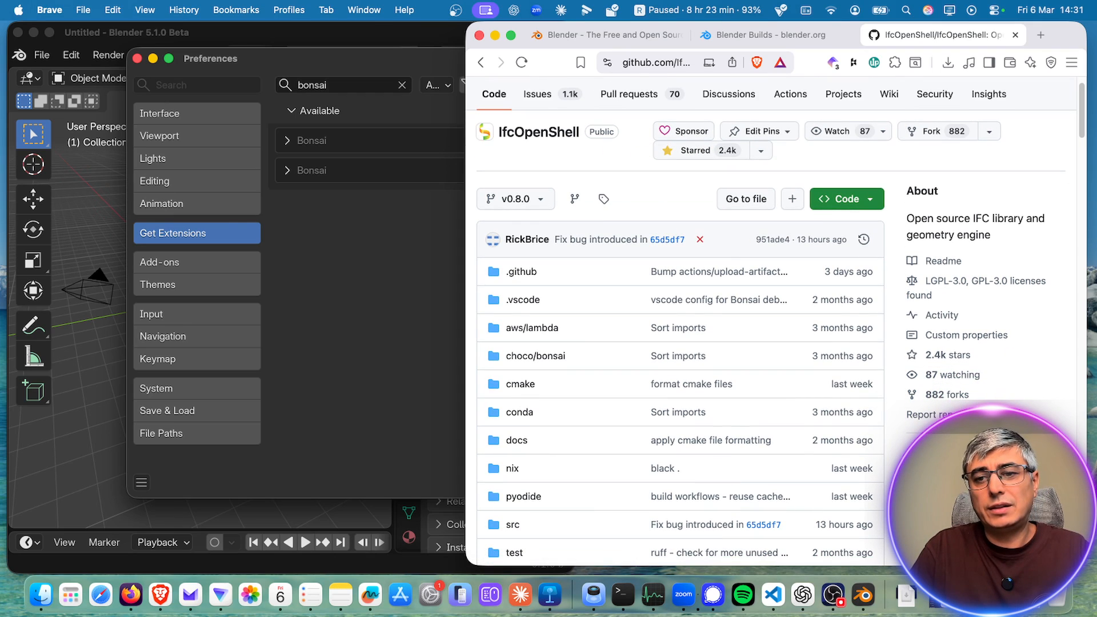
left_click(965, 480)
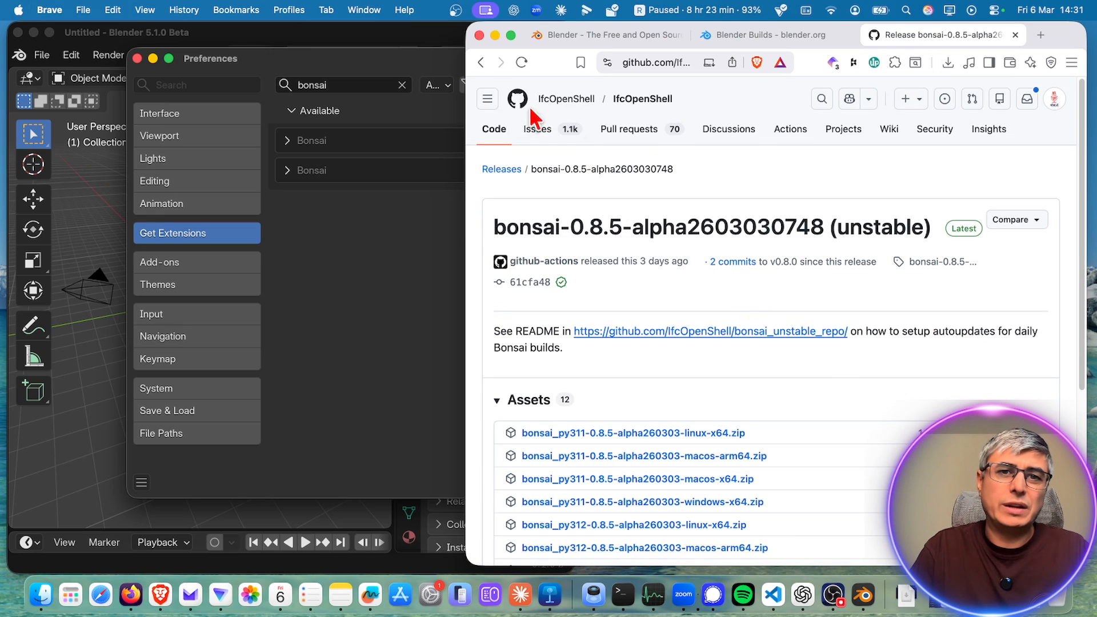
left_click(481, 63)
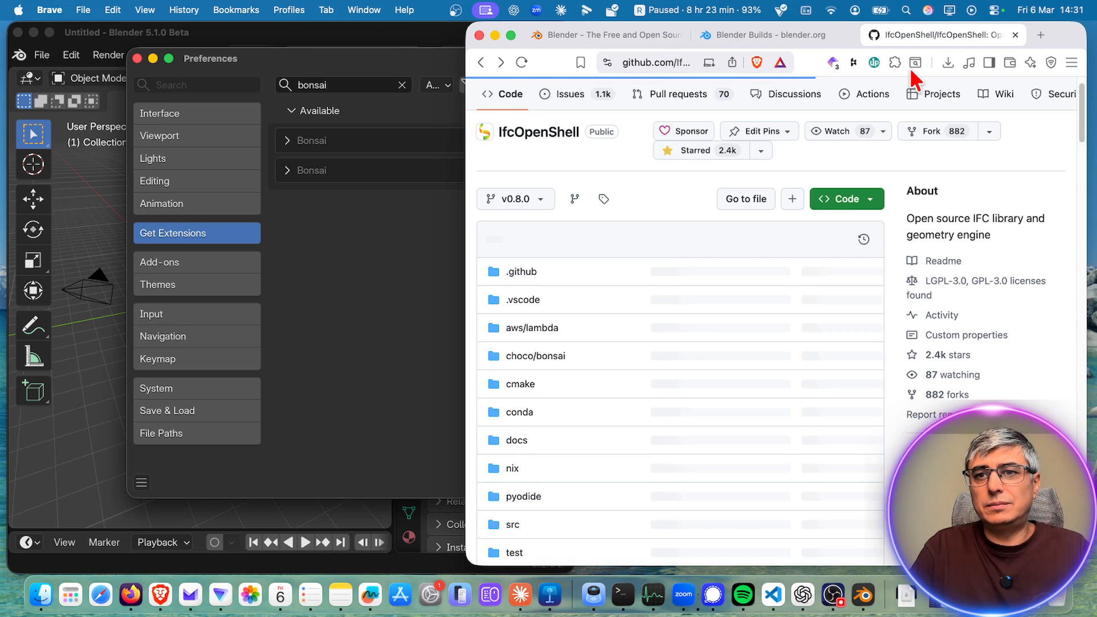
left_click_drag(1060, 33, 665, 39)
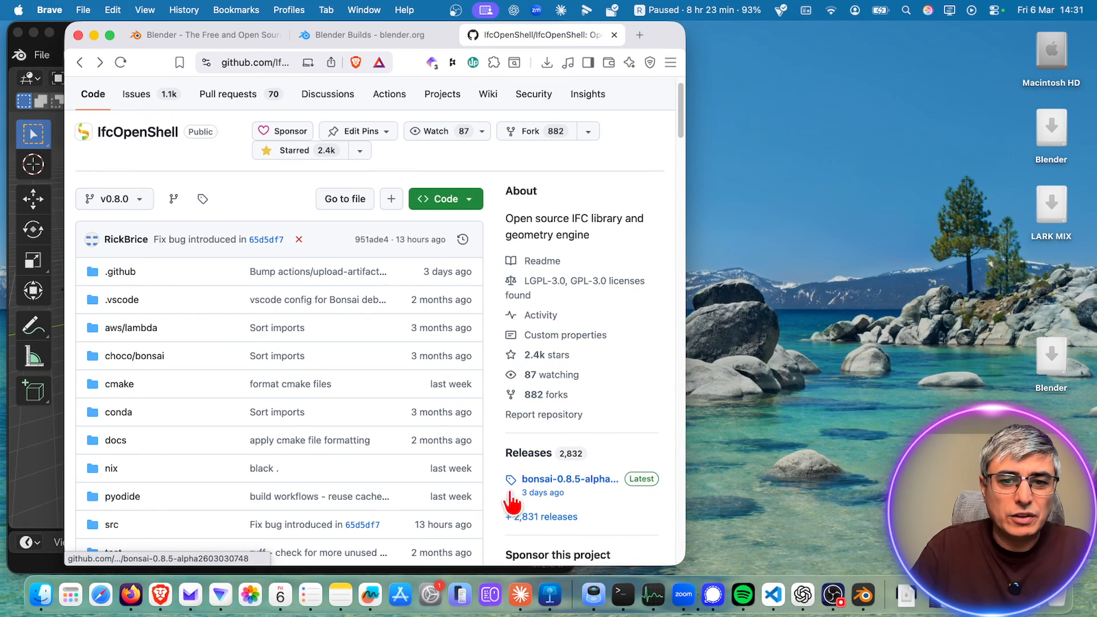
left_click(622, 483)
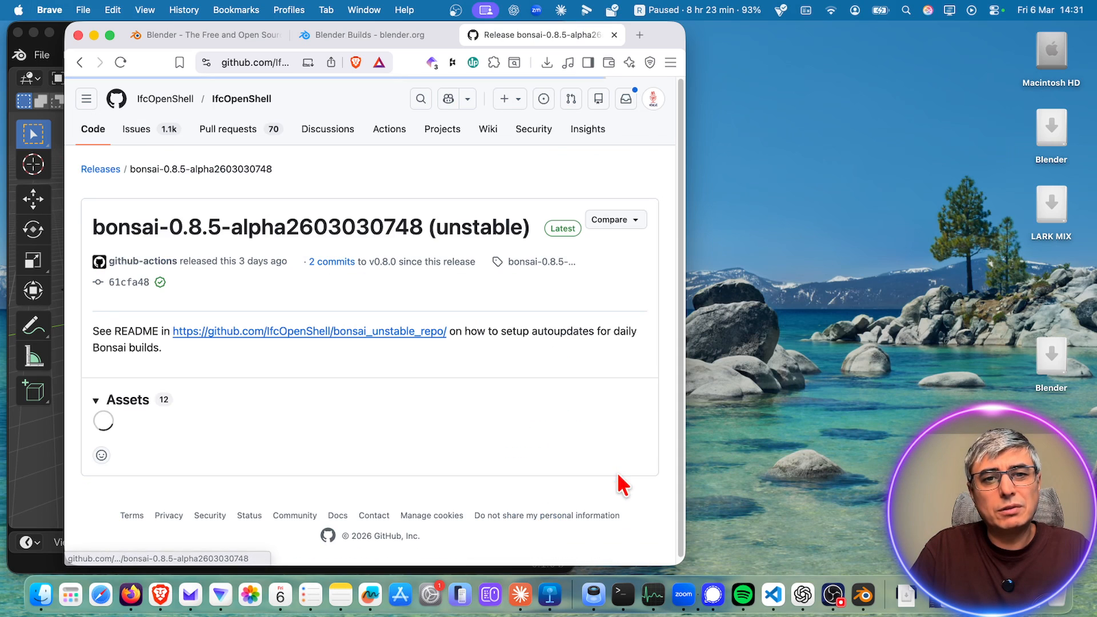
scroll(318, 301, "down", 2)
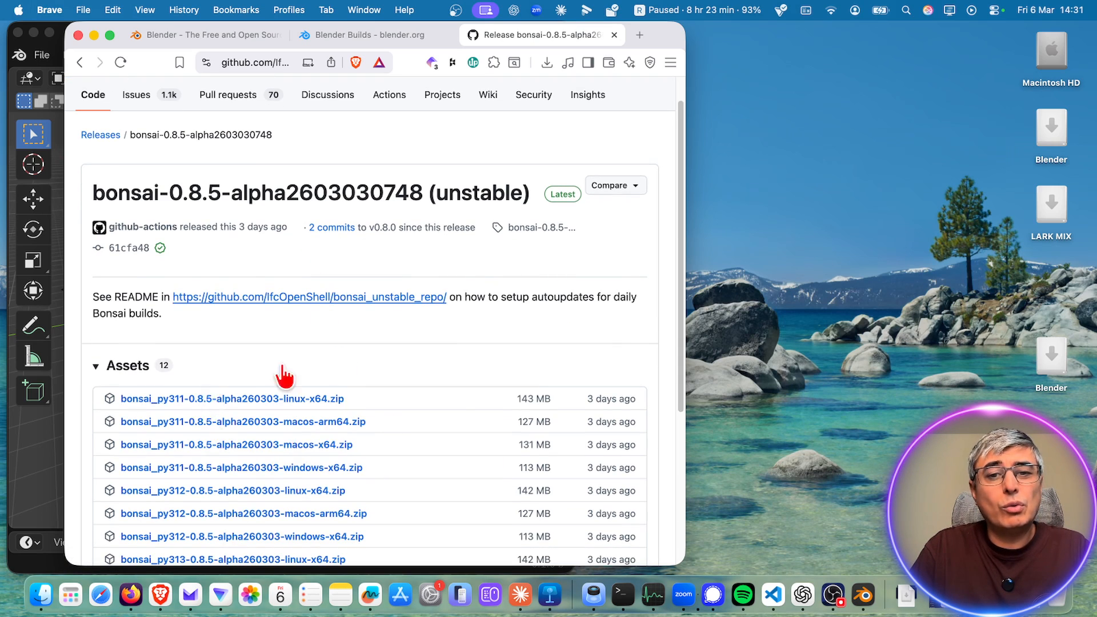
scroll(394, 401, "down", 3)
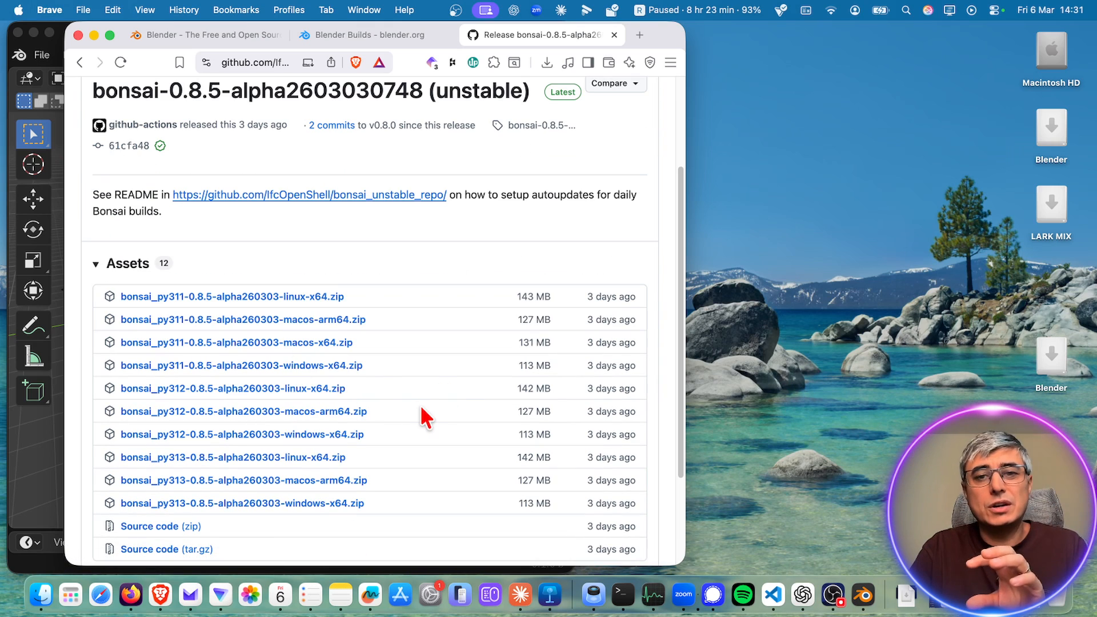
scroll(421, 368, "up", 2)
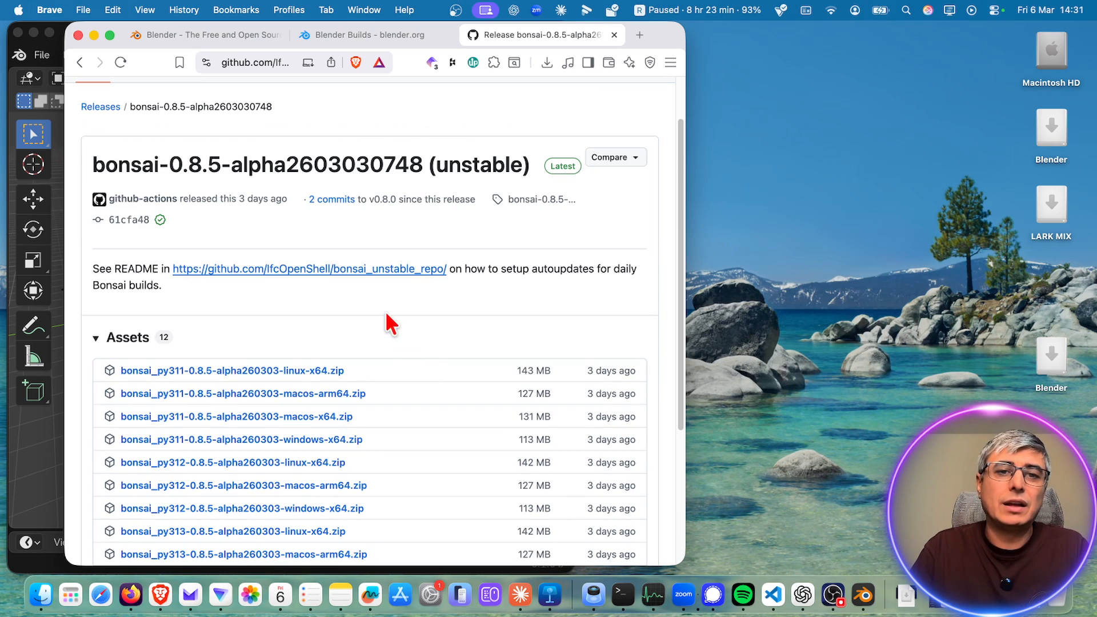
Open the bonsai_unstable_repo README from the release notes and check the Blender and Python versions of its builds.
left_click(226, 272)
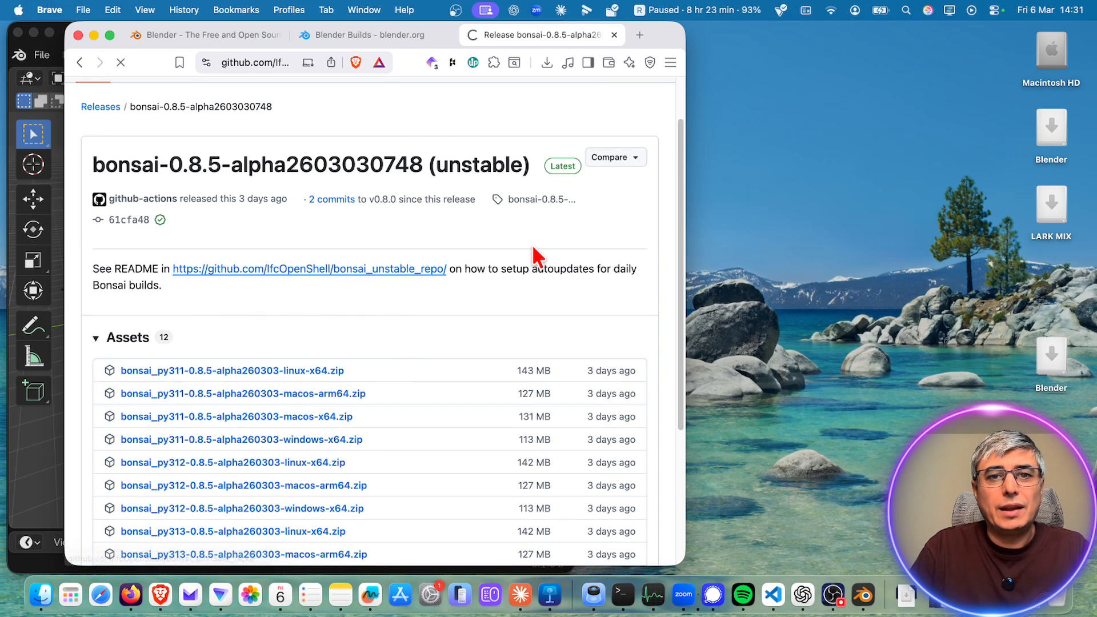
scroll(343, 278, "down", 15)
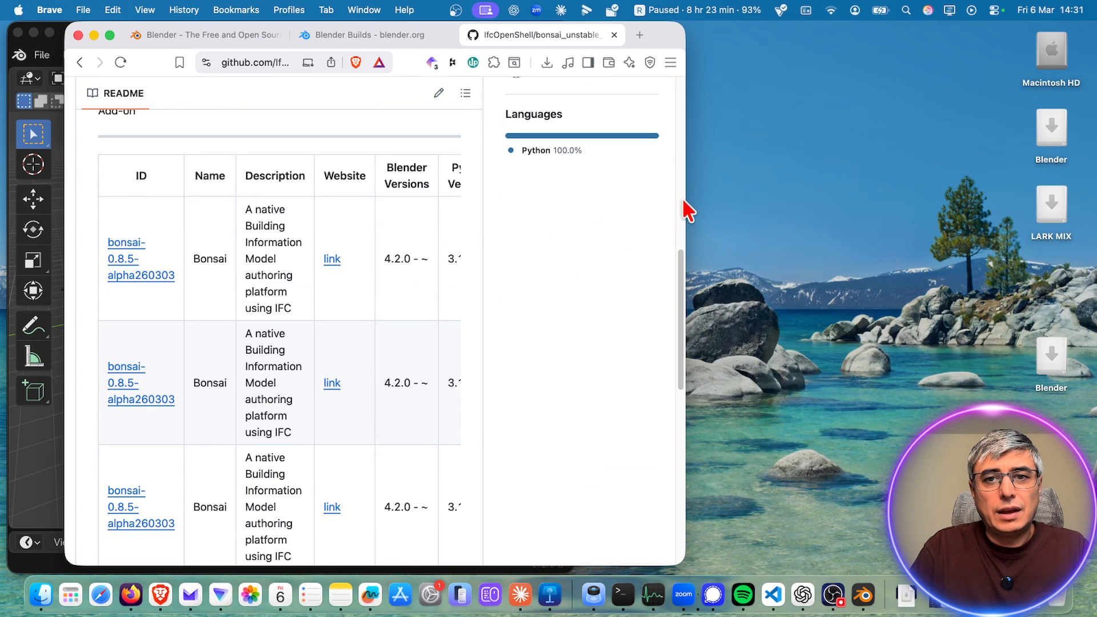
left_click_drag(686, 197, 791, 197)
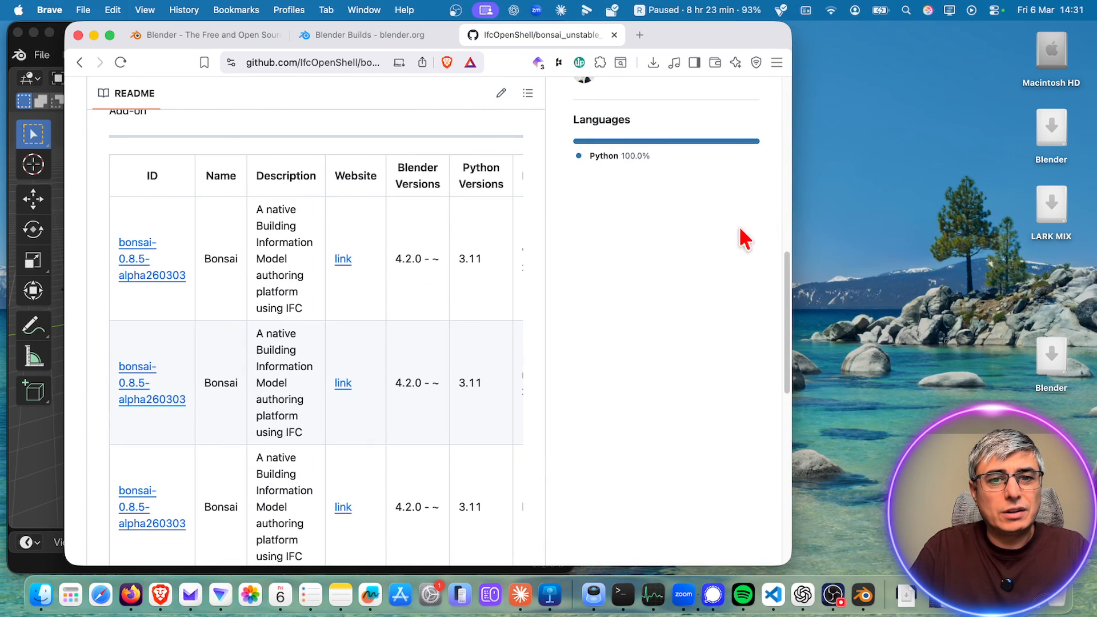
scroll(412, 415, "down", 10)
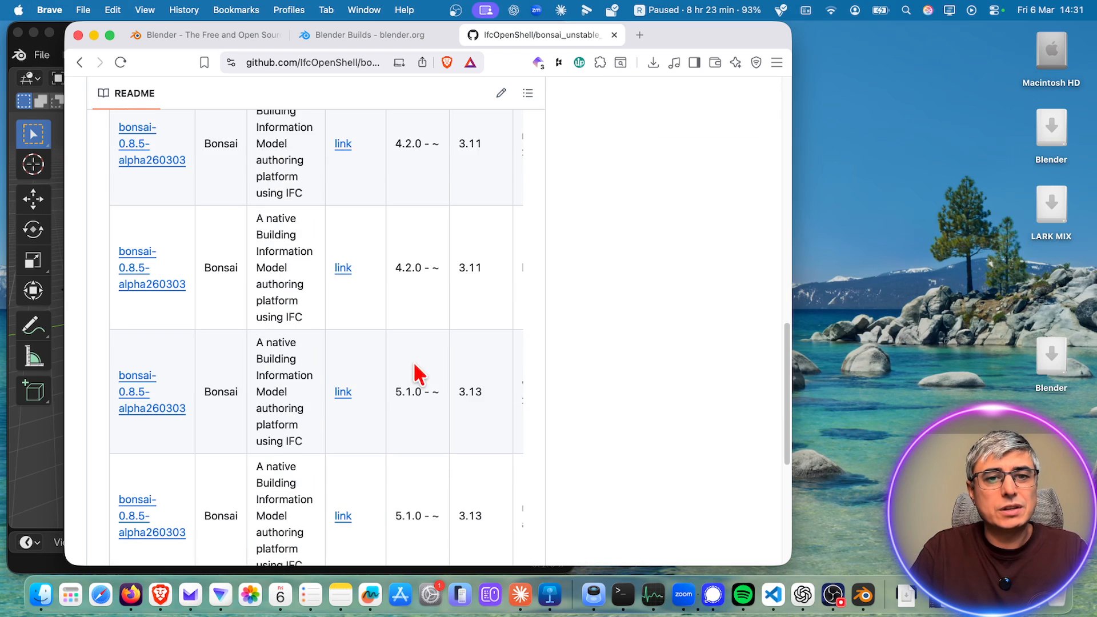
scroll(419, 374, "up", 3)
scroll(418, 374, "down", 3)
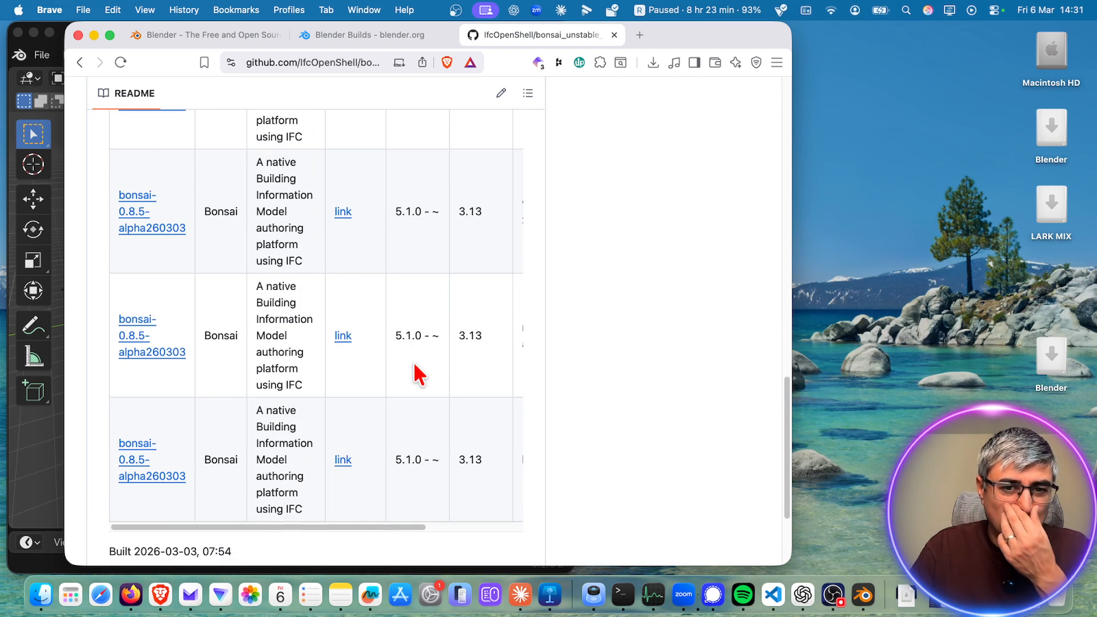
scroll(416, 375, "down", 1)
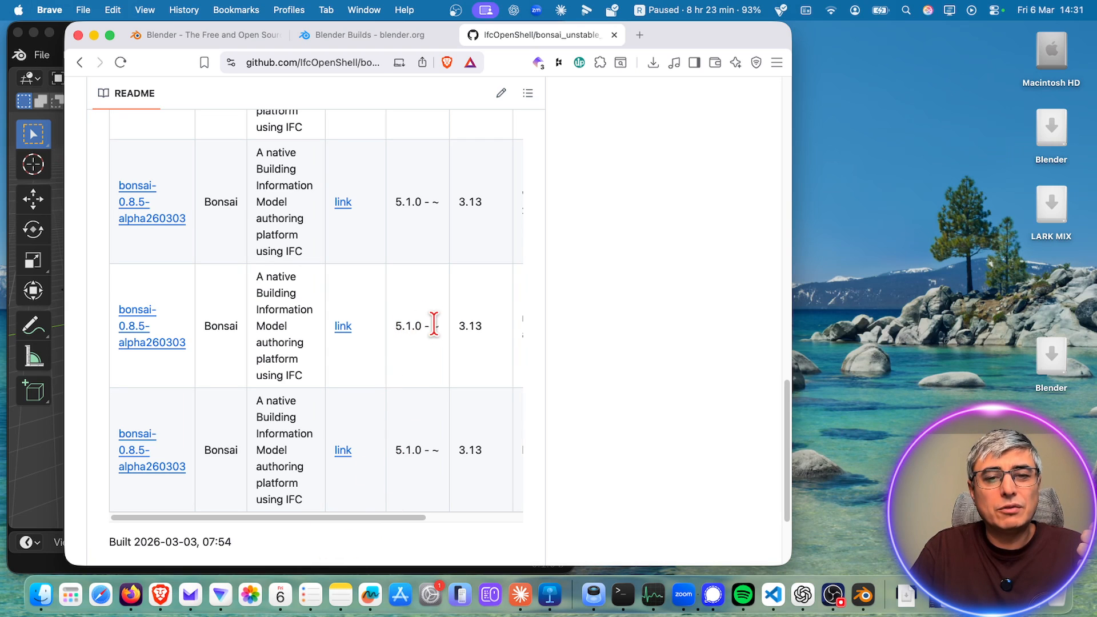
Check the platform of each Blender 5.1.0 build in the README table, including macos-arm64.
left_click_drag(372, 517, 472, 516)
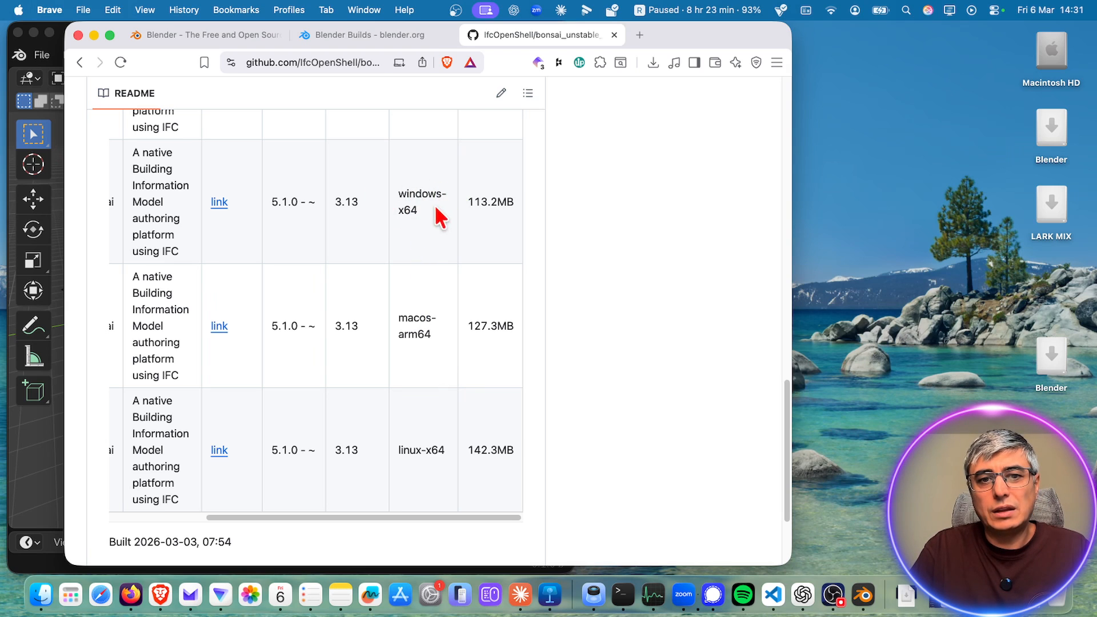
left_click_drag(404, 318, 440, 337)
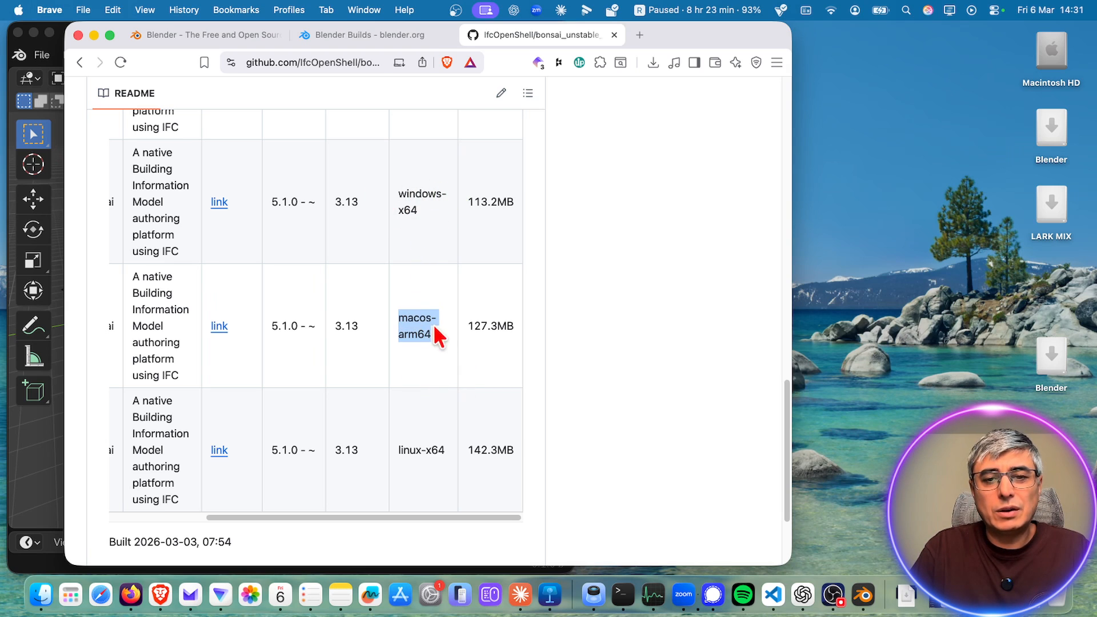
left_click(440, 337)
scroll(417, 457, "down", 3)
left_click_drag(394, 439, 163, 438)
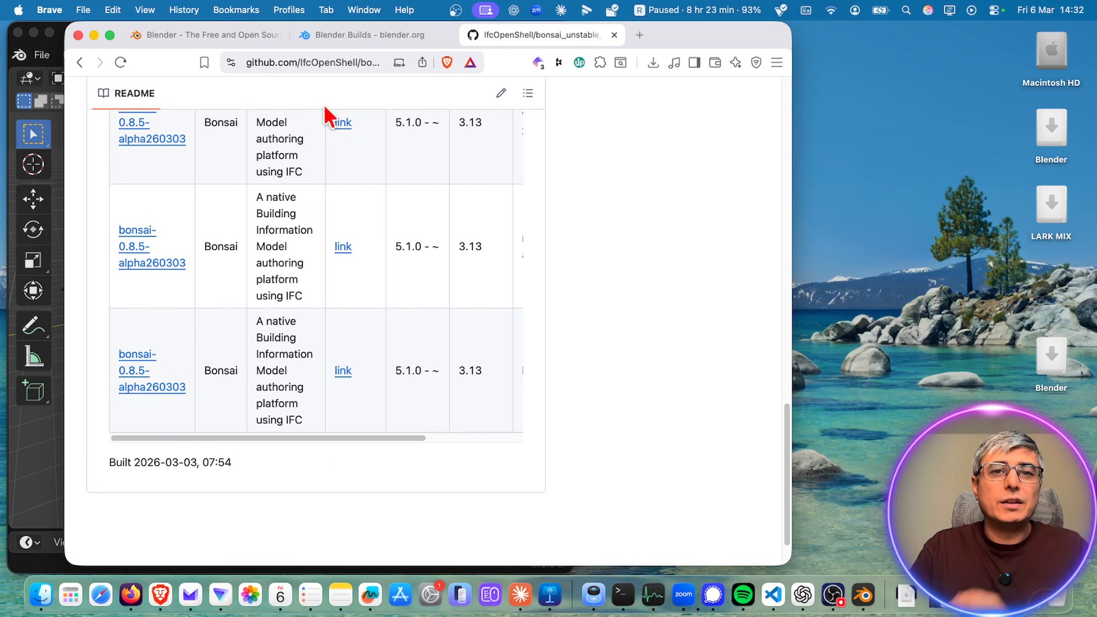
Place the browser beside the Preferences window and try to install the macos-arm64 Bonsai build for Blender 5.1.0 by dropping its link there.
left_click_drag(693, 37, 994, 43)
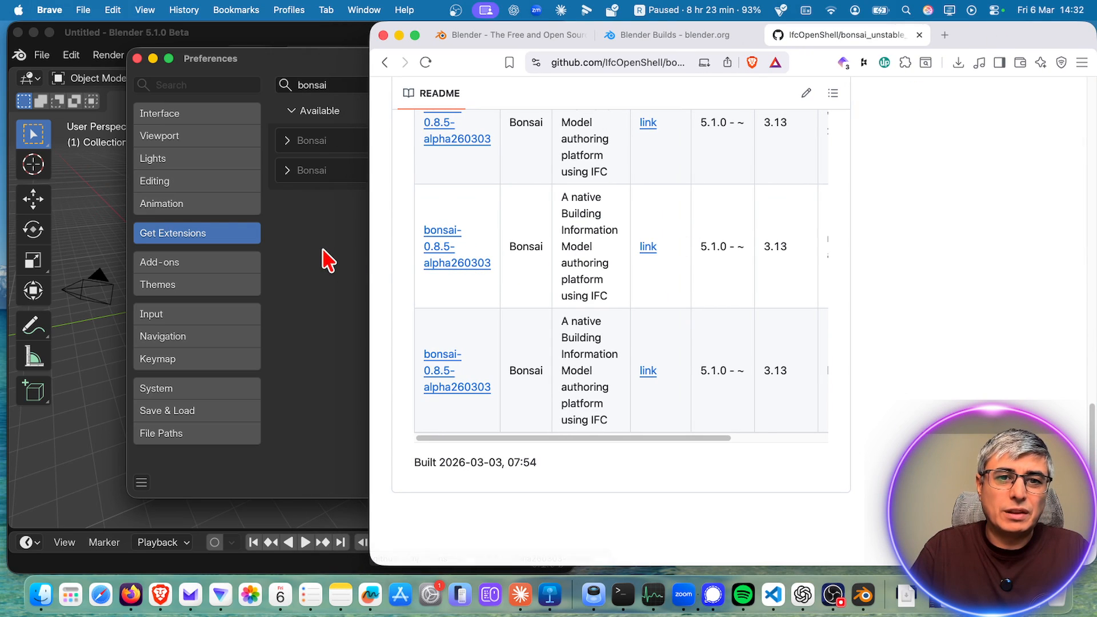
left_click_drag(441, 258, 317, 284)
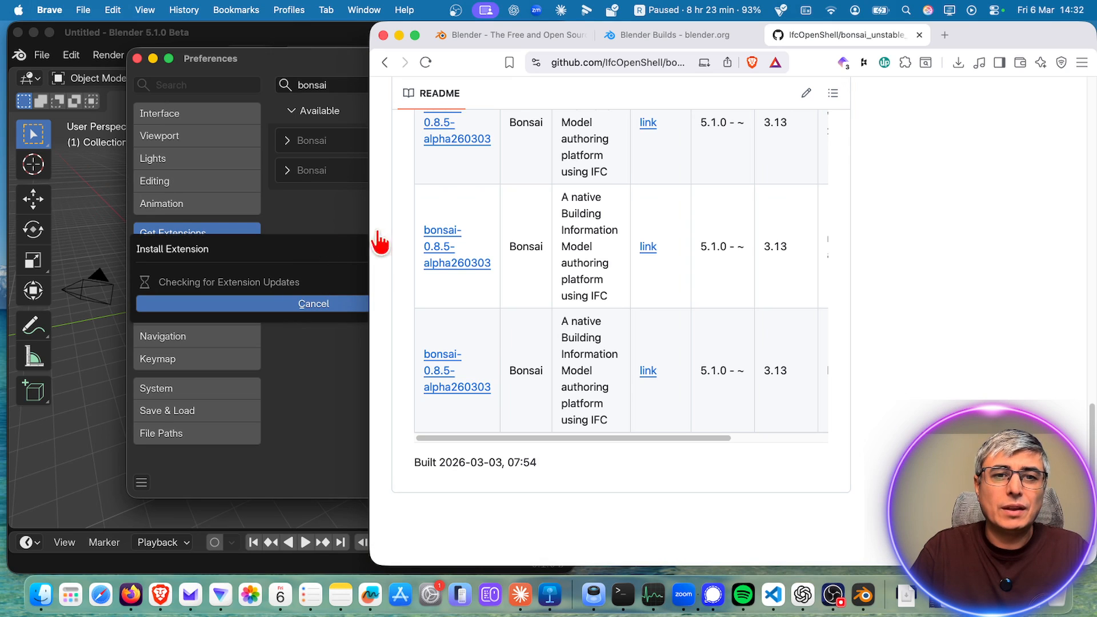
left_click(298, 247)
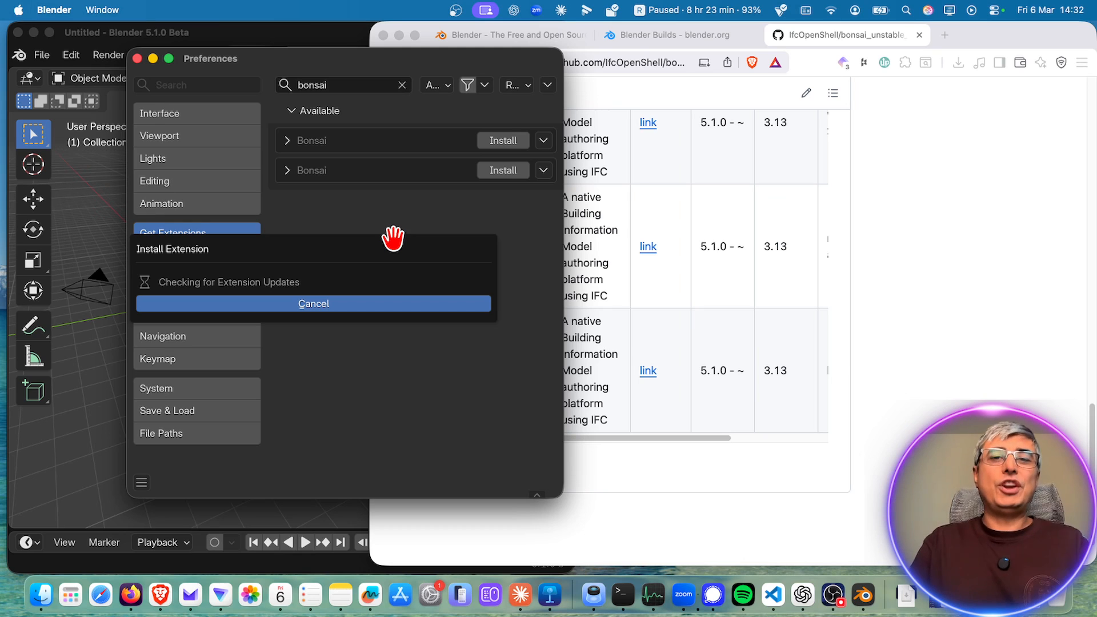
Check the extension repositories and the startup update setting of the raw.githubusercontent.com entry.
left_click(526, 89)
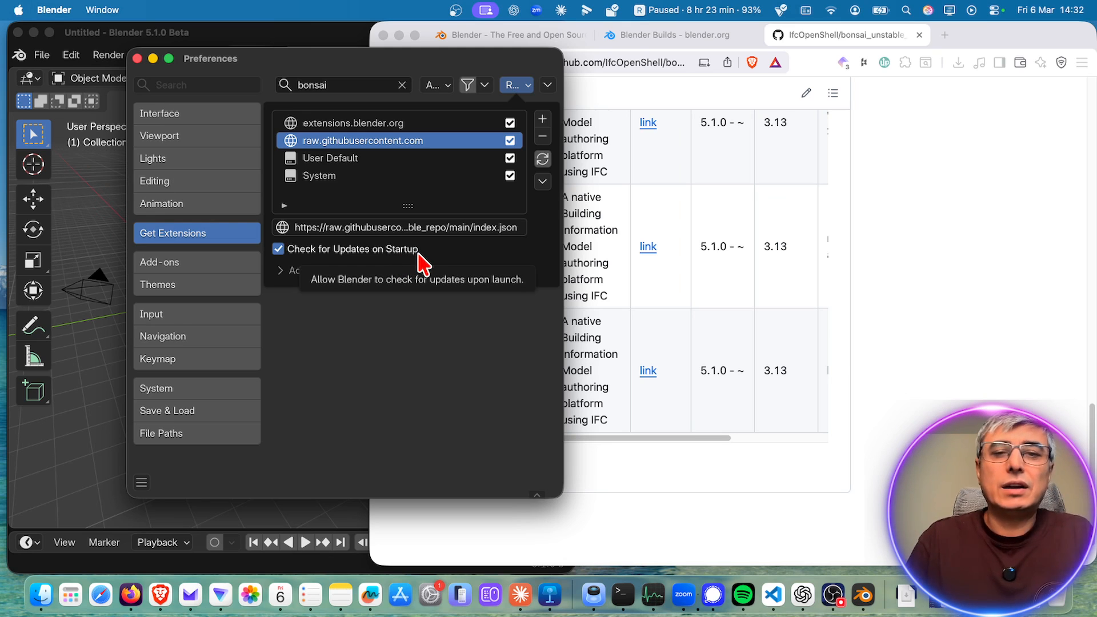
left_click(421, 372)
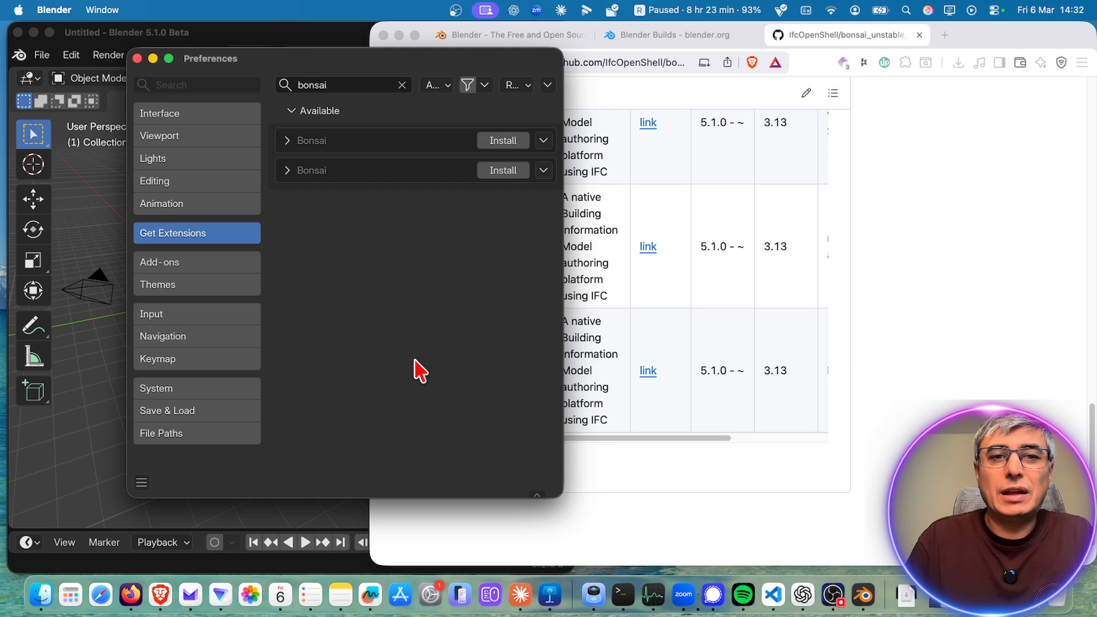
Drop the macos-arm64 bonsai-0.8.5-alpha260303 link for Blender 5.1.0 onto Blender and install the extension with Enable Add-on active.
left_click(927, 237)
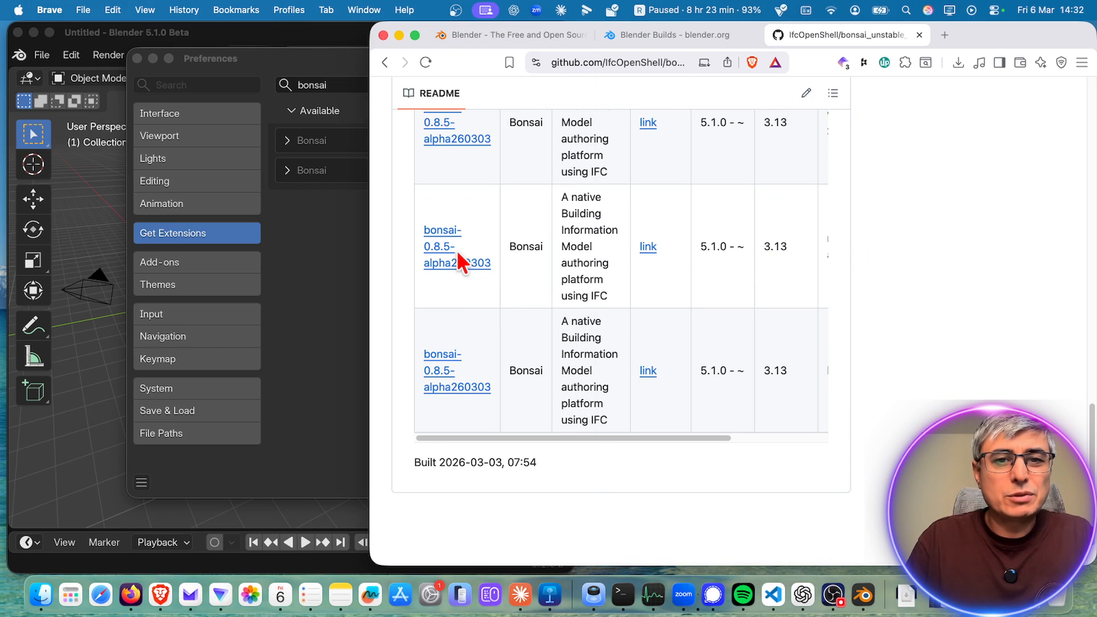
left_click_drag(440, 262, 320, 300)
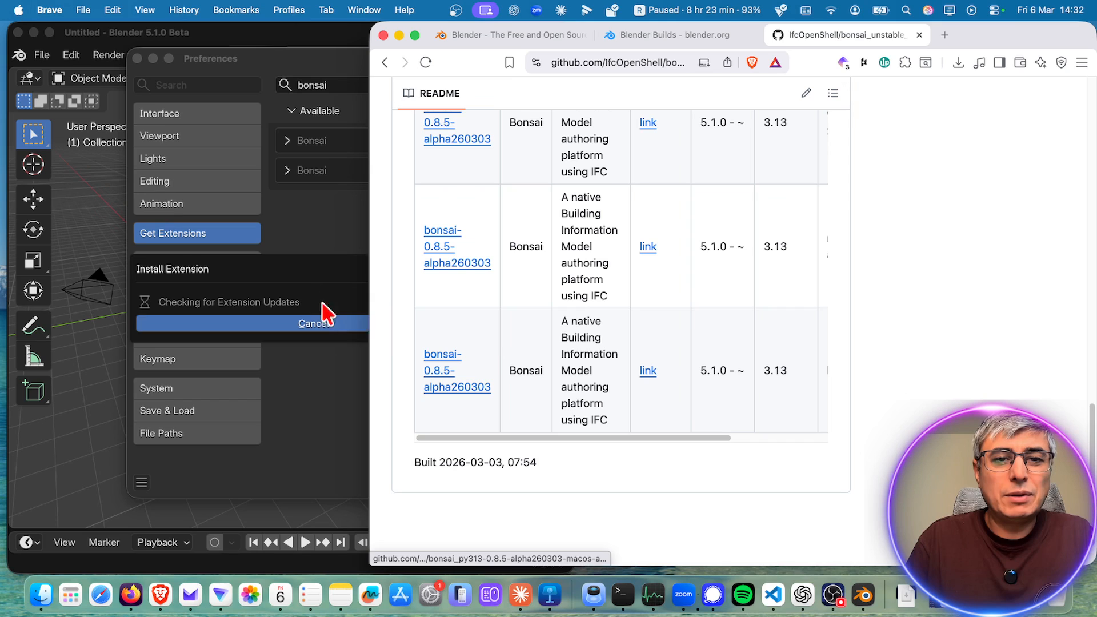
left_click_drag(368, 274, 404, 232)
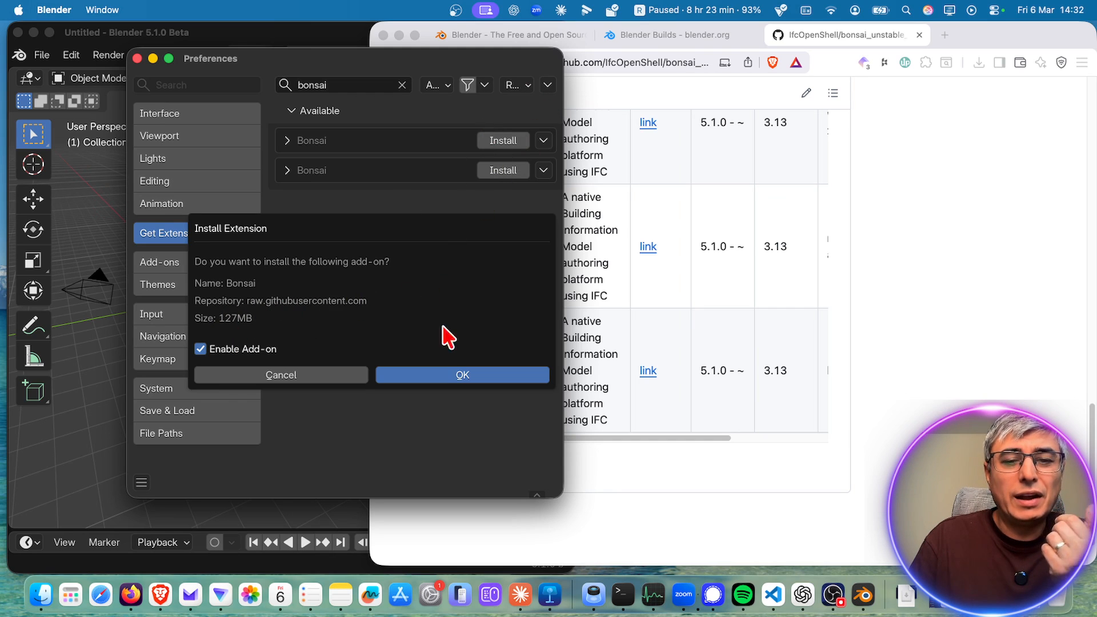
left_click(468, 376)
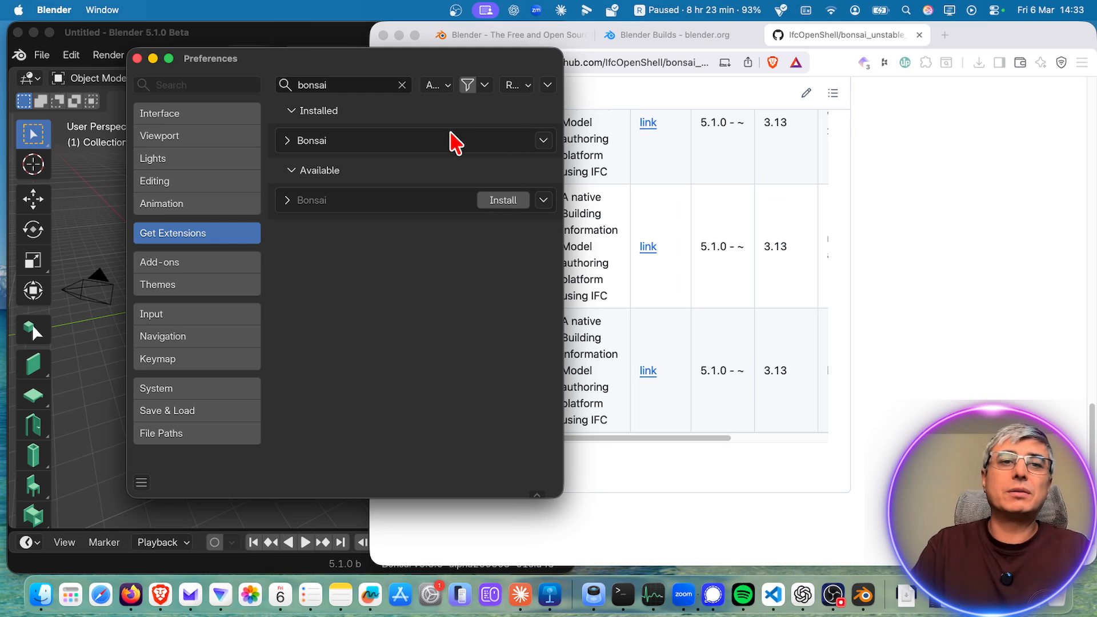
Close the Preferences, then widen the Blender window and its properties editor to show the New Project Wizard fields.
left_click(137, 59)
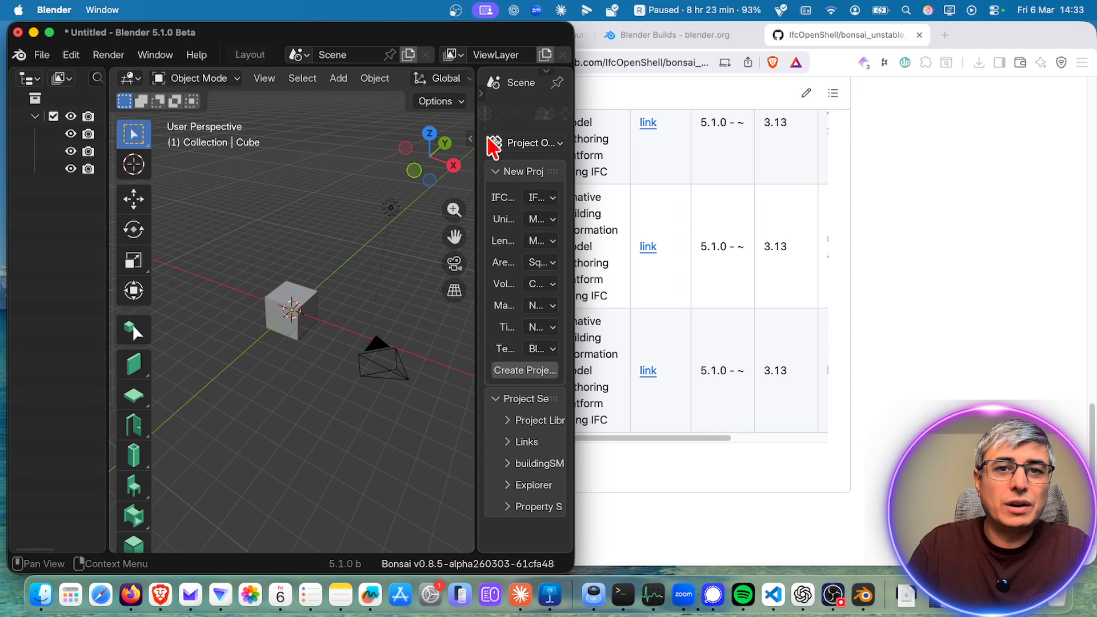
left_click_drag(573, 108, 884, 83)
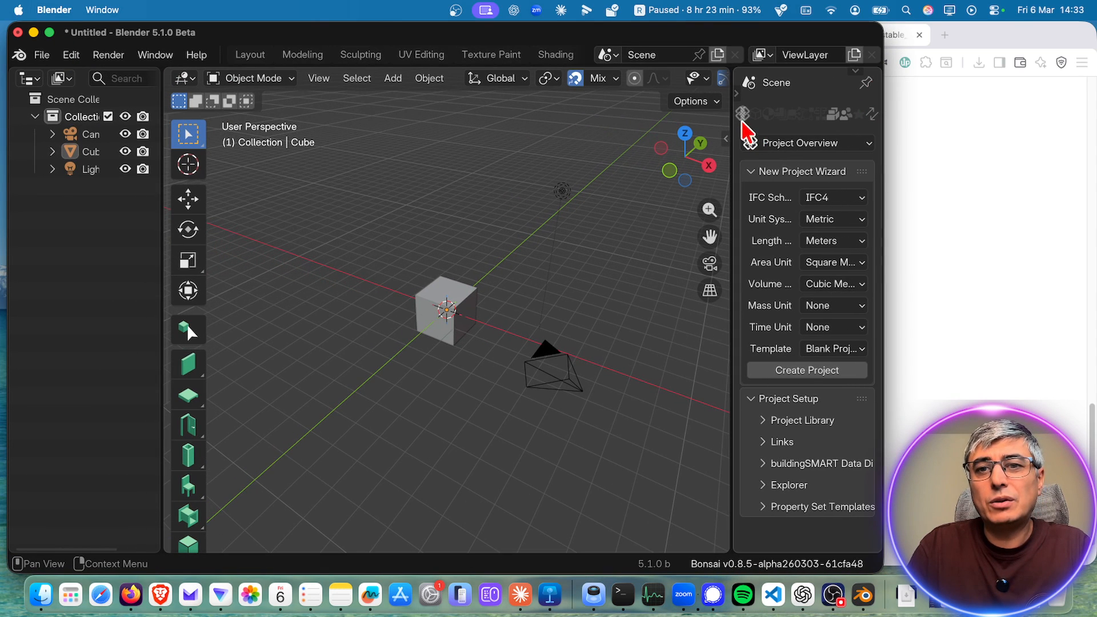
left_click_drag(734, 115, 608, 115)
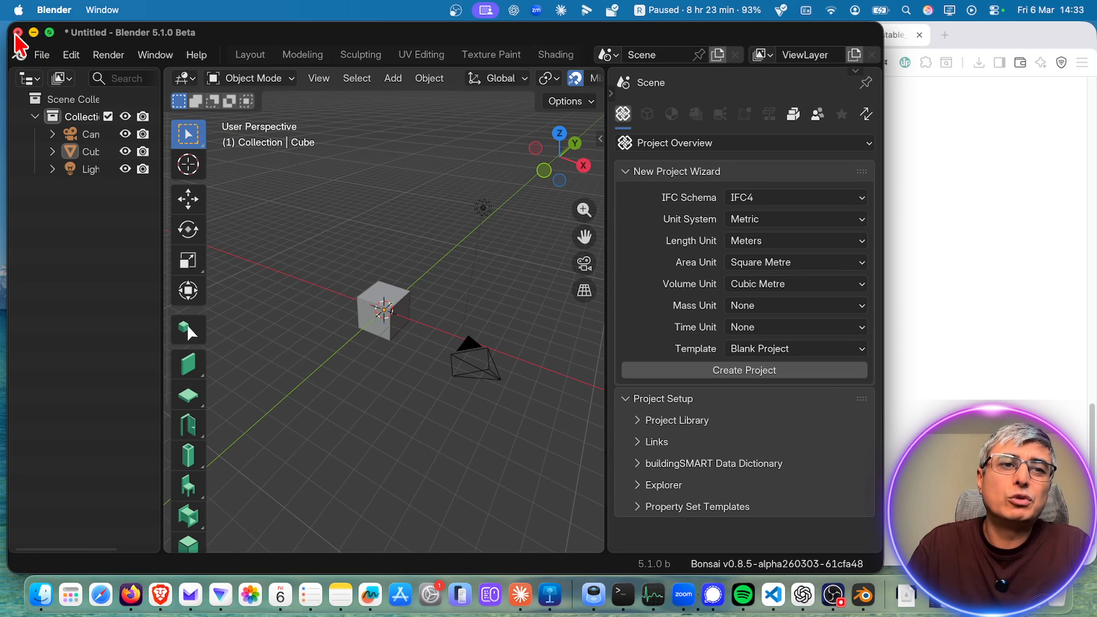
Quit Blender without saving the scene, put the Brave browser in full screen and return to the desktop.
left_click(18, 34)
left_click(338, 343)
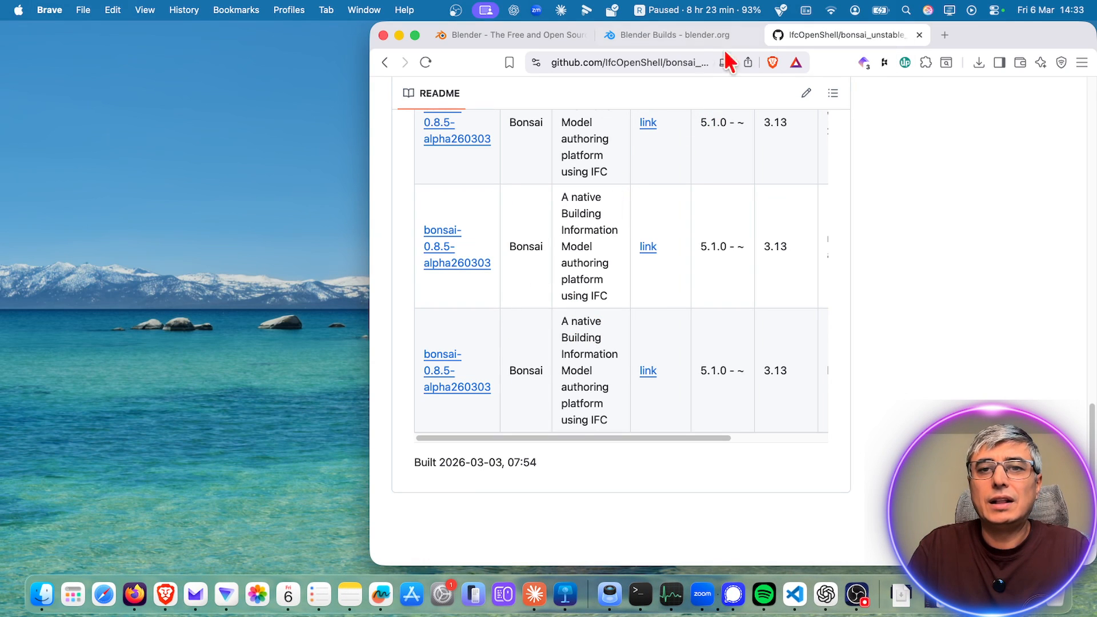
left_click(684, 36)
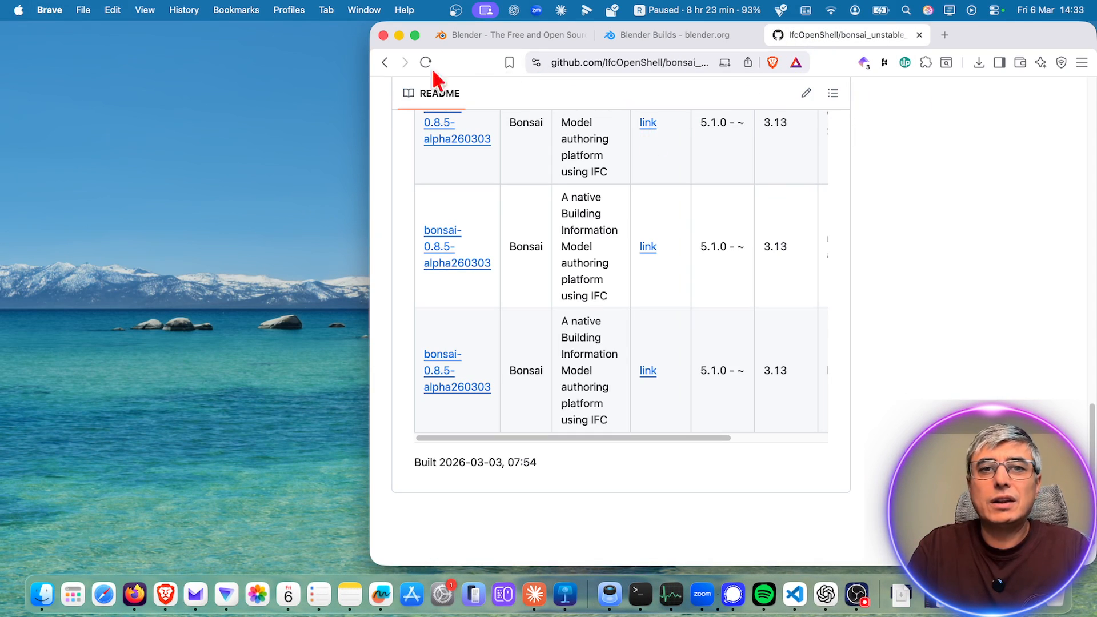
left_click(417, 35)
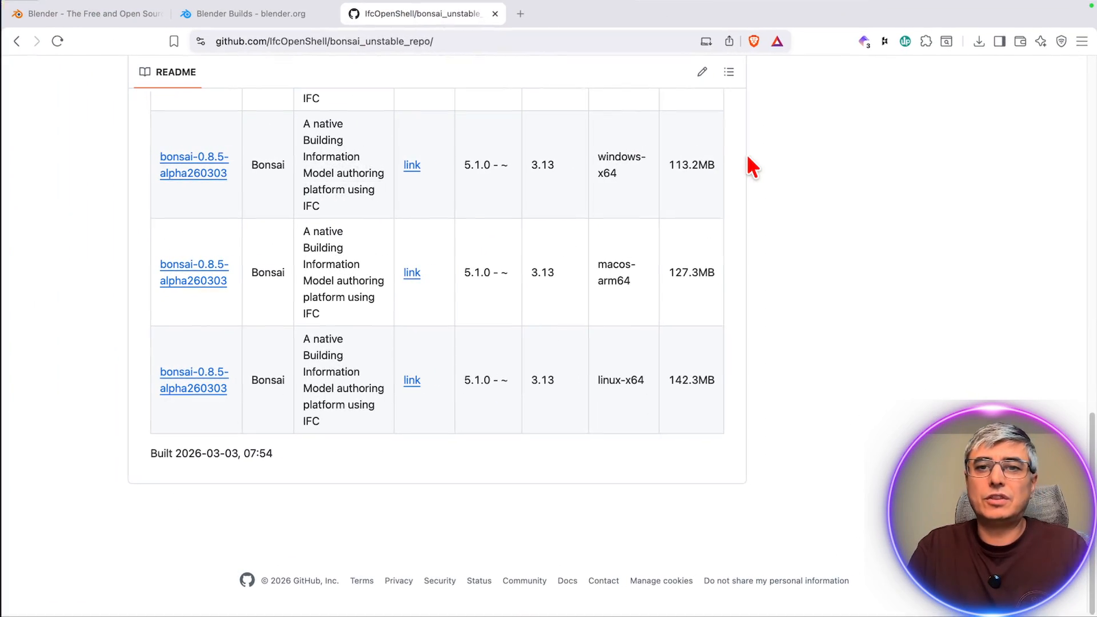
key("ctrl+Left")
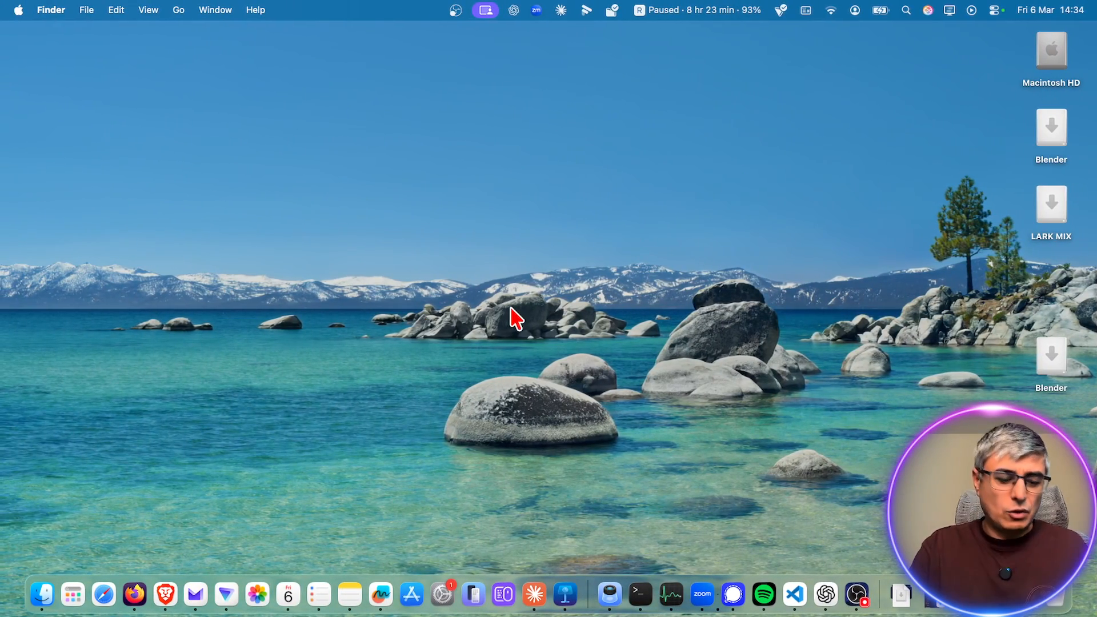
Search the app launcher for "bl" and start Blender.
key("alt+space")
type("bl")
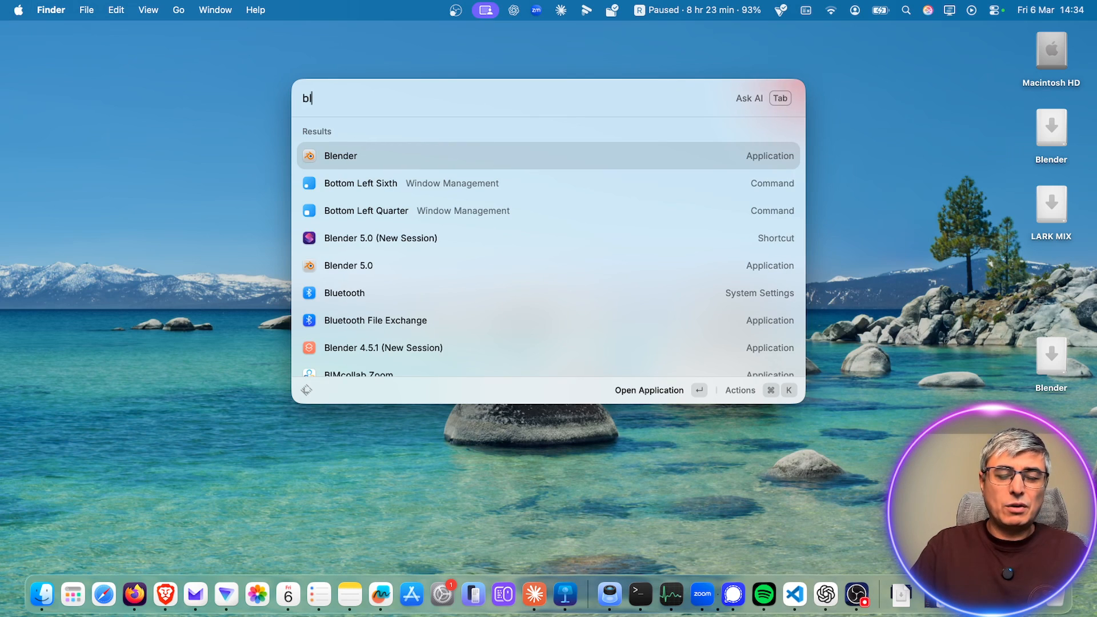
key("Return")
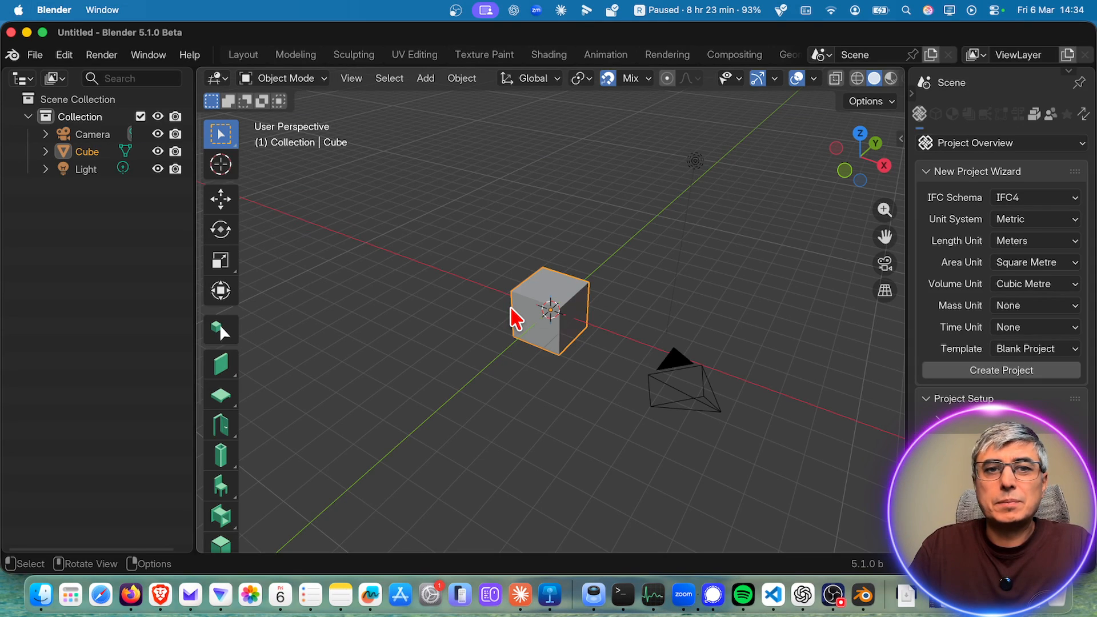
With Blender in full screen and the properties editor widened, create an IFC4 metric project from the Blank Project template.
left_click(42, 32)
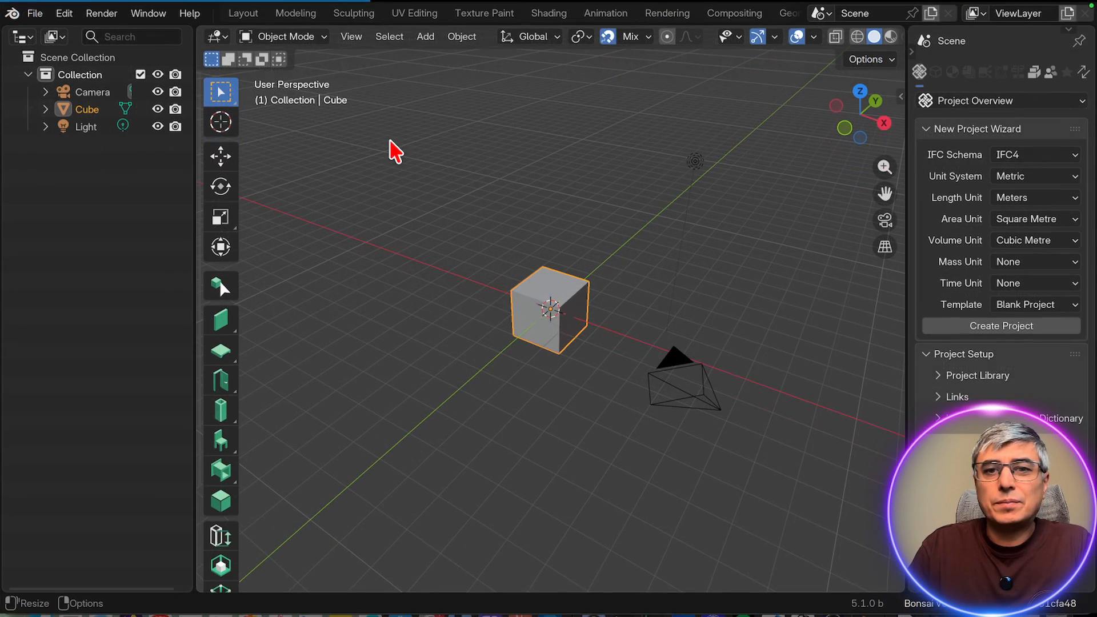
left_click_drag(906, 158, 847, 162)
left_click(1001, 340)
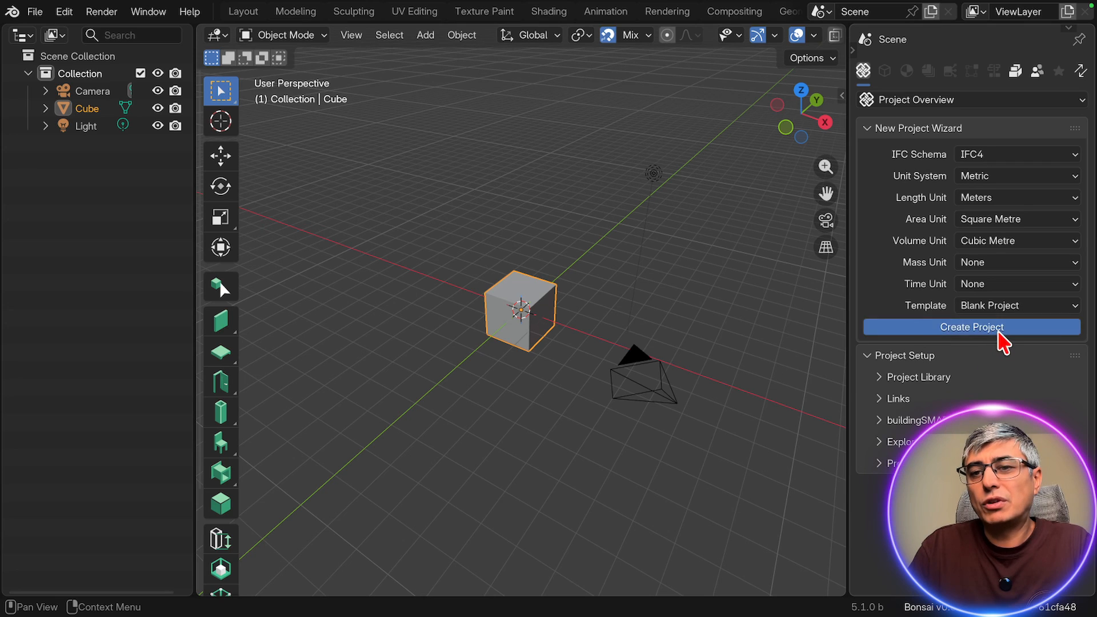
Widen the outliner to show the IFC element names and create an unnamed wall type with the Wall tool.
mouse_move(624, 360)
middle_mouse_down()
mouse_move(641, 313)
mouse_move(675, 373)
mouse_move(605, 362)
middle_mouse_up()
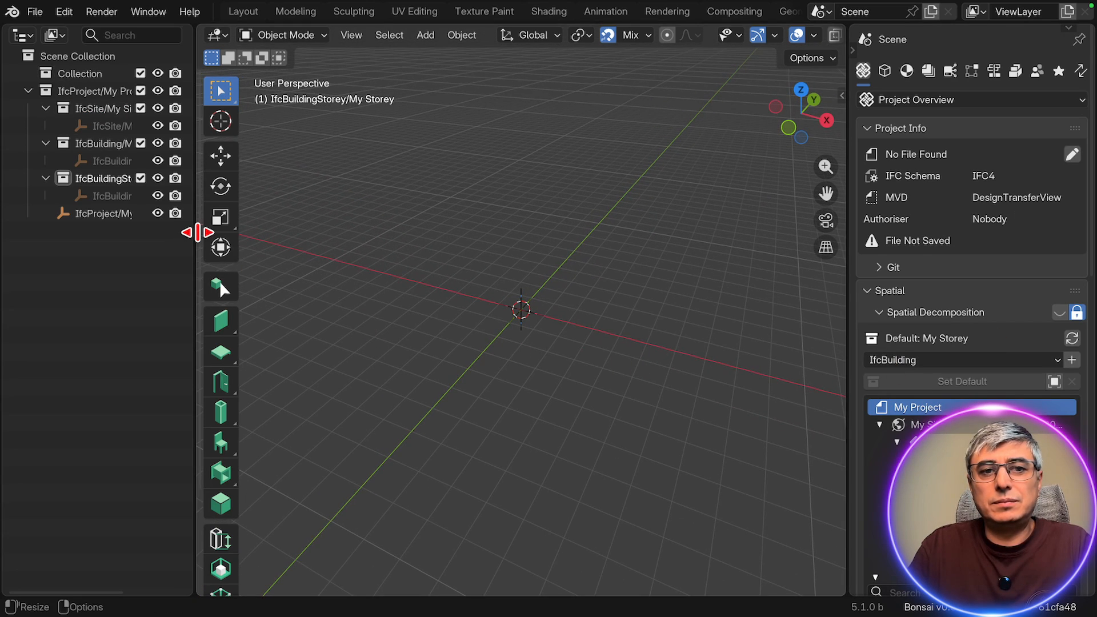
left_click_drag(197, 232, 239, 228)
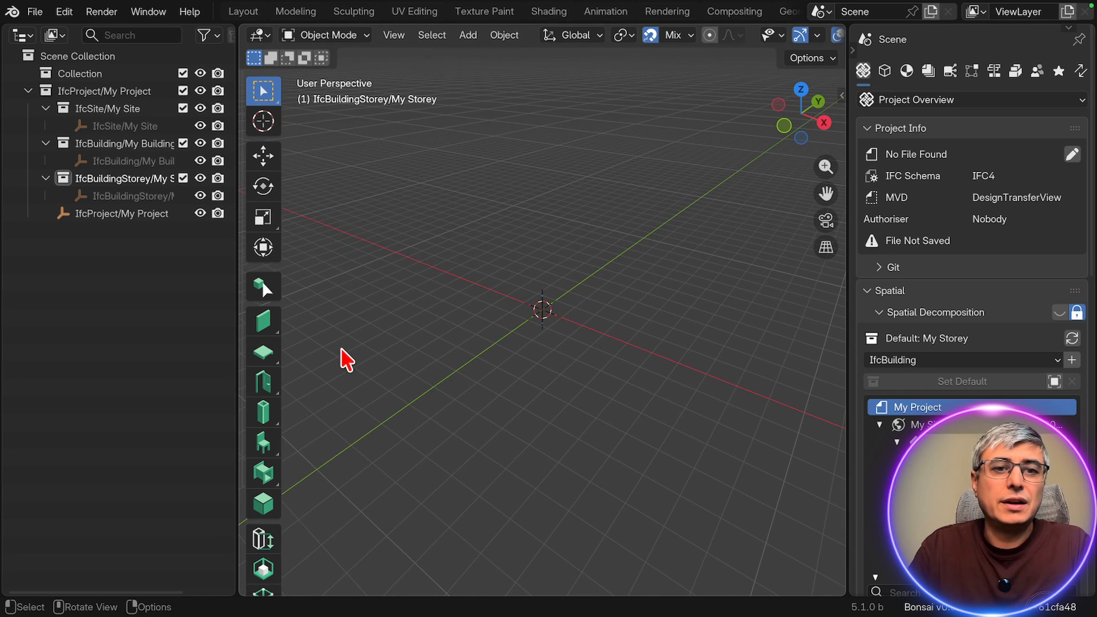
left_click(265, 325)
left_click(563, 60)
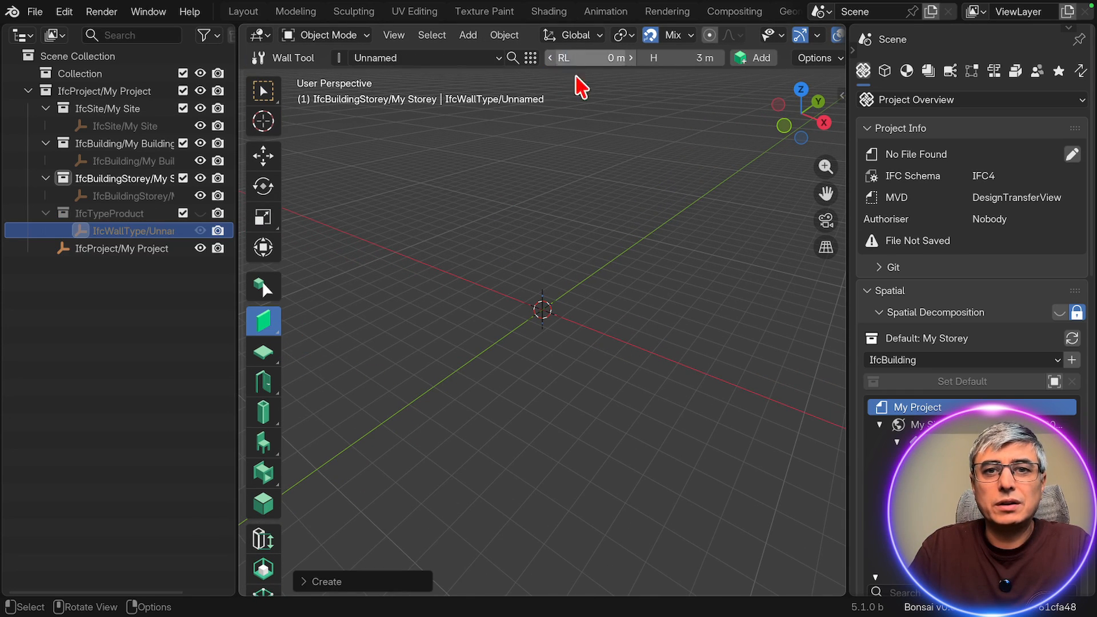
Draw a single straight wall of the unnamed type, about 15 m long and 3 m high, behind the origin.
left_click(740, 59)
left_click(511, 270)
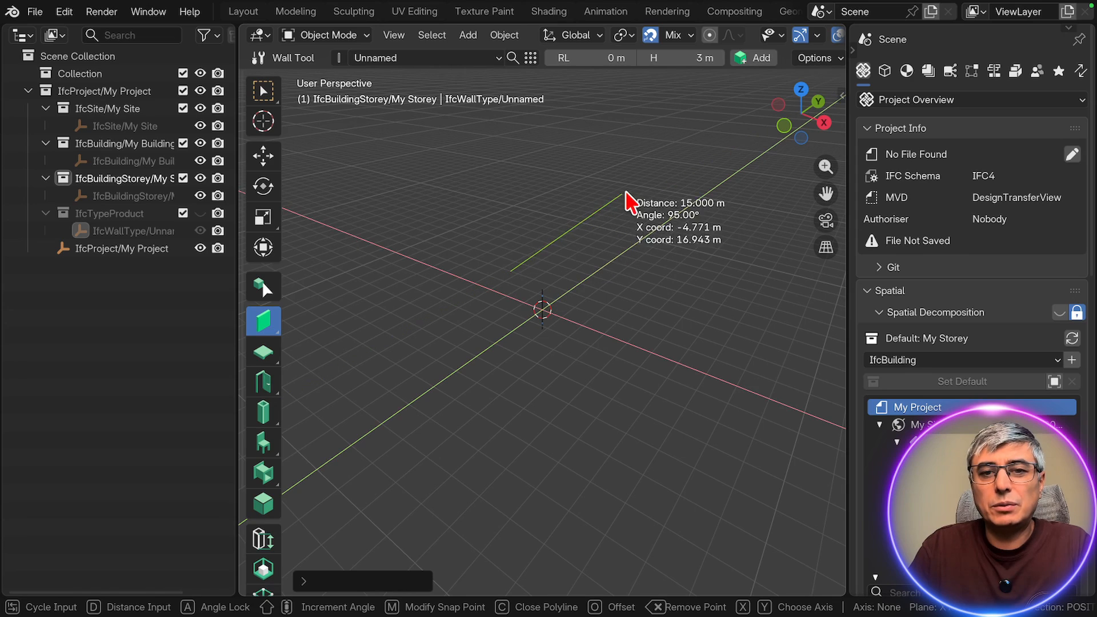
left_click(626, 214)
key("Escape")
middle_click_drag(615, 201, 669, 186)
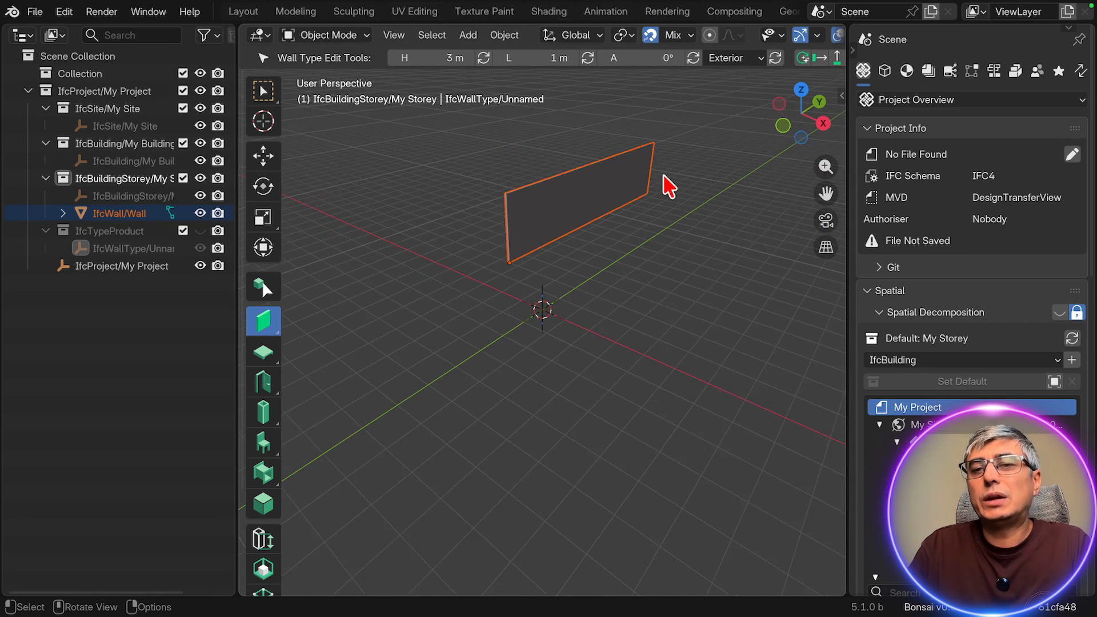
Examine the installed Bonsai extension's details in a widened Preferences window with the available extensions collapsed, closing it when done.
left_click(37, 12)
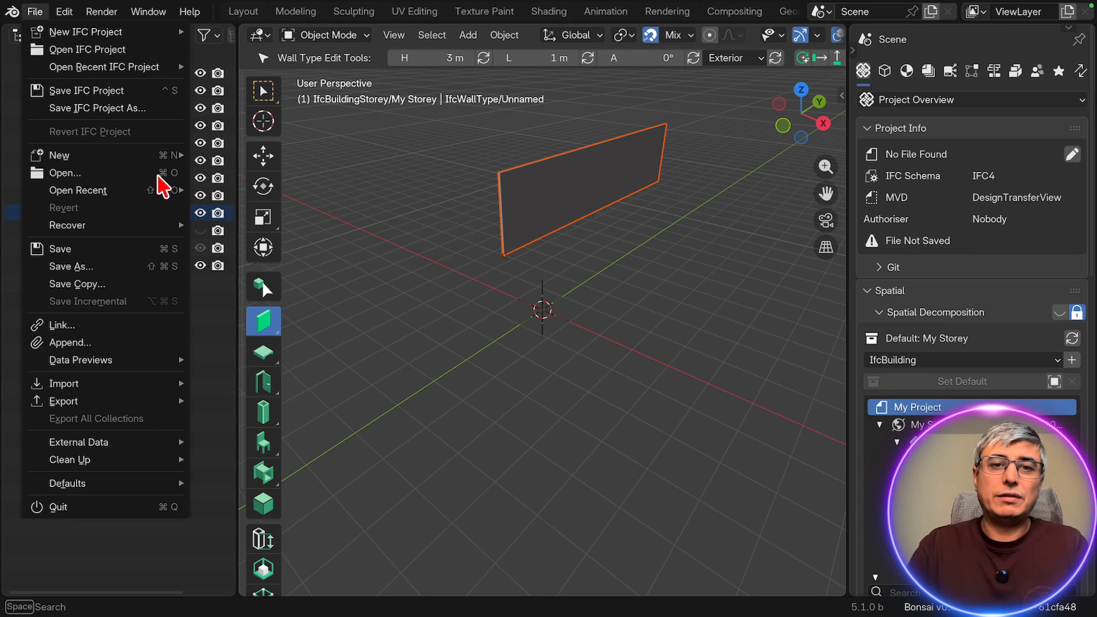
left_click(350, 169)
left_click(64, 11)
left_click(115, 237)
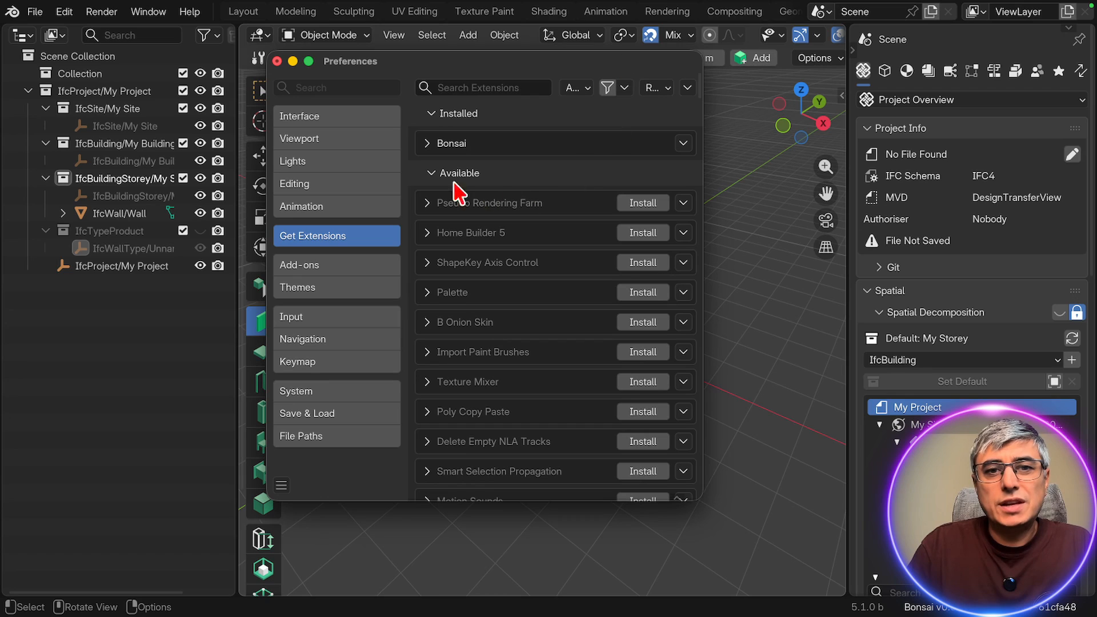
left_click(437, 173)
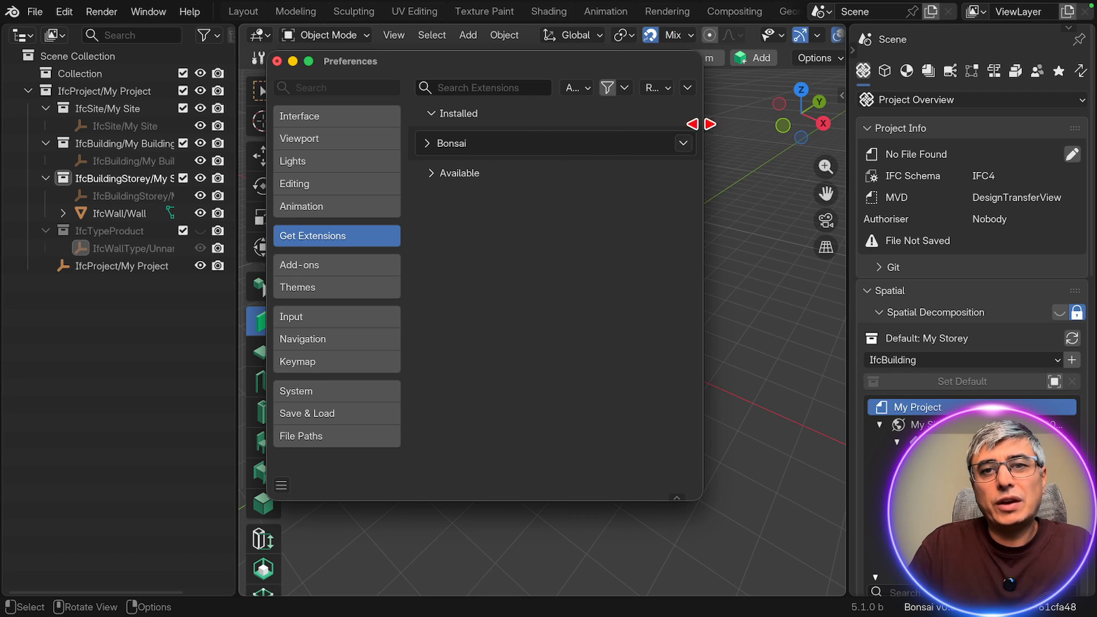
left_click_drag(701, 115, 747, 107)
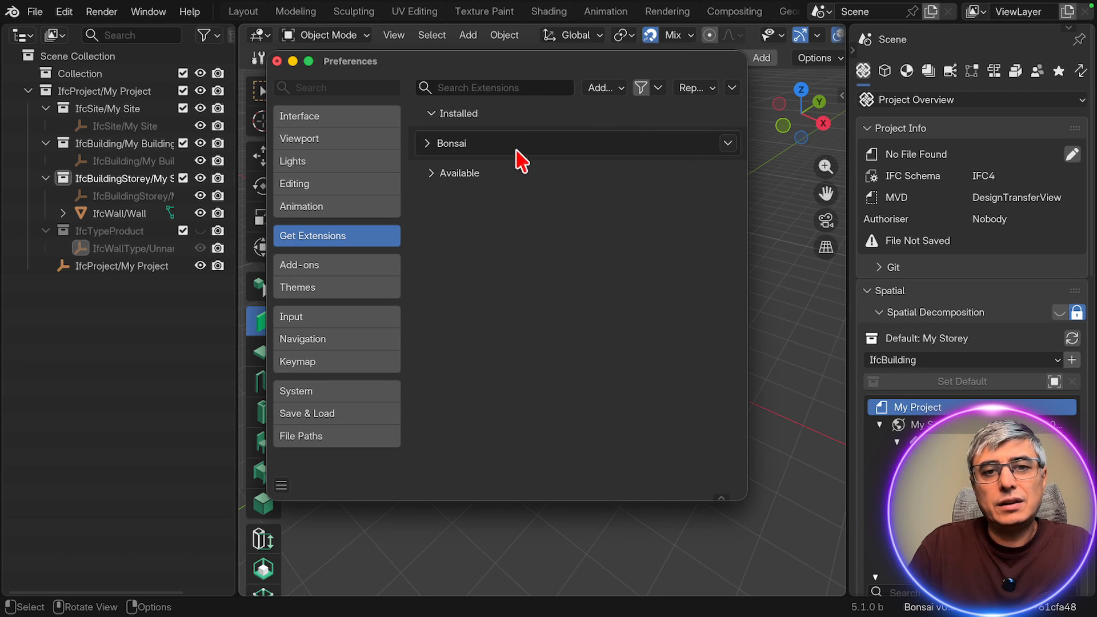
left_click(432, 147)
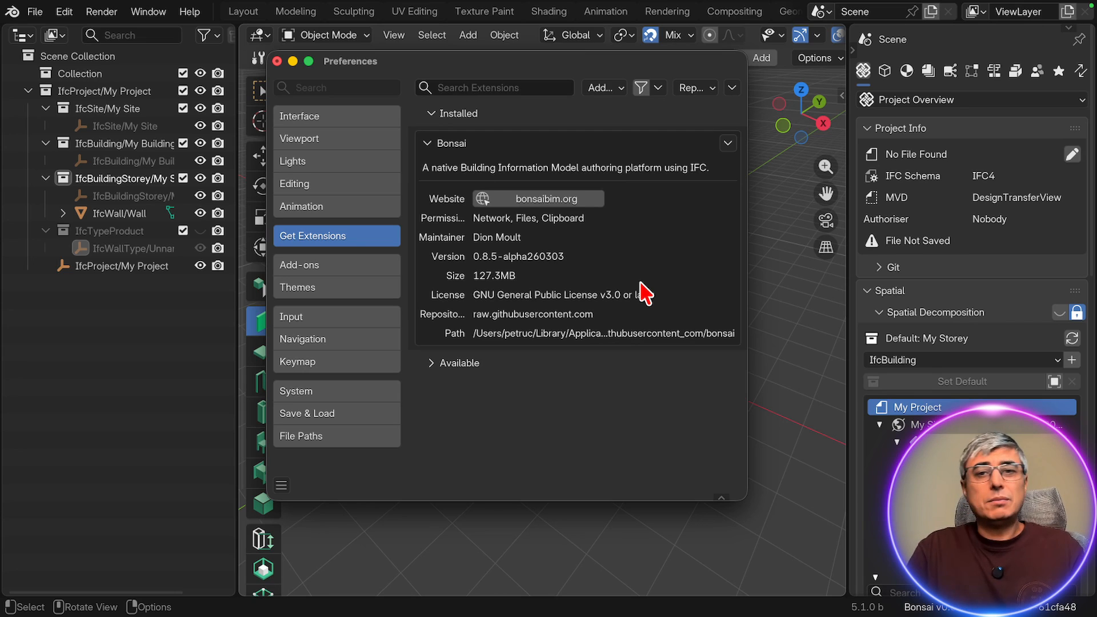
left_click(278, 61)
middle_click_drag(566, 280, 593, 290)
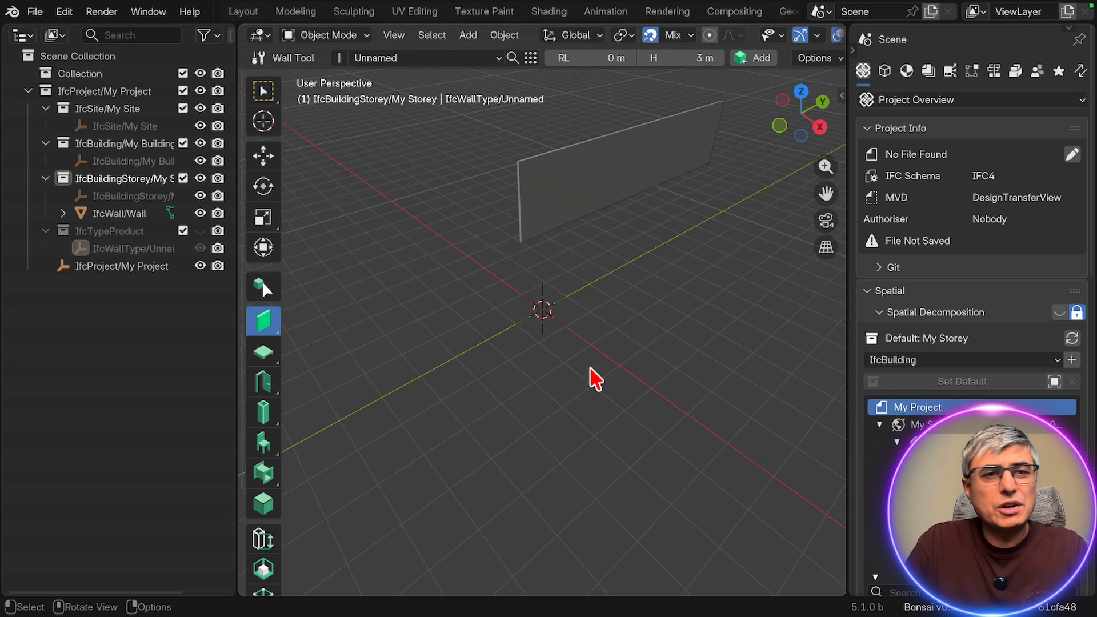
Reopen the Preferences on the Bonsai extension's details and reposition the window over the 3D viewport.
left_click(66, 13)
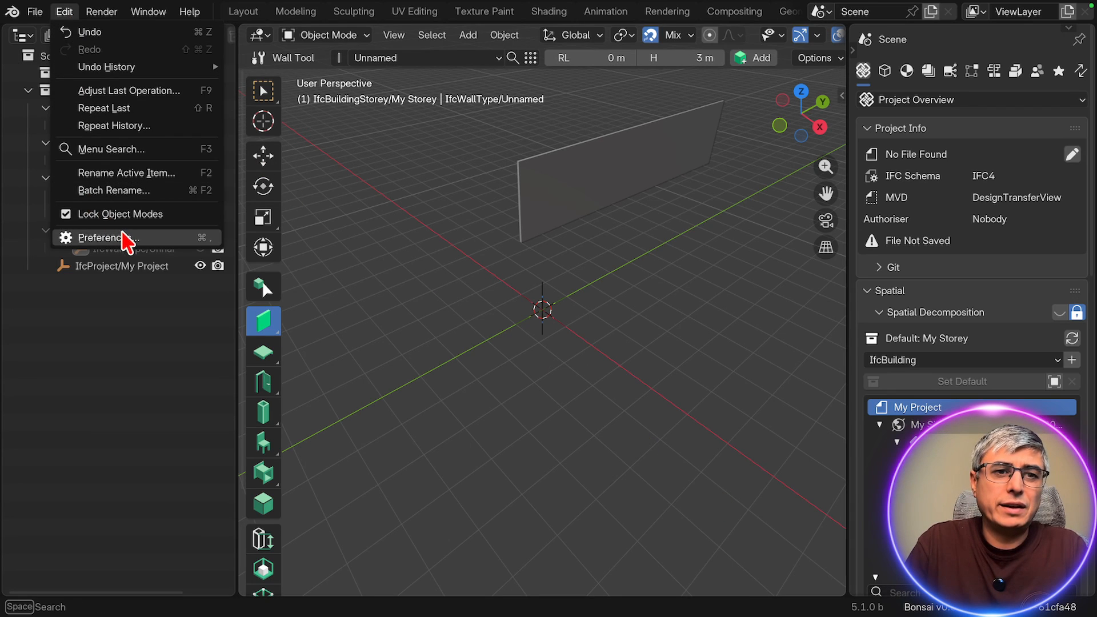
left_click(125, 238)
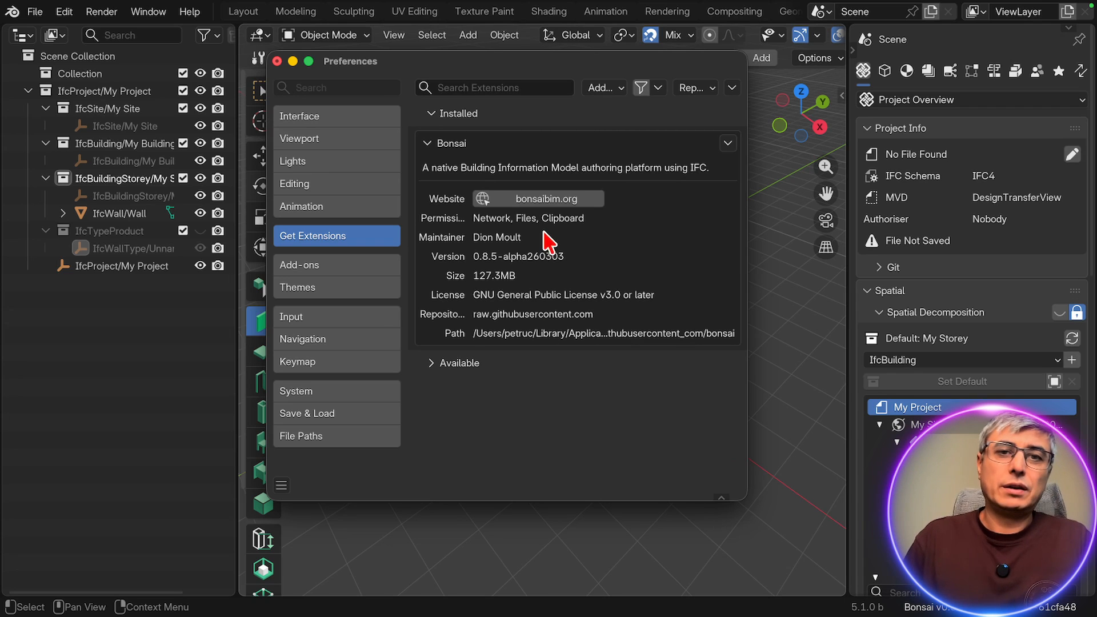
left_click_drag(691, 66, 745, 62)
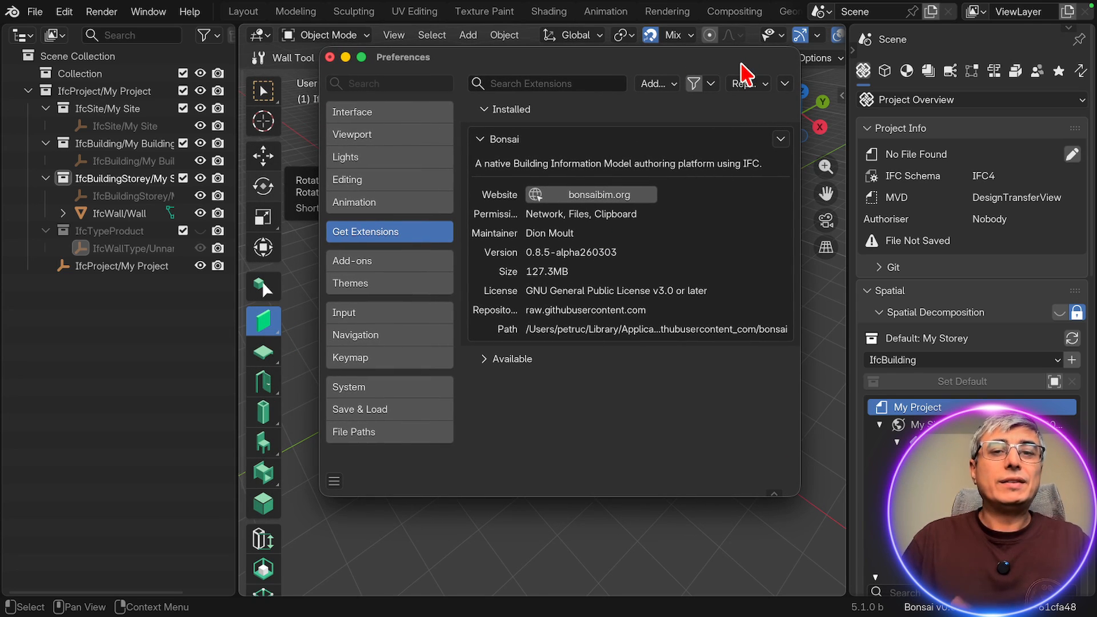